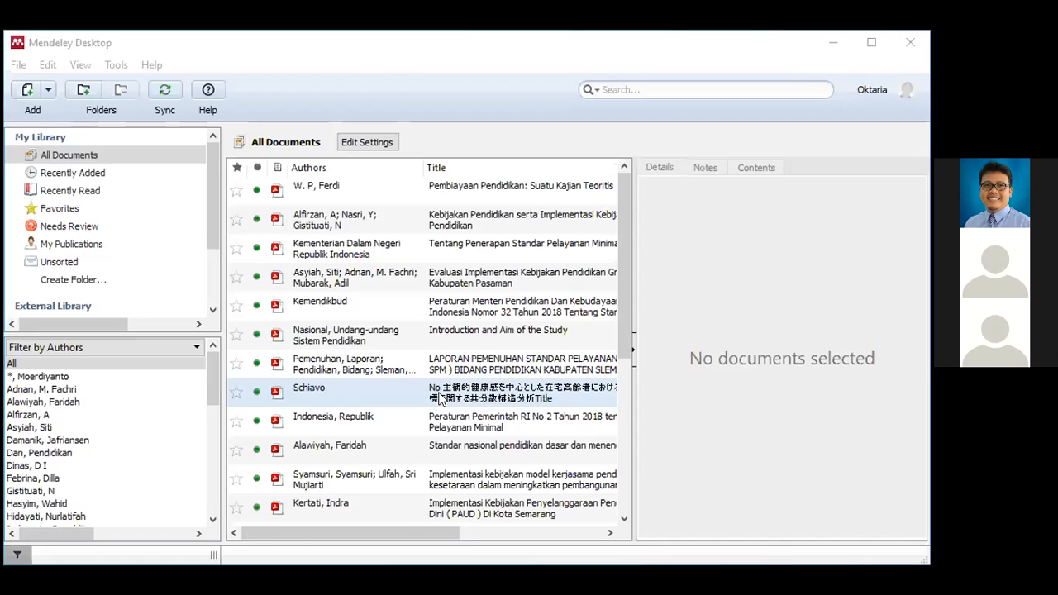
# - Open the Schiavo entry's attached PDF, Law Number 23 of 2014, in a reader tab
pyautogui.click(441, 397)
pyautogui.scroll(-5, 790, 387)
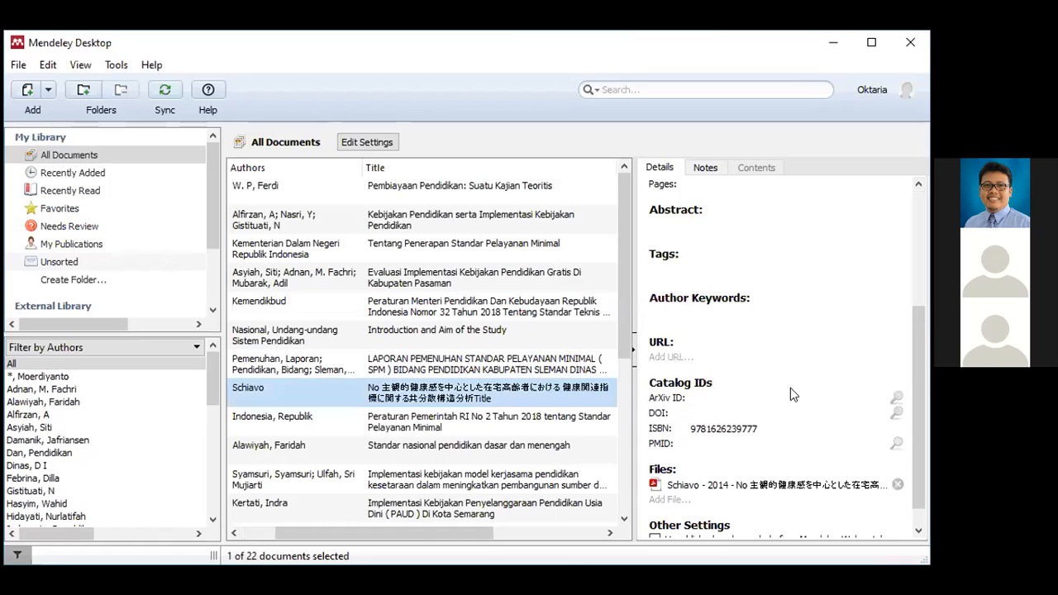
pyautogui.scroll(1, 793, 395)
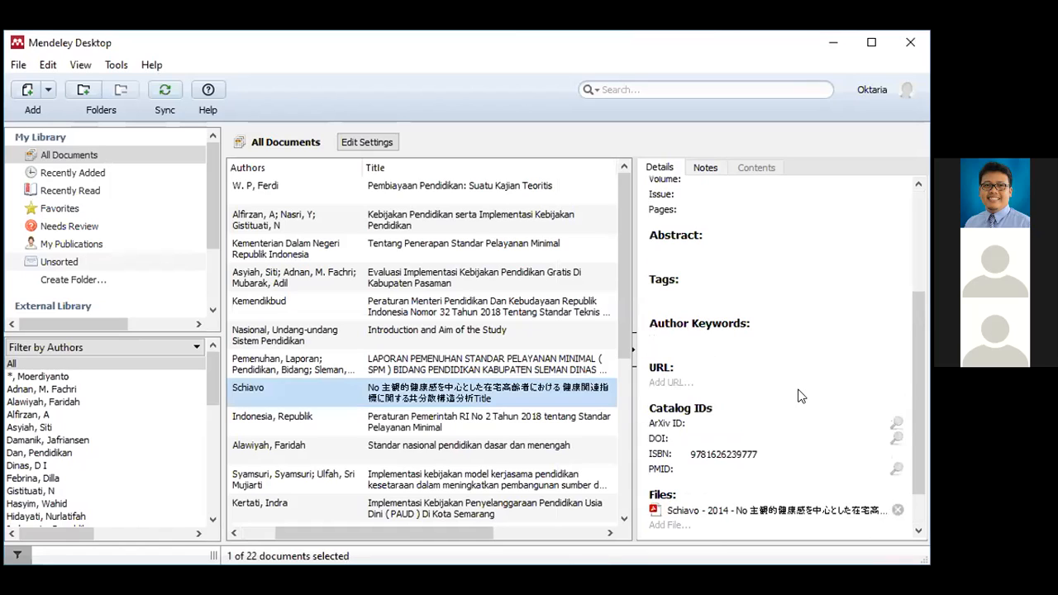
pyautogui.doubleClick(483, 390)
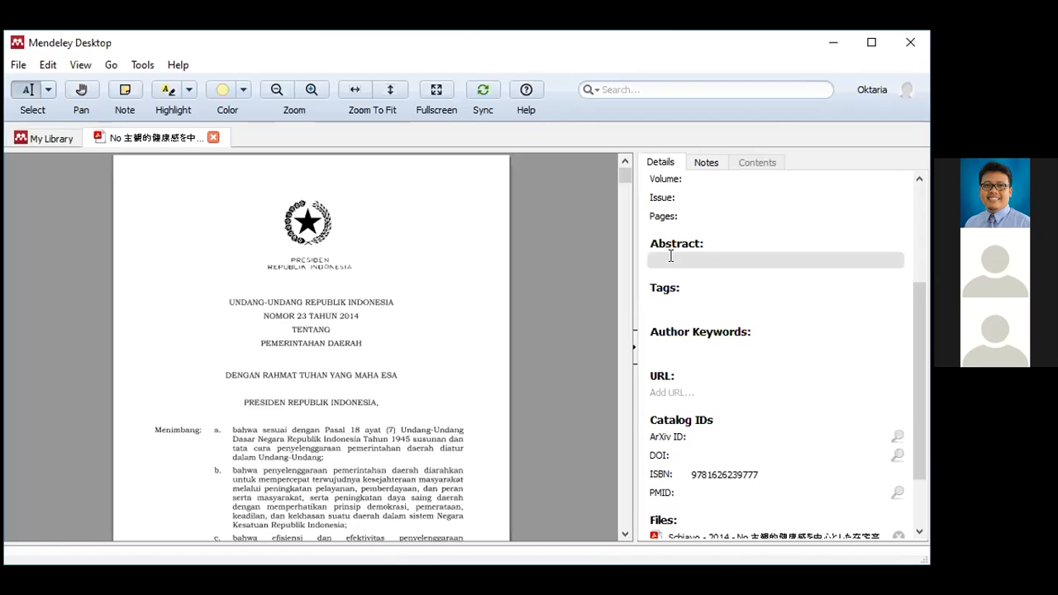
# - Switch the entry's Type from Journal Article to Statute in the Details panel
pyautogui.scroll(5, 670, 256)
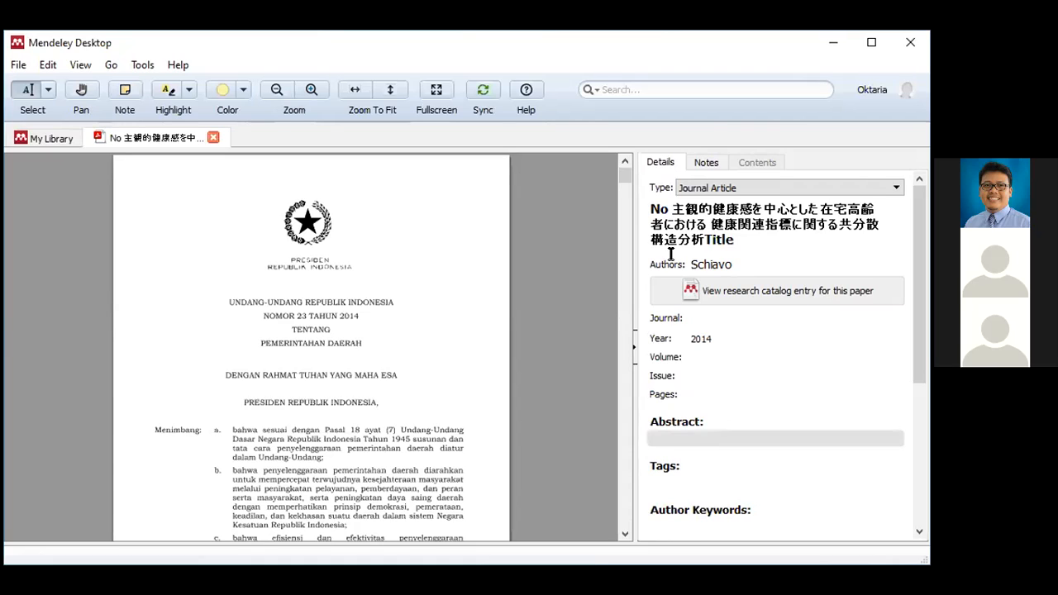
pyautogui.click(896, 192)
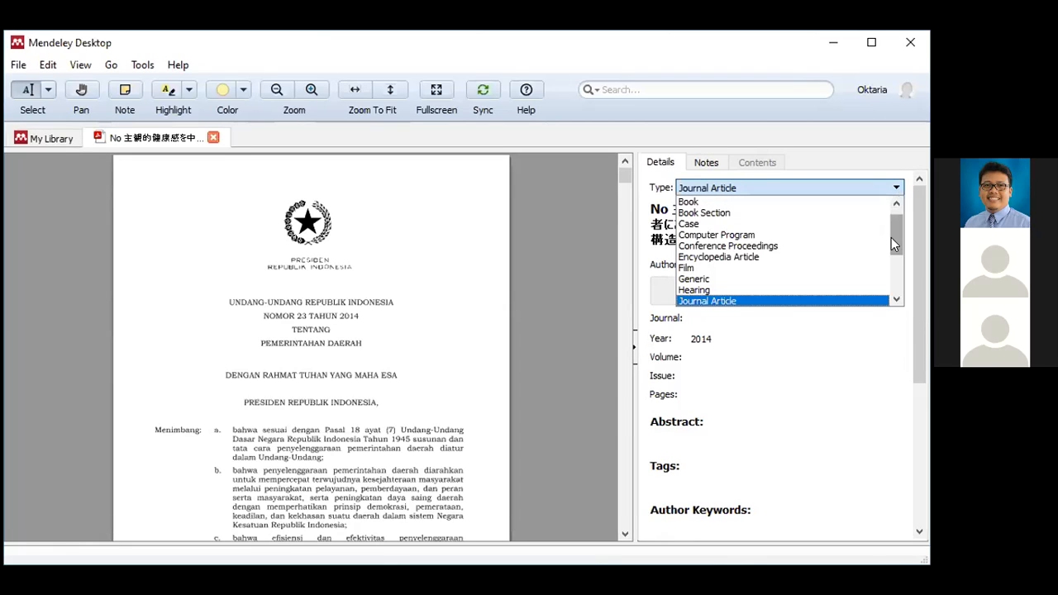
pyautogui.moveTo(891, 237); pyautogui.dragTo(893, 277)
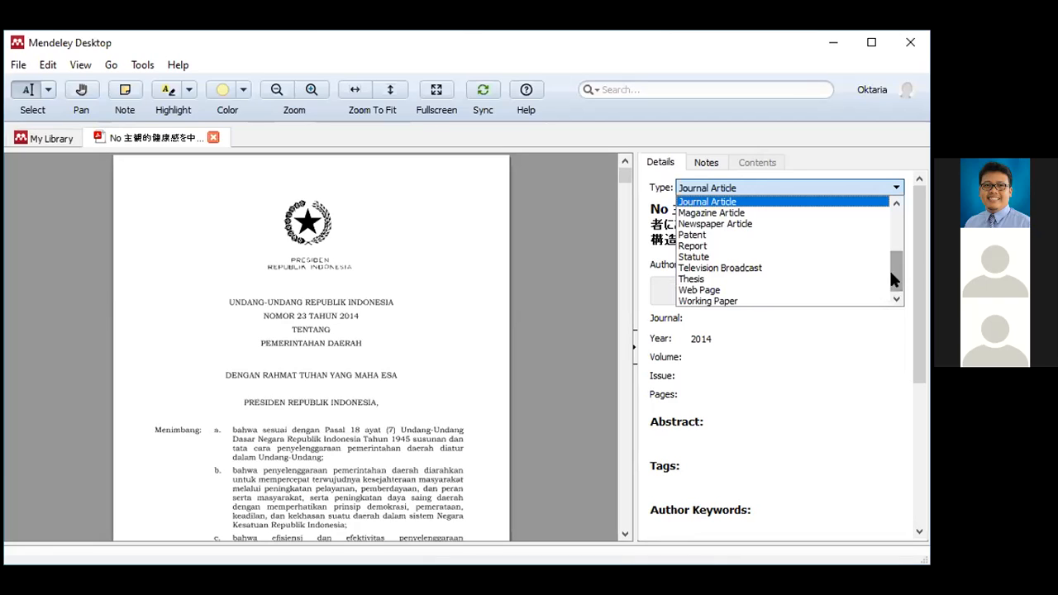
pyautogui.click(743, 257)
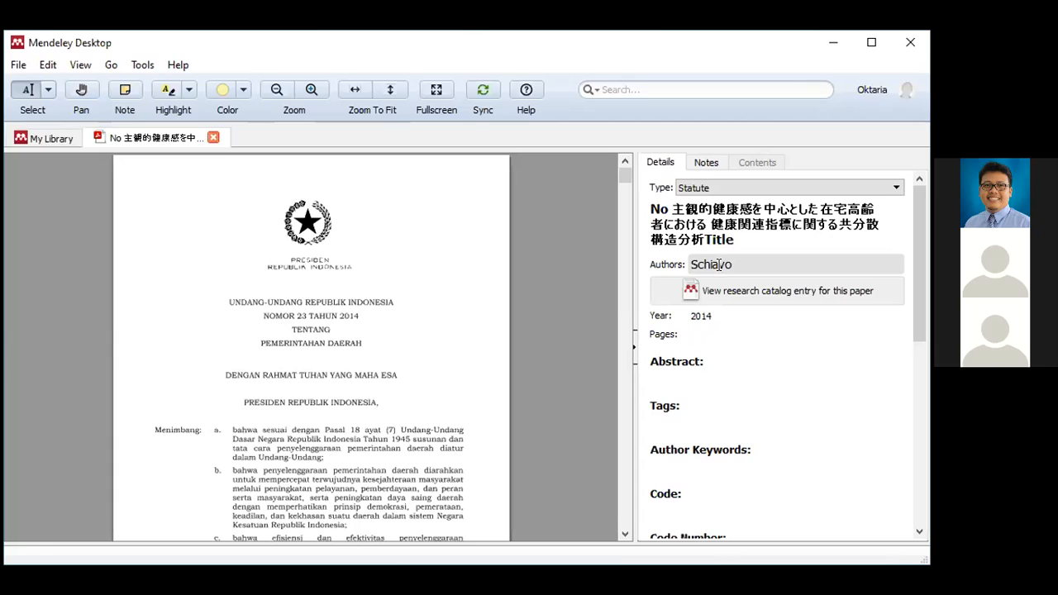
# - Replace the title with 'Undang-undang Republik Indonesia Nomor 23 Tahun 2014 tentang Pemerintahan Daerah'
pyautogui.click(736, 234)
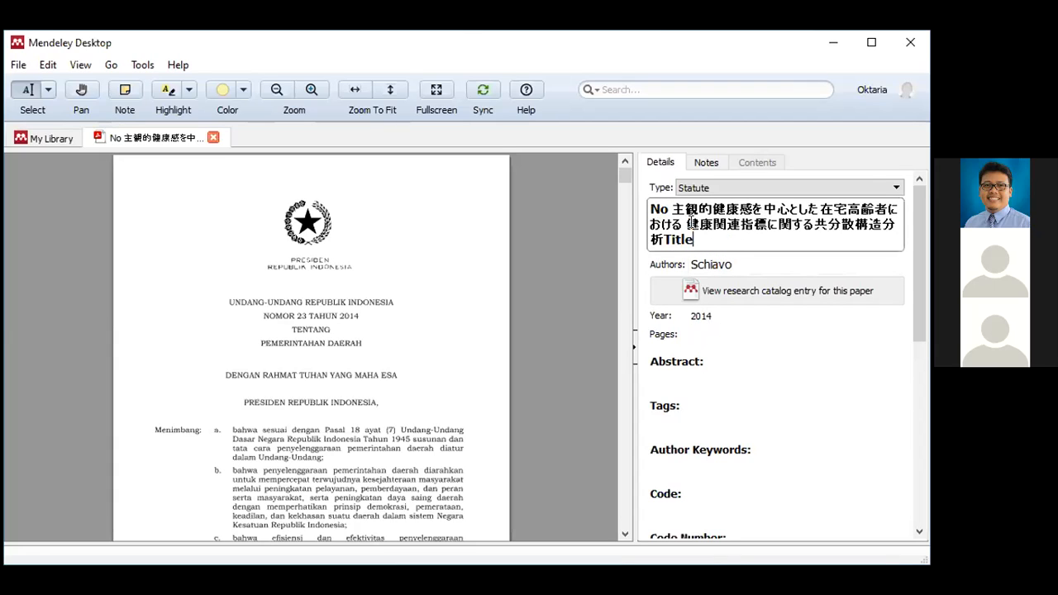
pyautogui.moveTo(737, 235); pyautogui.dragTo(638, 209)
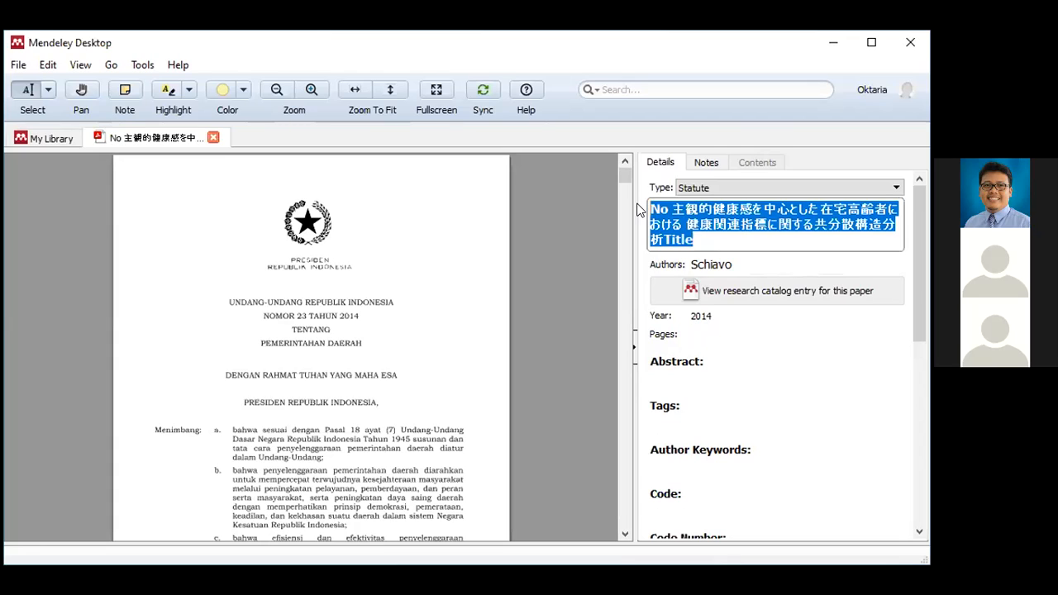
pyautogui.press('Delete')
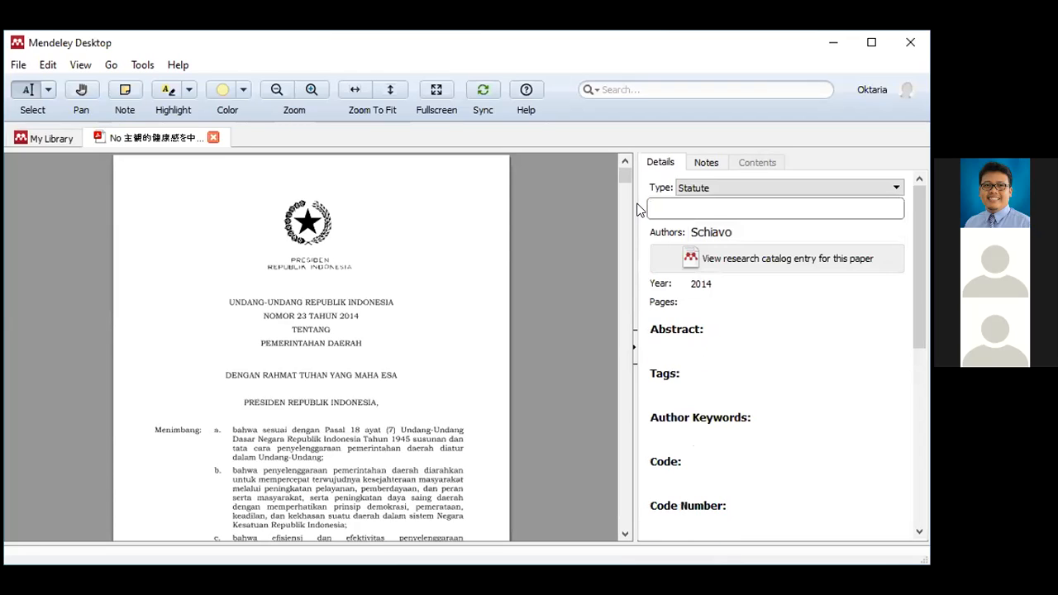
pyautogui.write('Undang')
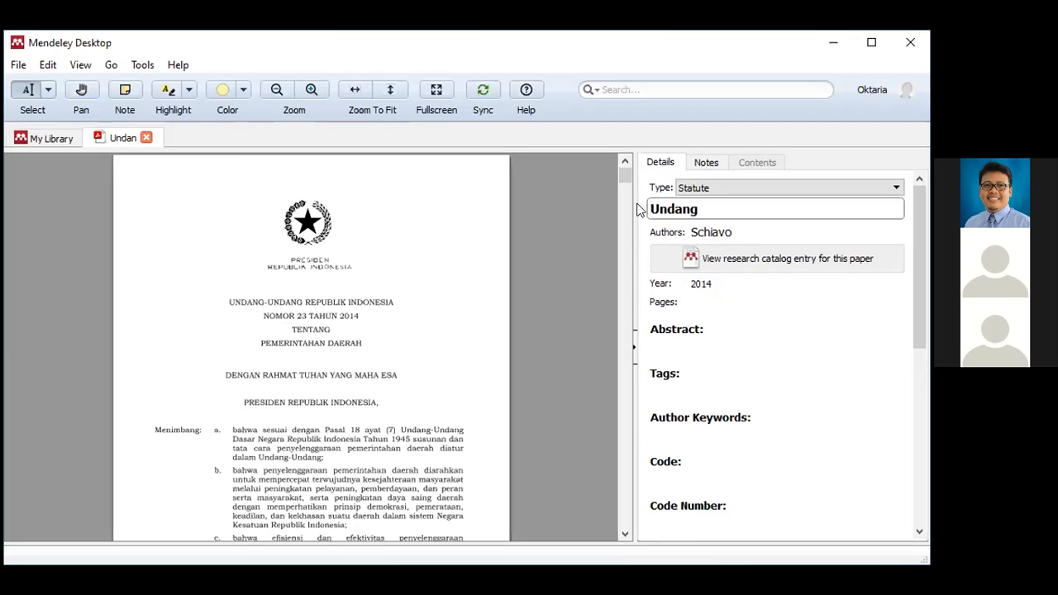
pyautogui.write('-undnag')
pyautogui.press('BackSpace')
pyautogui.press('BackSpace')
pyautogui.press('BackSpace')
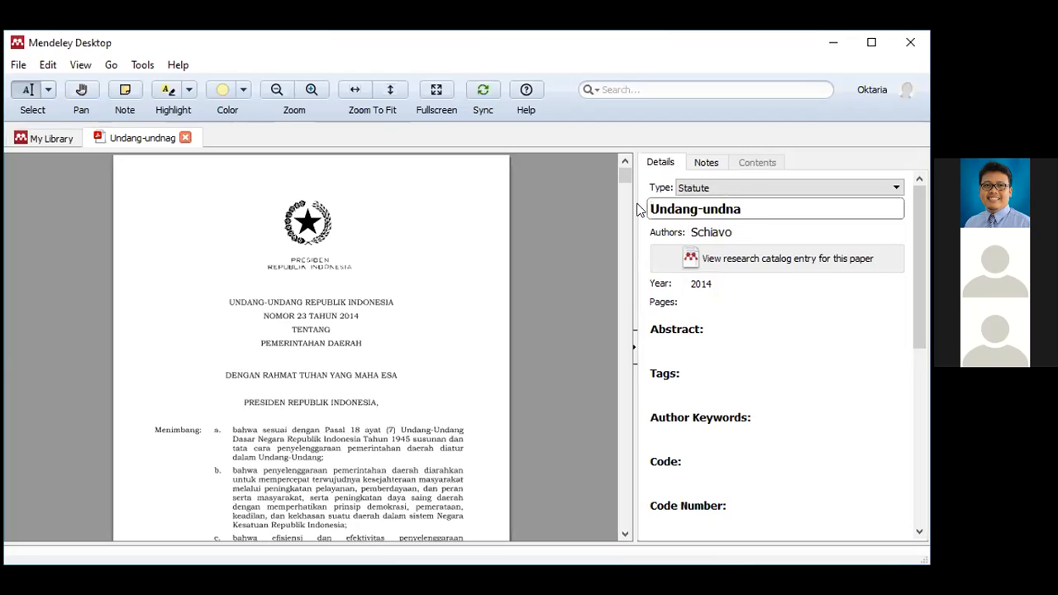
pyautogui.write('ang Republik I')
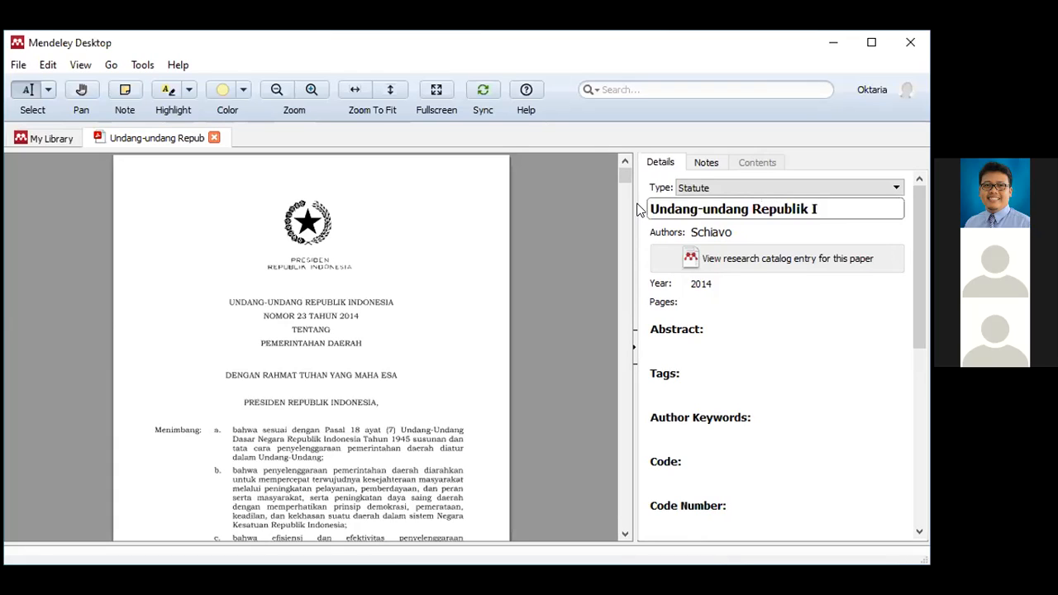
pyautogui.write('ndones')
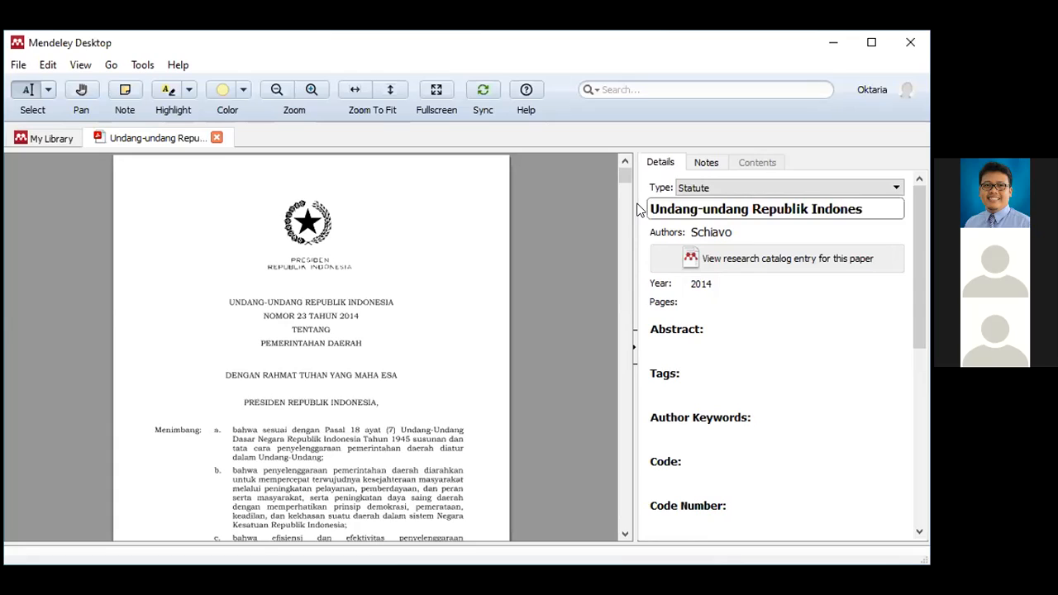
pyautogui.write('ia Nomor 23 Tahun 2014 tentang Pemerintahan Daerah')
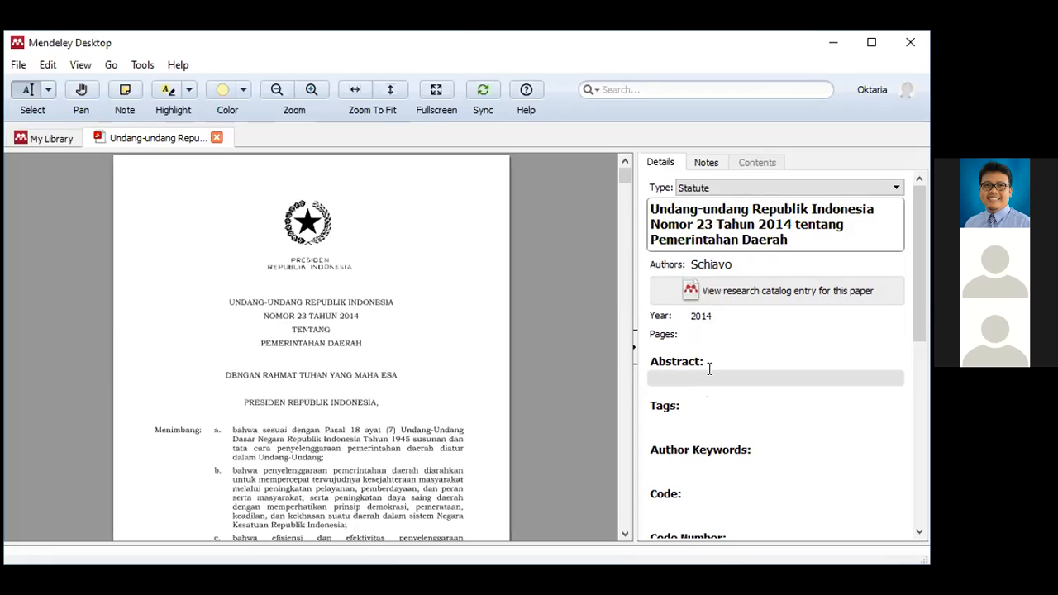
# - Confirm the new title and replace author Schiavo with 'Indonesia, Republik' from the suggestions
pyautogui.press('Return')
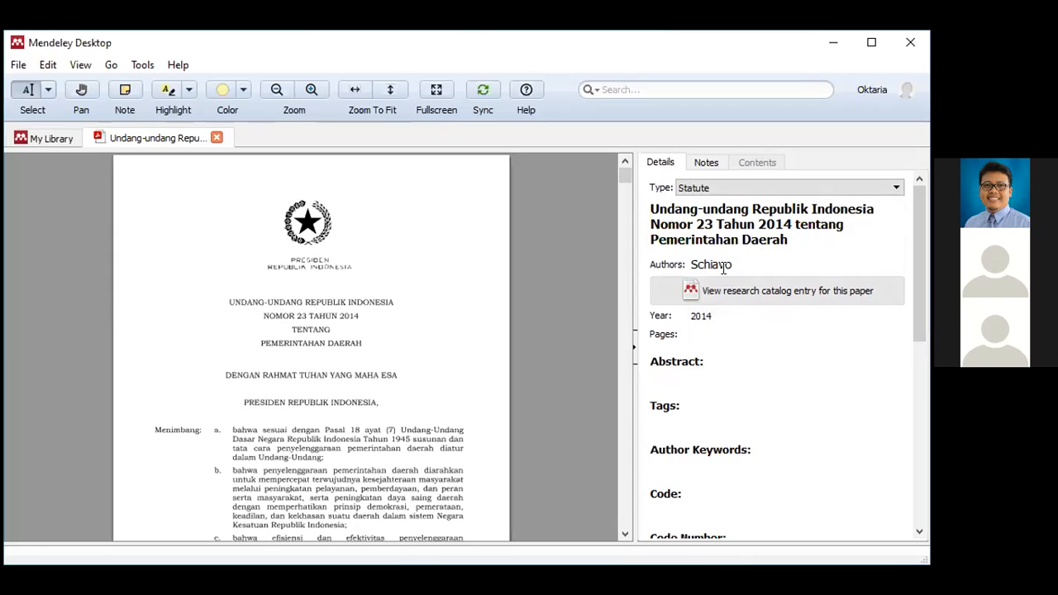
pyautogui.click(723, 267)
pyautogui.doubleClick(723, 267)
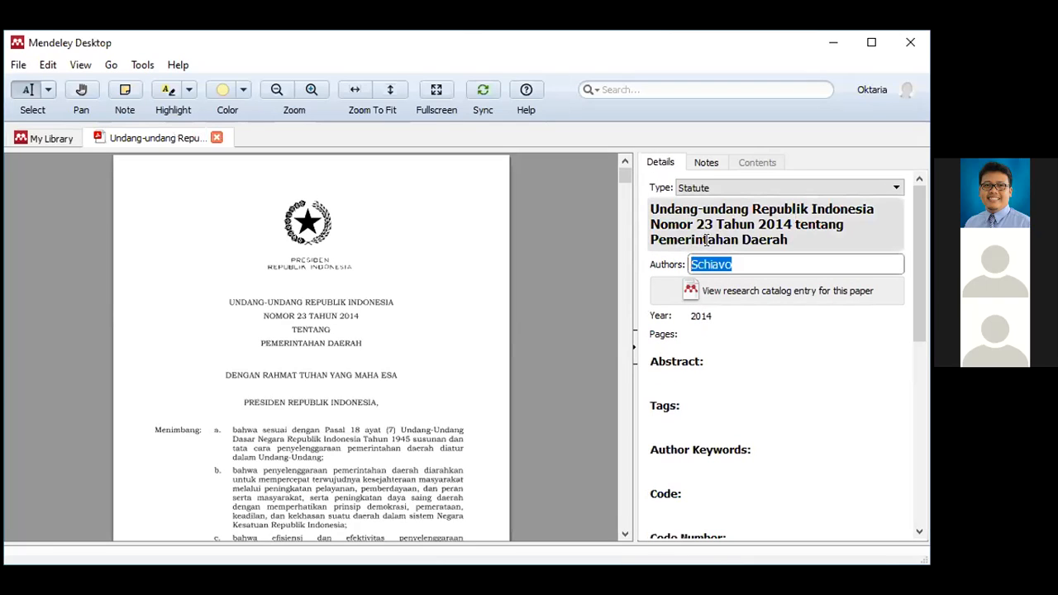
pyautogui.write('Re')
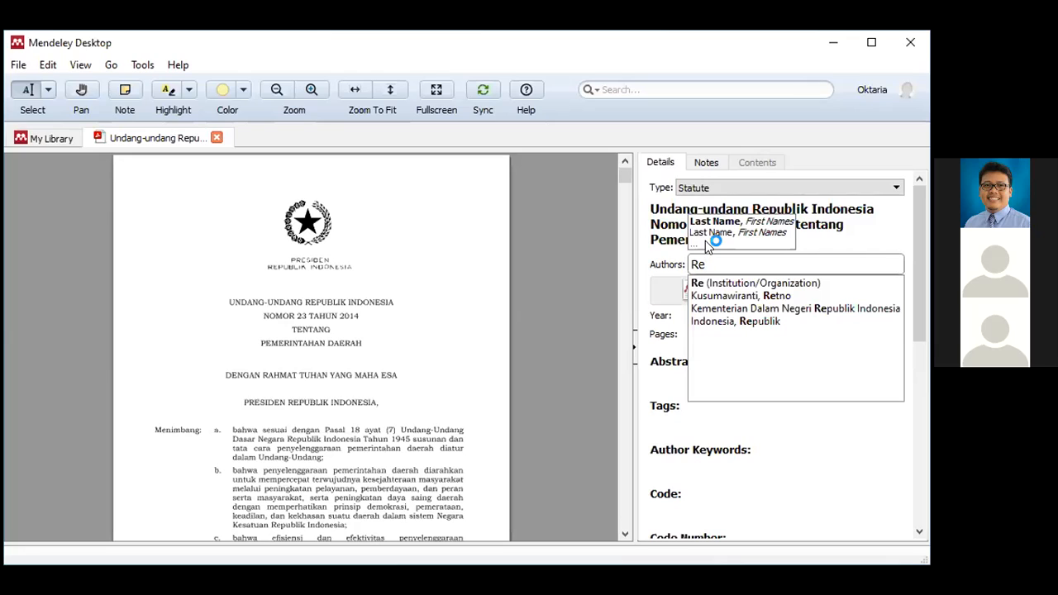
pyautogui.click(749, 321)
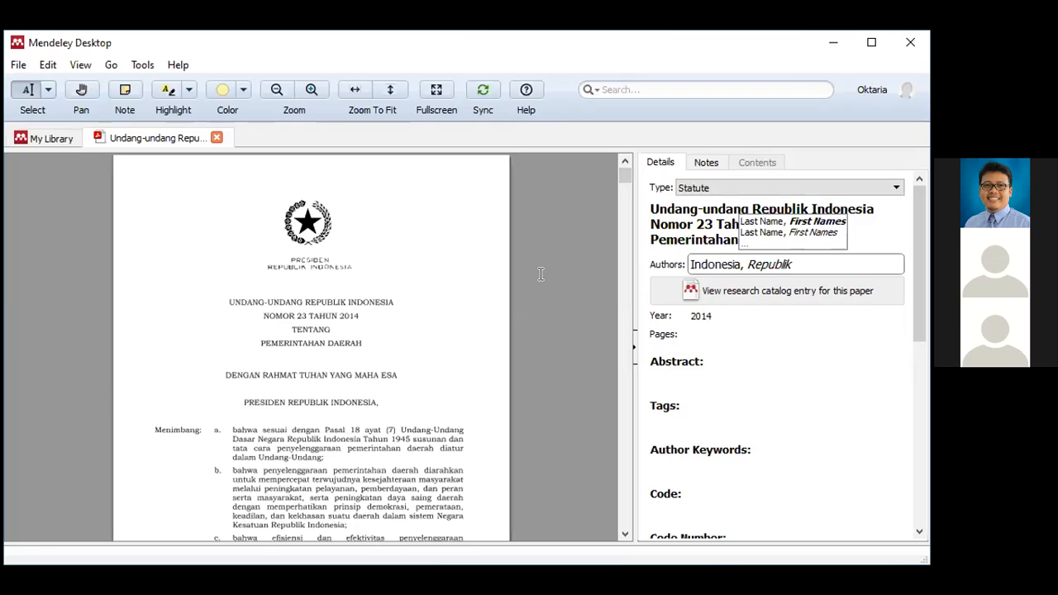
# - Return to the All Documents list showing the updated 2014 Statute entry
pyautogui.click(26, 138)
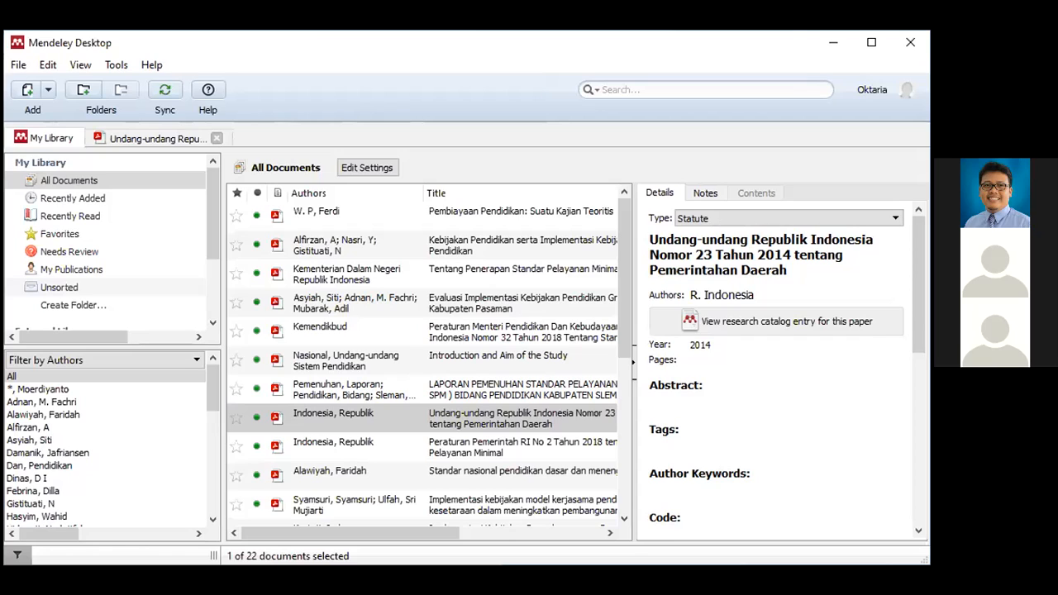
pyautogui.click(388, 577)
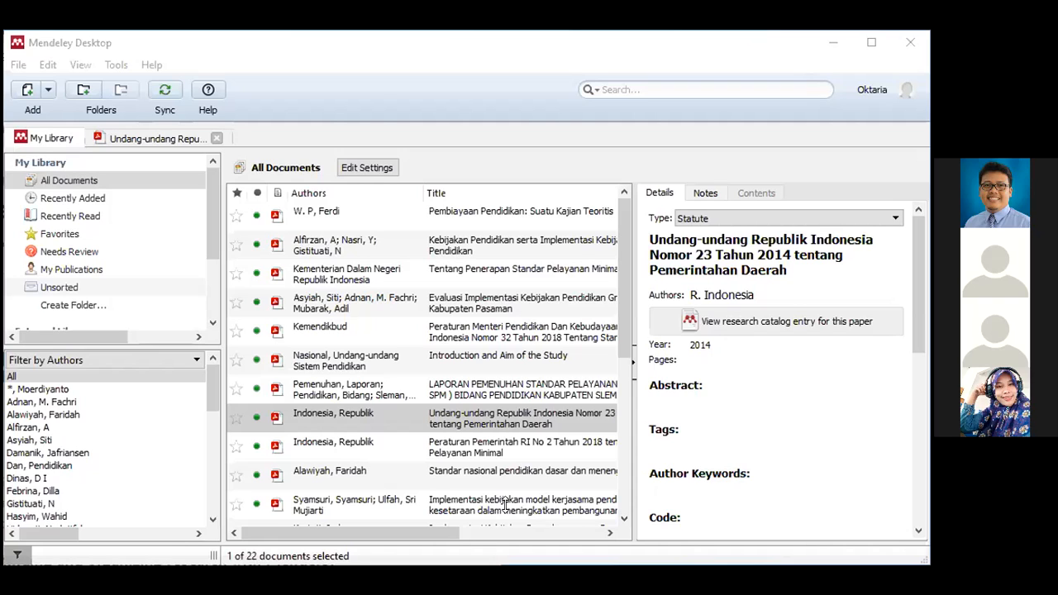
# - Switch to the browser window showing the mendeley.com catalog page
pyautogui.click(476, 339)
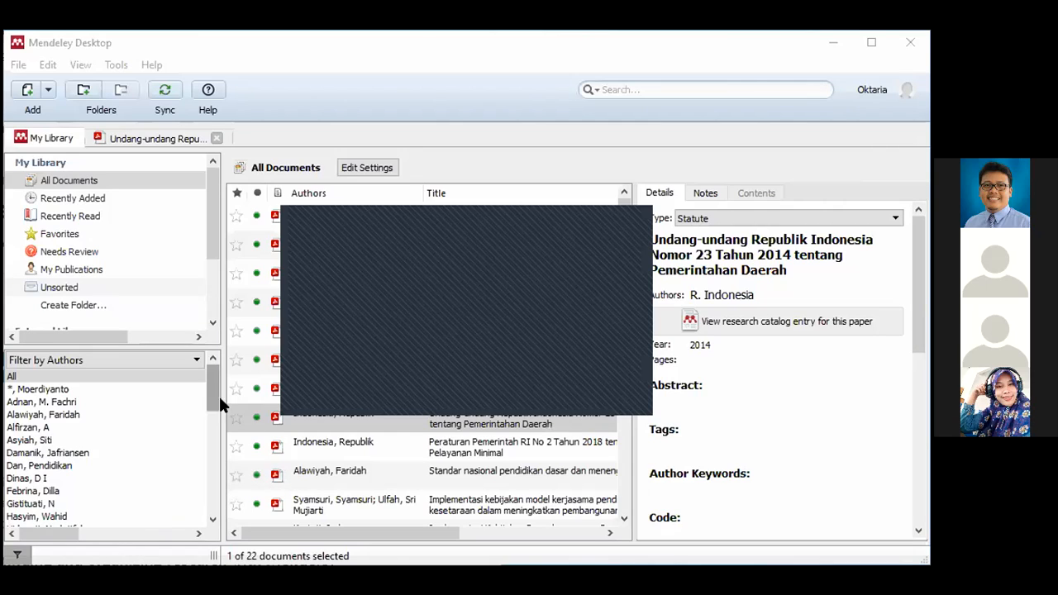
pyautogui.hotkey('alt', 'Tab')
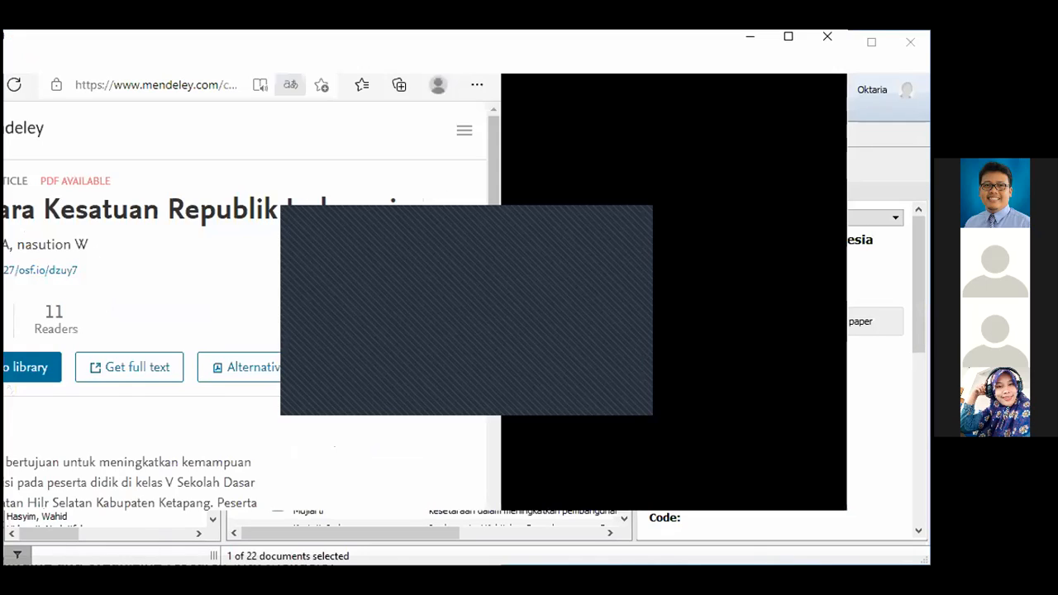
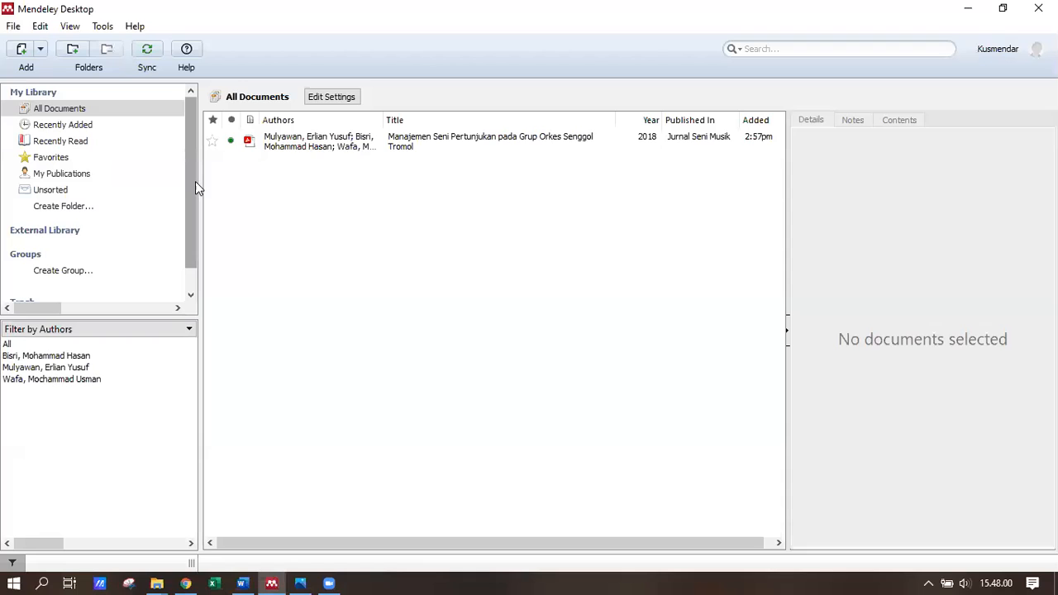
# - Create a new library folder named 'Jurnal Kepemimpinan'
pyautogui.click(190, 189)
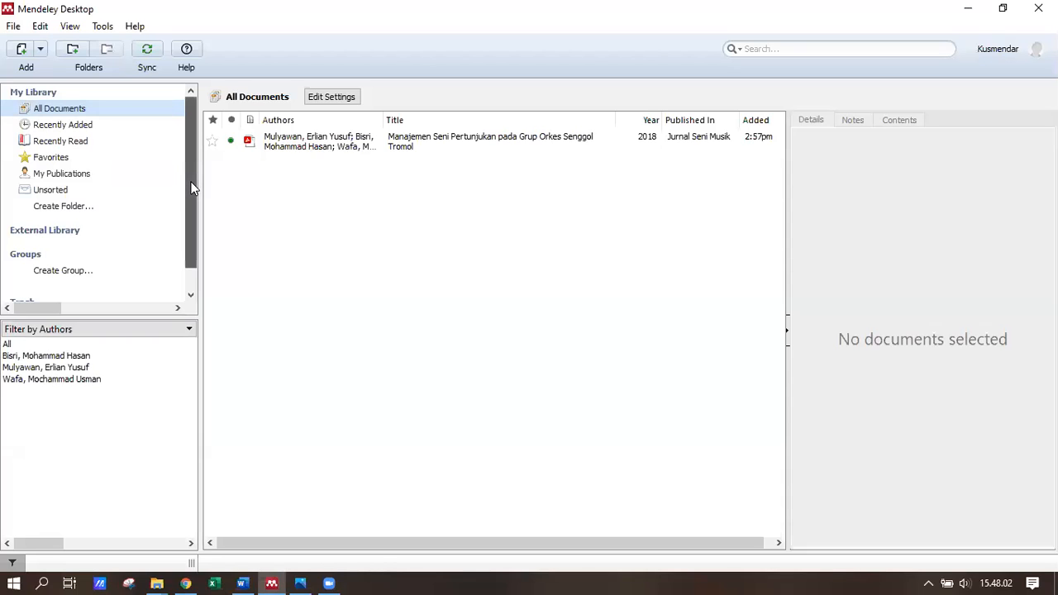
pyautogui.moveTo(190, 188)
pyautogui.mouseDown()
pyautogui.moveTo(190, 198)
pyautogui.moveTo(195, 170)
pyautogui.mouseUp()
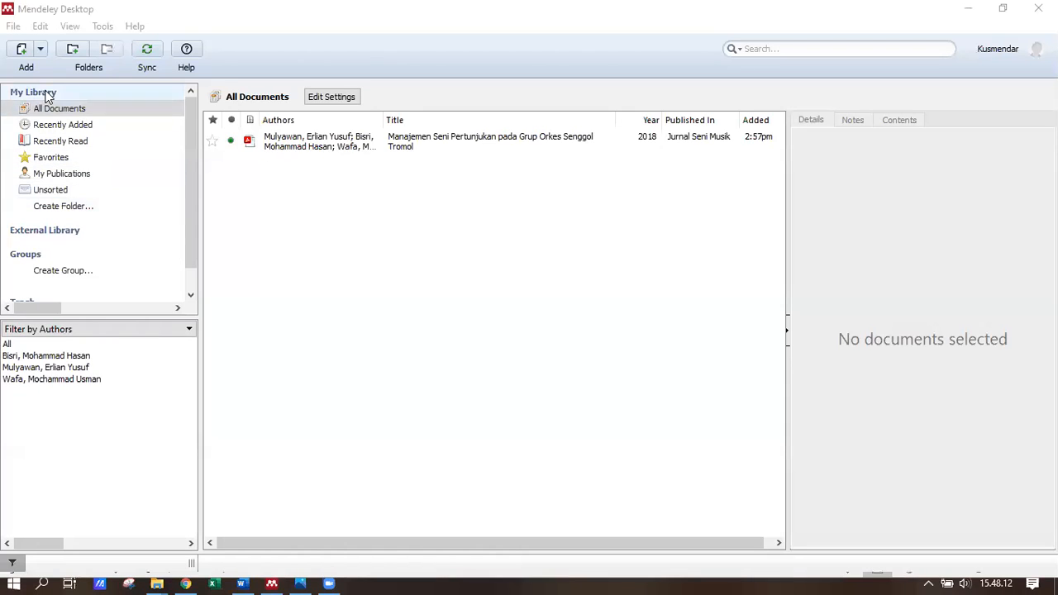
pyautogui.click(80, 208)
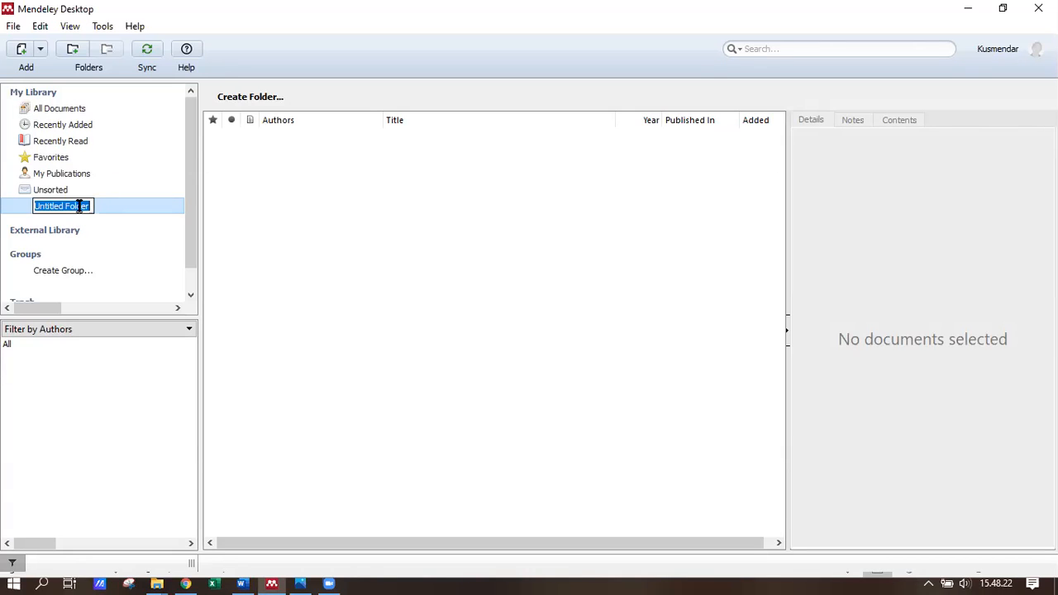
pyautogui.write('Jurnal')
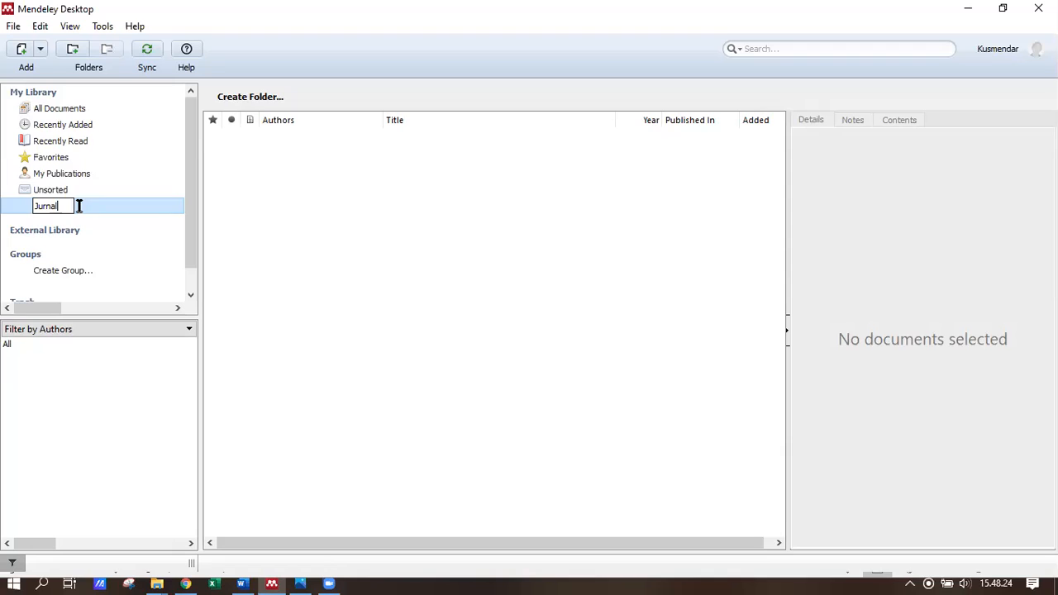
pyautogui.write(' Kepemimpinan')
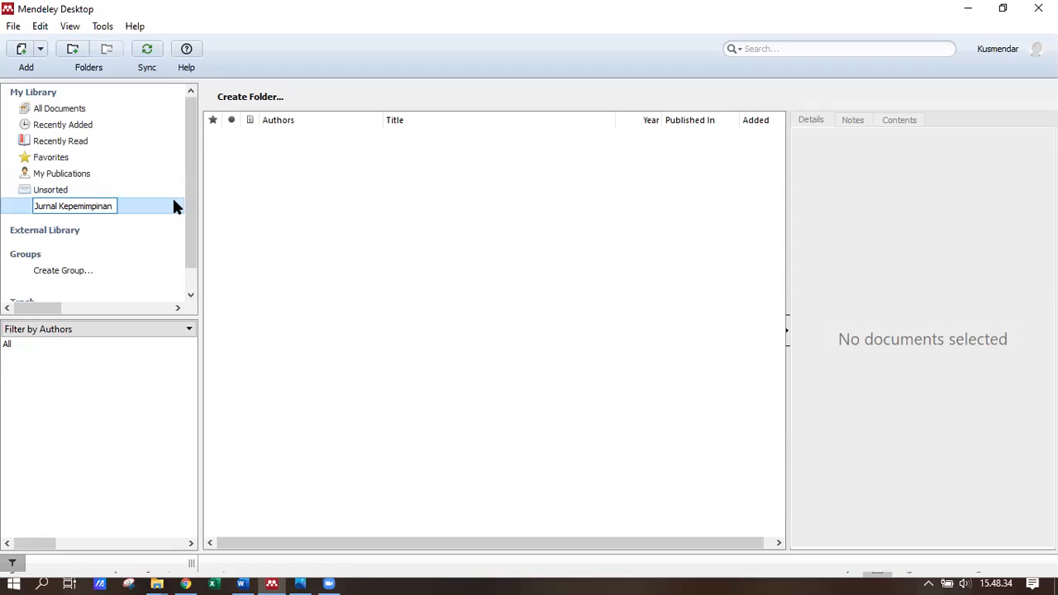
pyautogui.press('Return')
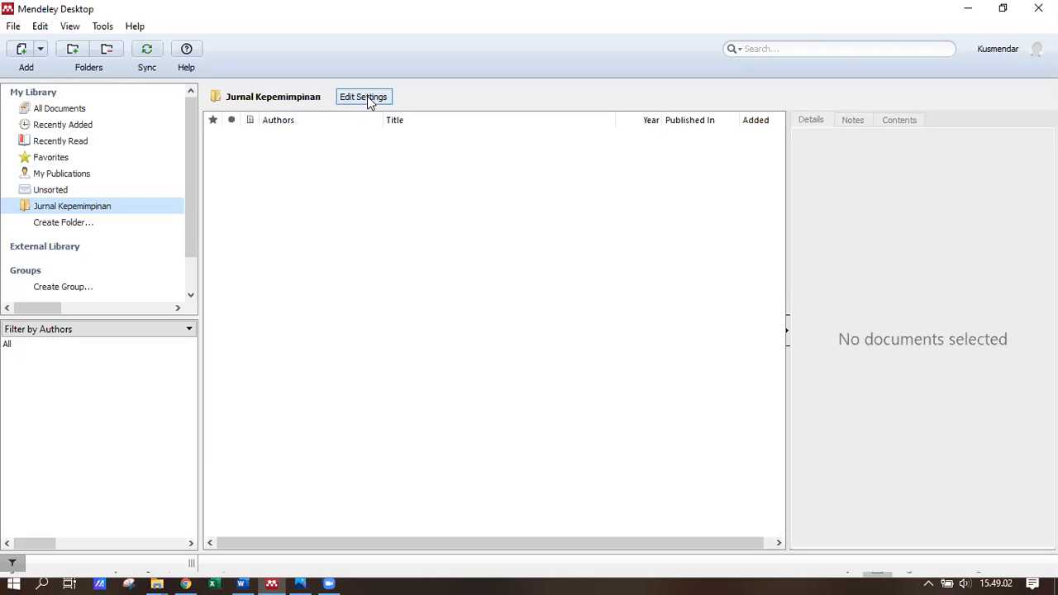
# - Select all six PDFs in Downloads > contoh jurnal > ScienceDirect_articles for import
pyautogui.click(26, 53)
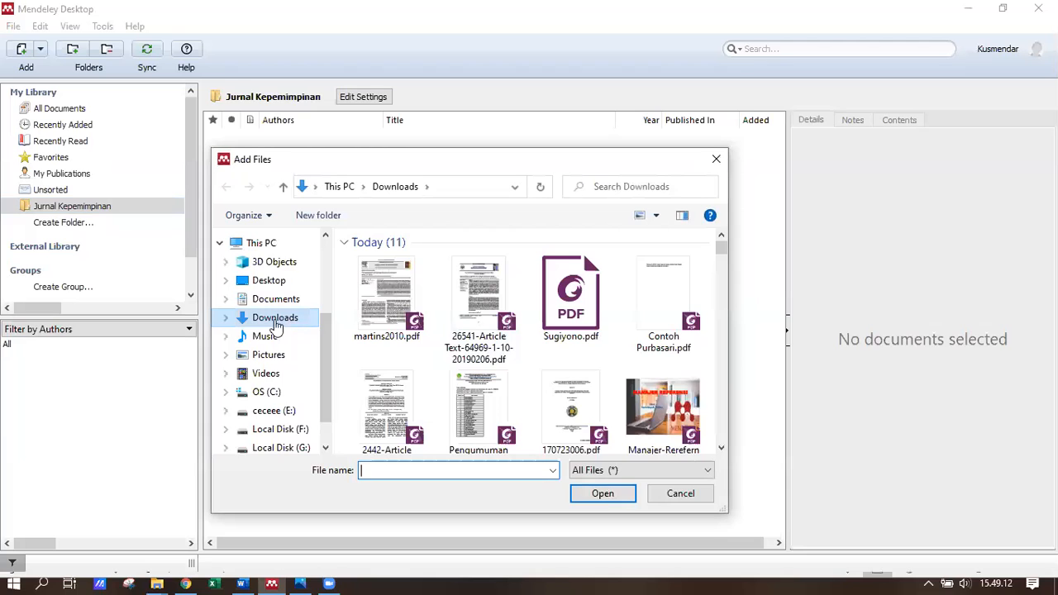
pyautogui.click(228, 317)
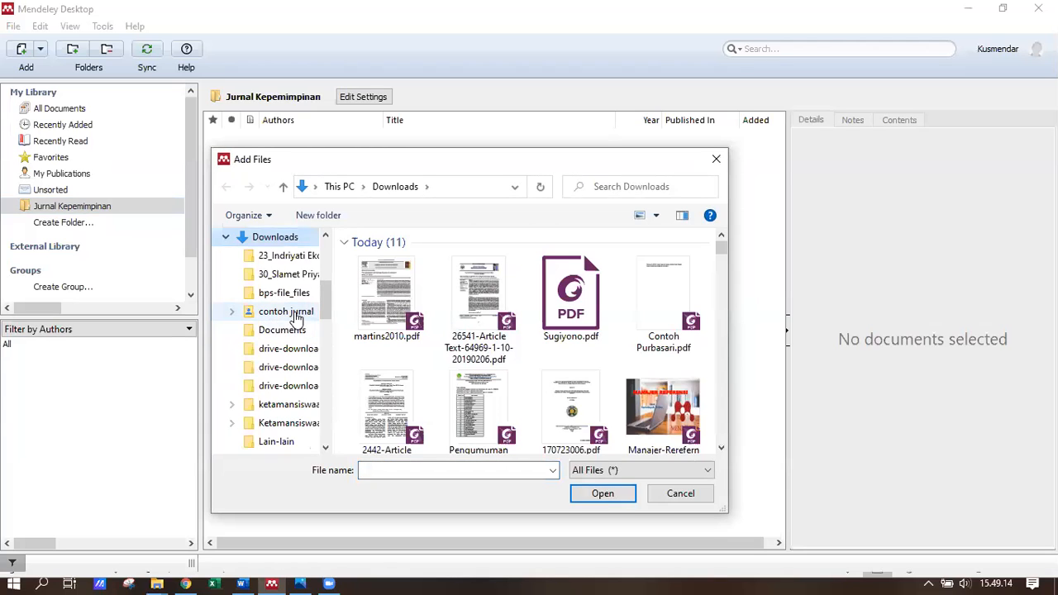
pyautogui.click(297, 314)
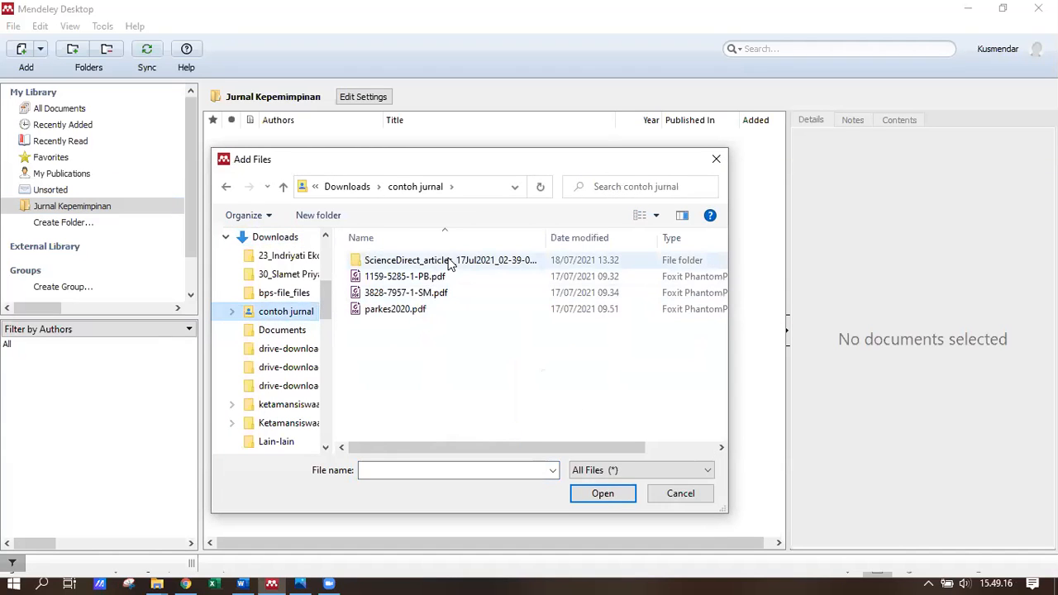
pyautogui.click(452, 261)
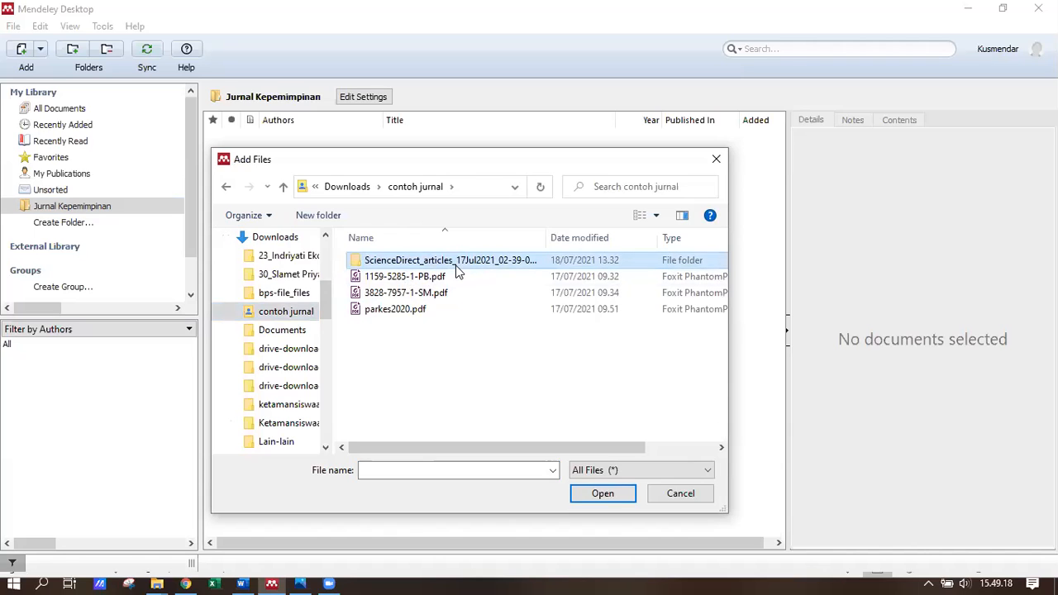
pyautogui.doubleClick(599, 259)
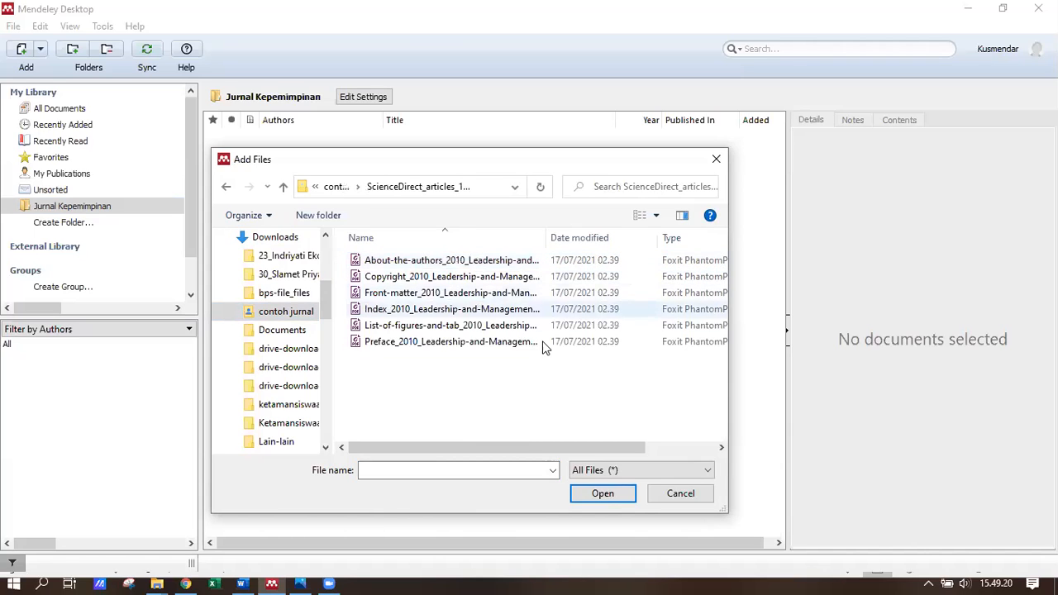
pyautogui.moveTo(531, 376); pyautogui.dragTo(452, 256)
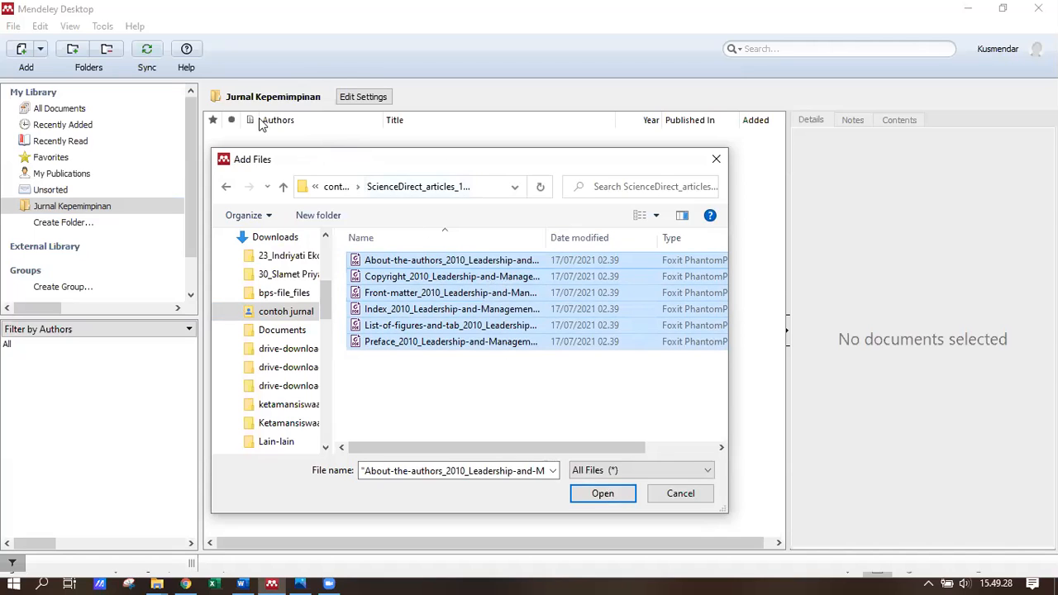
pyautogui.click(592, 502)
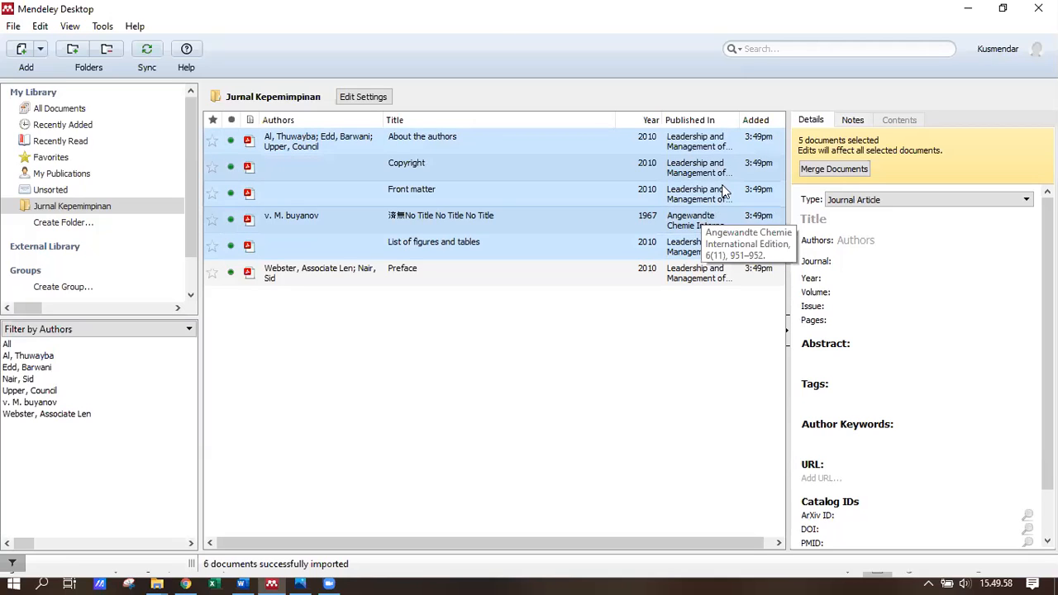
# - Inspect the imported Copyright and Front matter entries in the Details panel
pyautogui.click(319, 171)
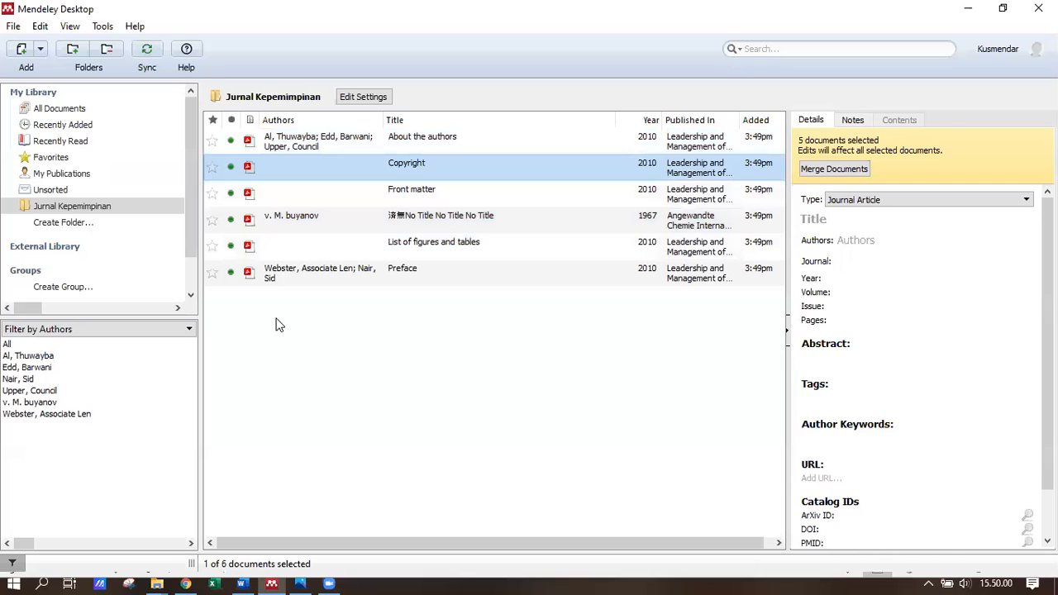
pyautogui.click(436, 195)
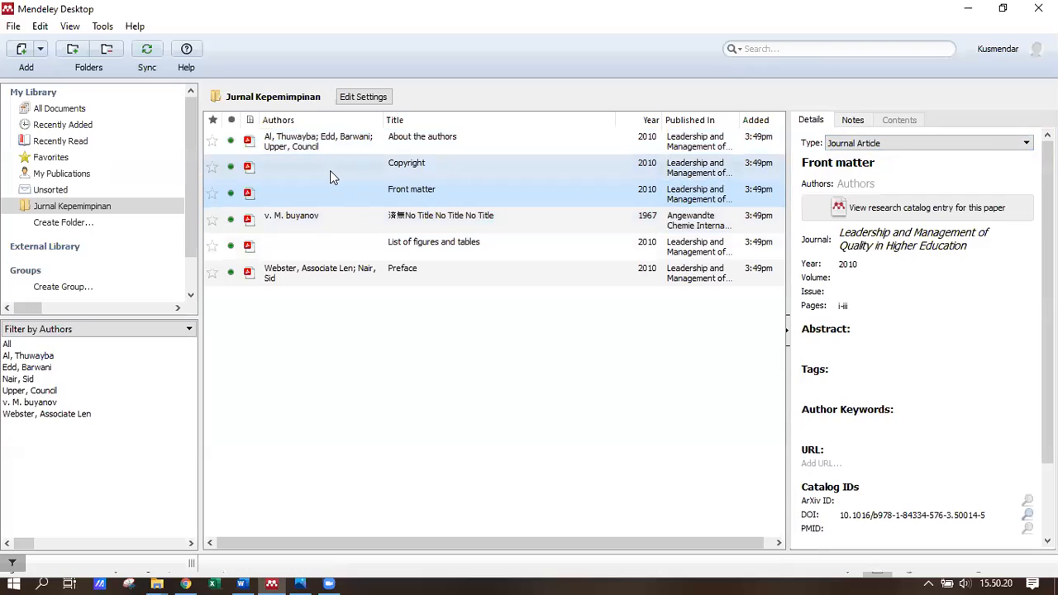
pyautogui.click(415, 172)
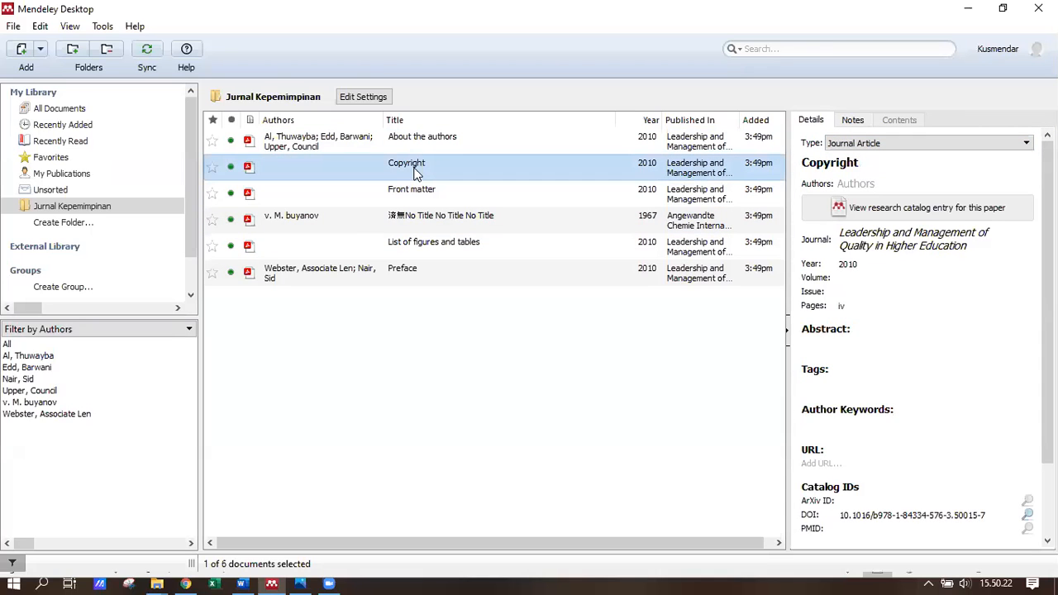
# - Read through the Copyright PDF and the 1967 untitled document's PDF
pyautogui.doubleClick(505, 164)
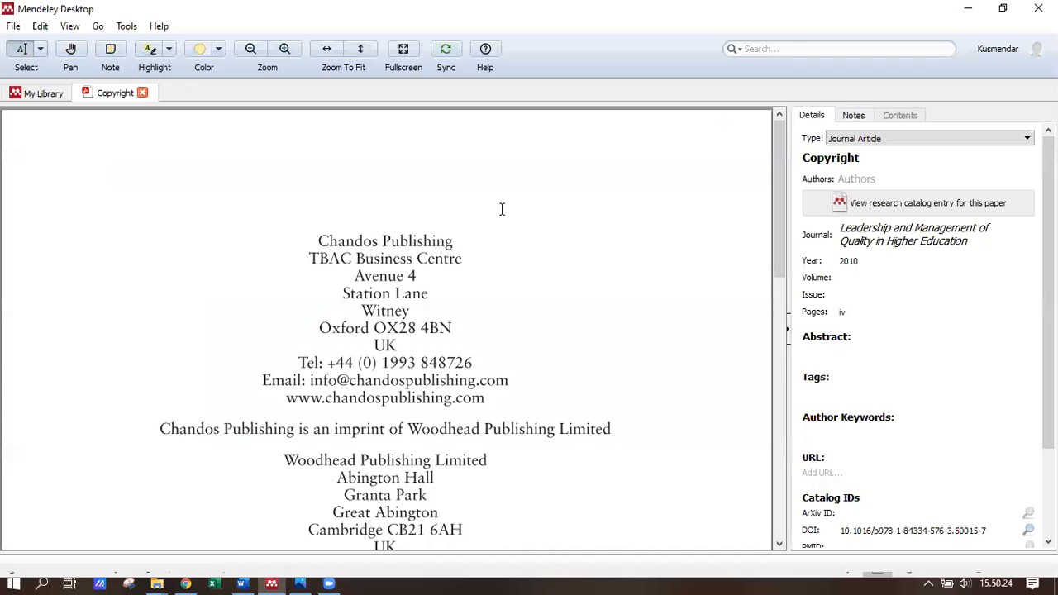
pyautogui.scroll(-3, 501, 209)
pyautogui.scroll(-5, 500, 210)
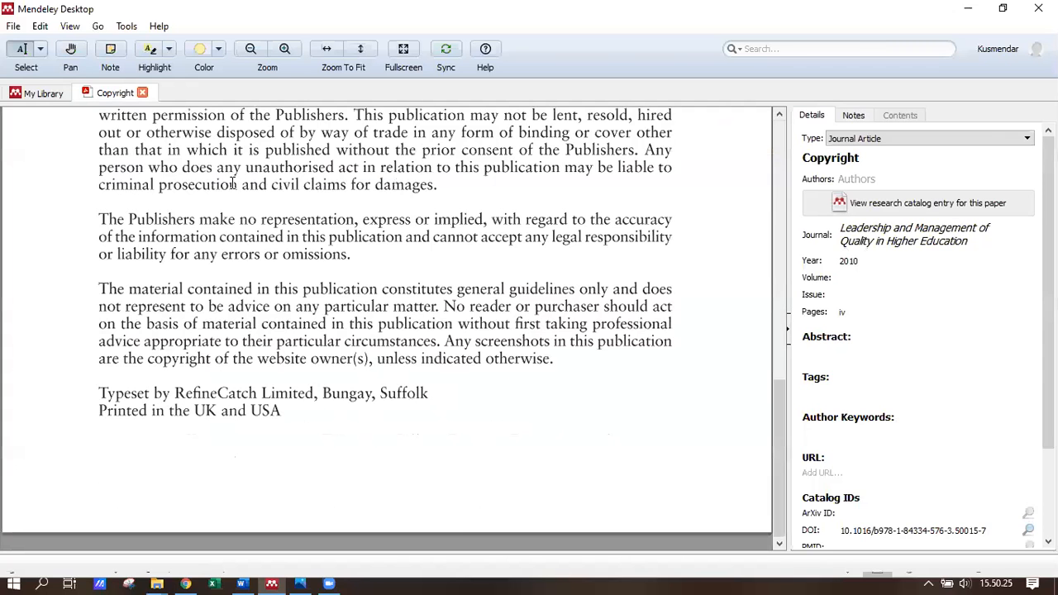
pyautogui.scroll(8, 231, 183)
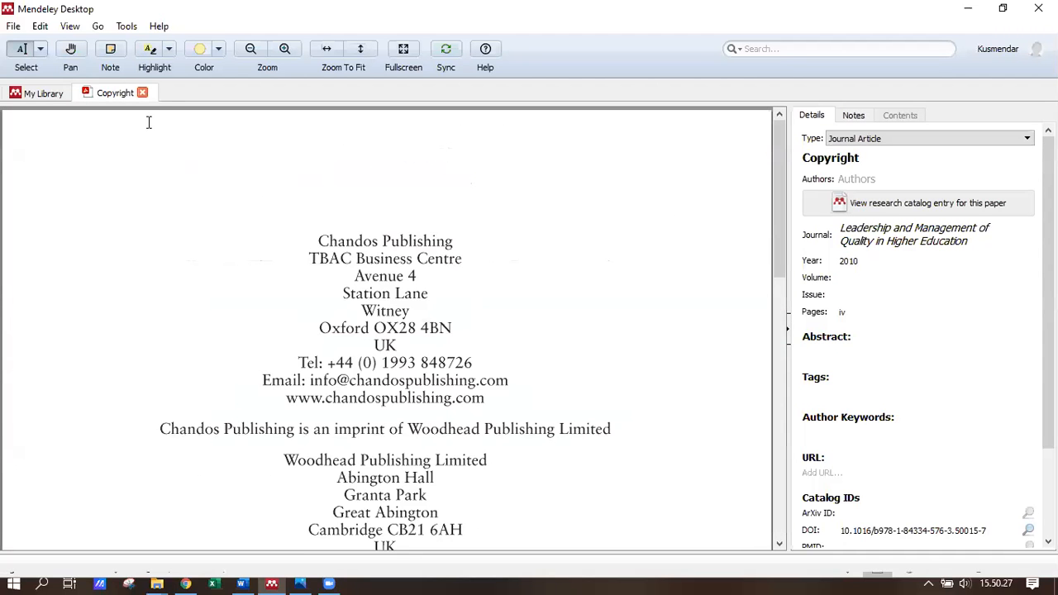
pyautogui.click(60, 95)
pyautogui.doubleClick(452, 220)
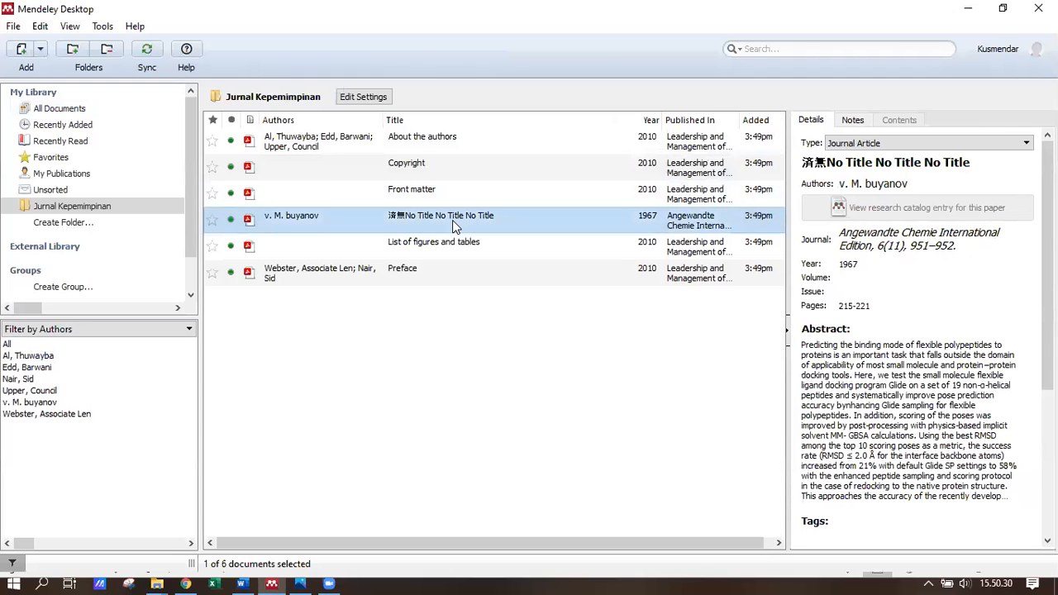
pyautogui.scroll(-4, 454, 222)
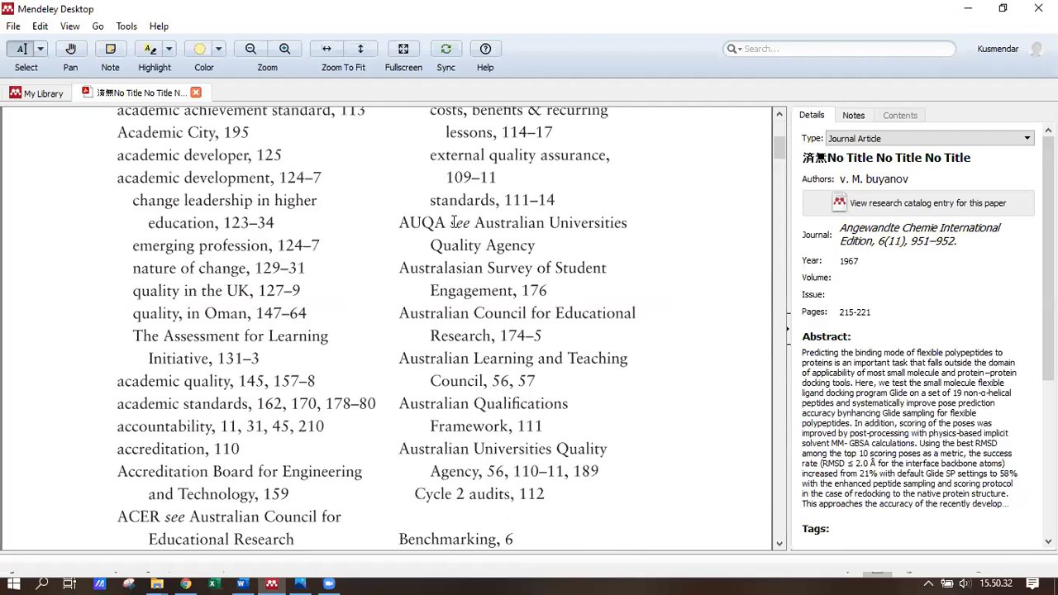
pyautogui.scroll(-5, 453, 222)
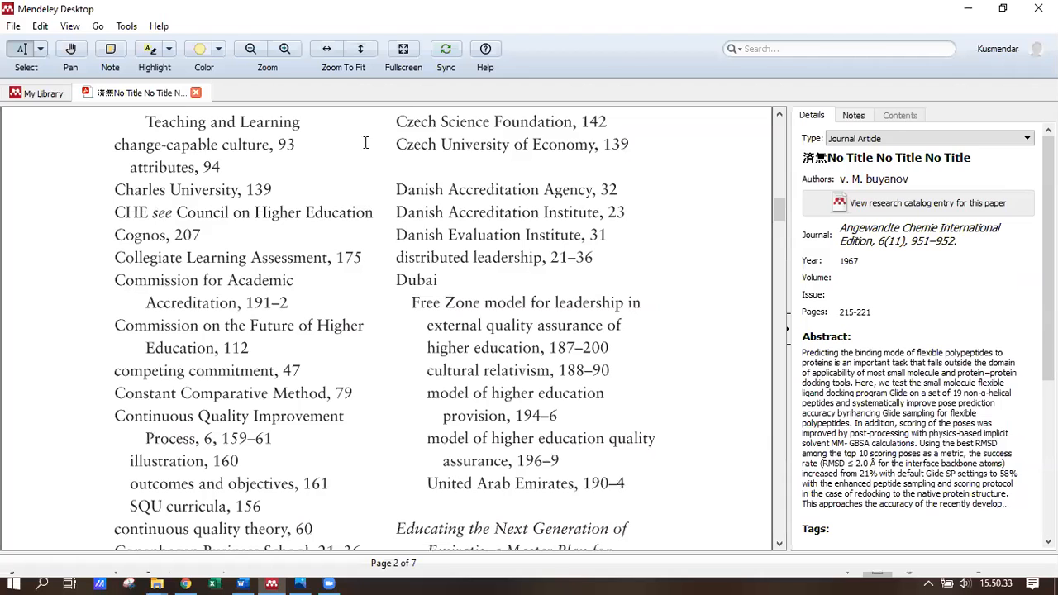
pyautogui.scroll(-5, 204, 105)
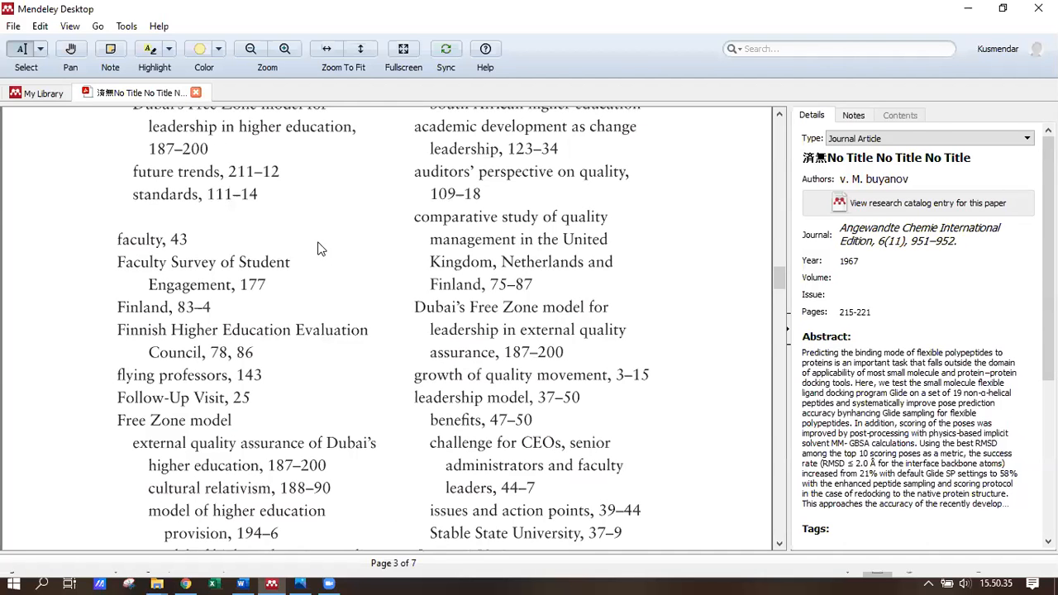
# - Preview the List of figures and tables and the Preface PDFs, then close them
pyautogui.doubleClick(450, 247)
pyautogui.scroll(-7, 487, 250)
pyautogui.scroll(7, 487, 250)
pyautogui.click(197, 93)
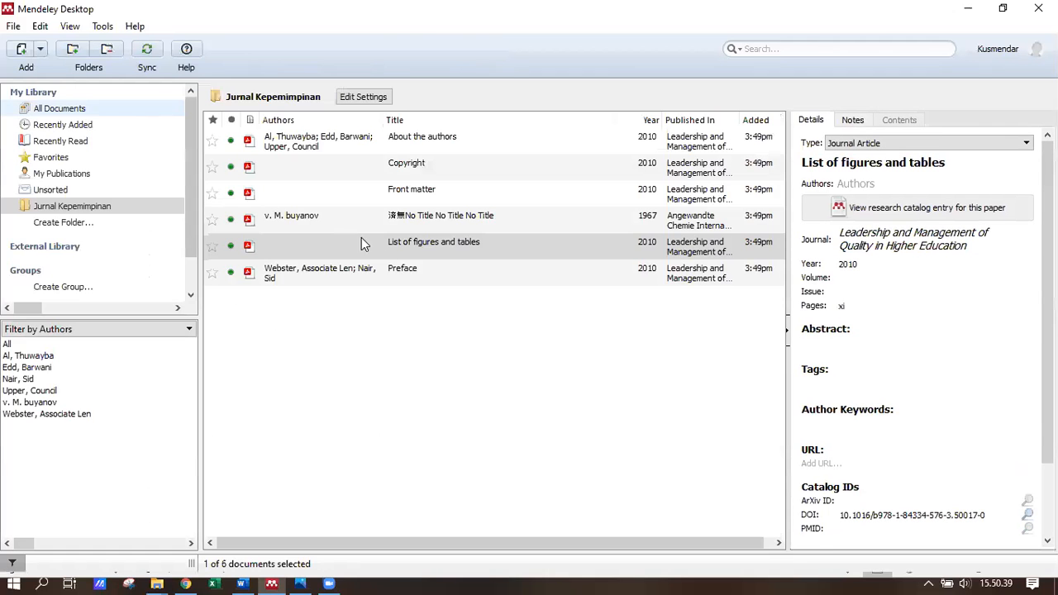
pyautogui.doubleClick(361, 276)
pyautogui.scroll(-7, 198, 147)
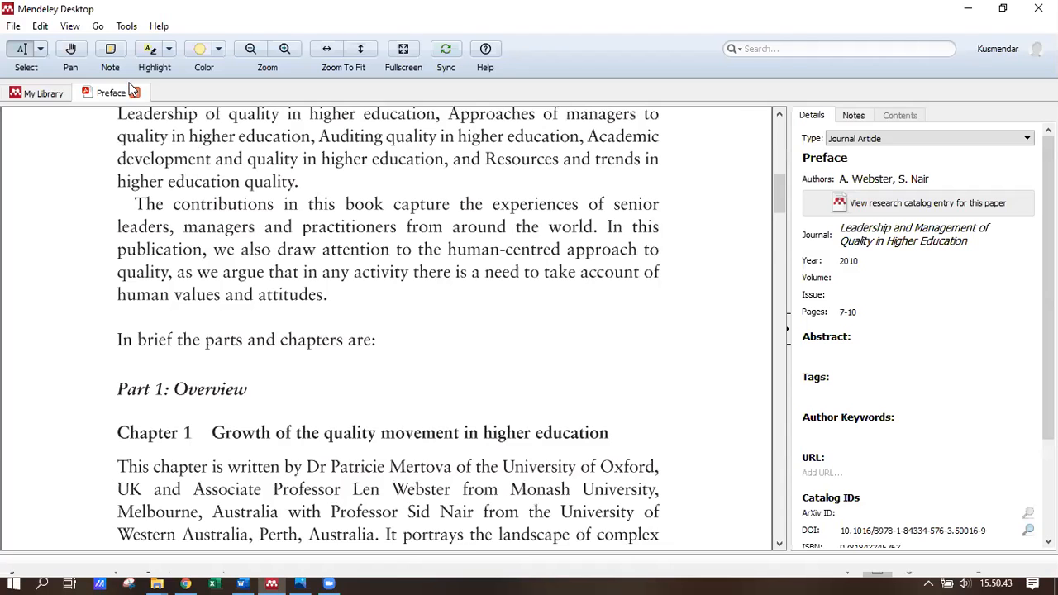
pyautogui.click(134, 91)
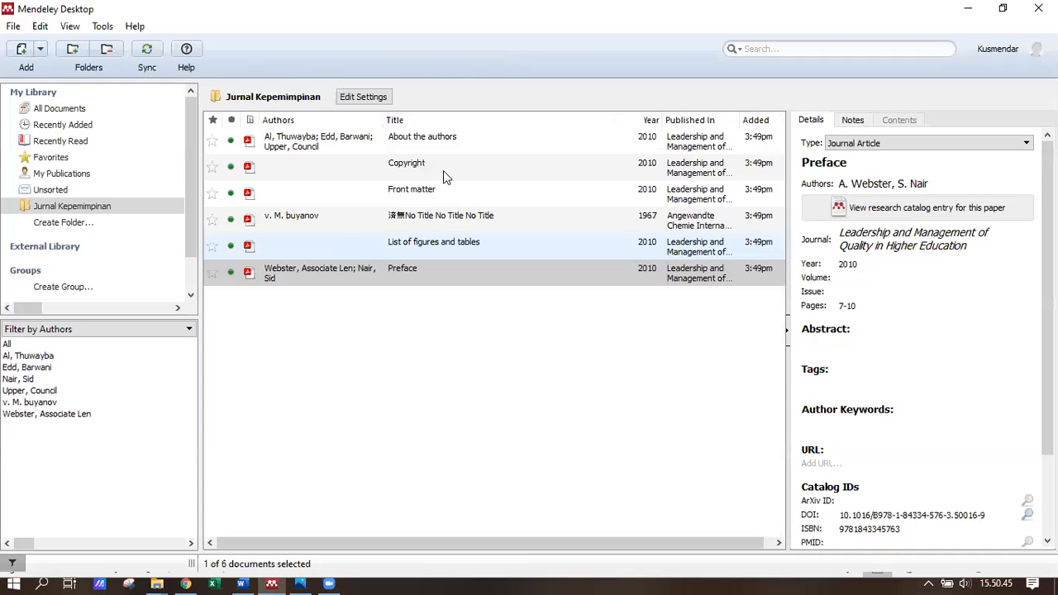
# - Review the Copyright and About the authors PDFs, then return to Jurnal Kepemimpinan
pyautogui.doubleClick(435, 175)
pyautogui.scroll(-5, 425, 248)
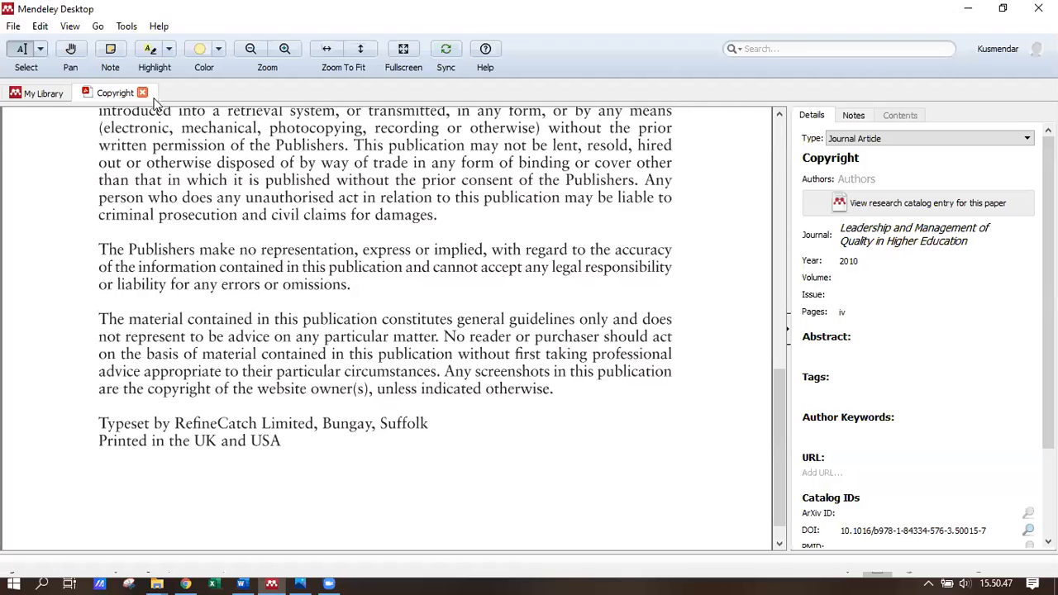
pyautogui.scroll(5, 223, 143)
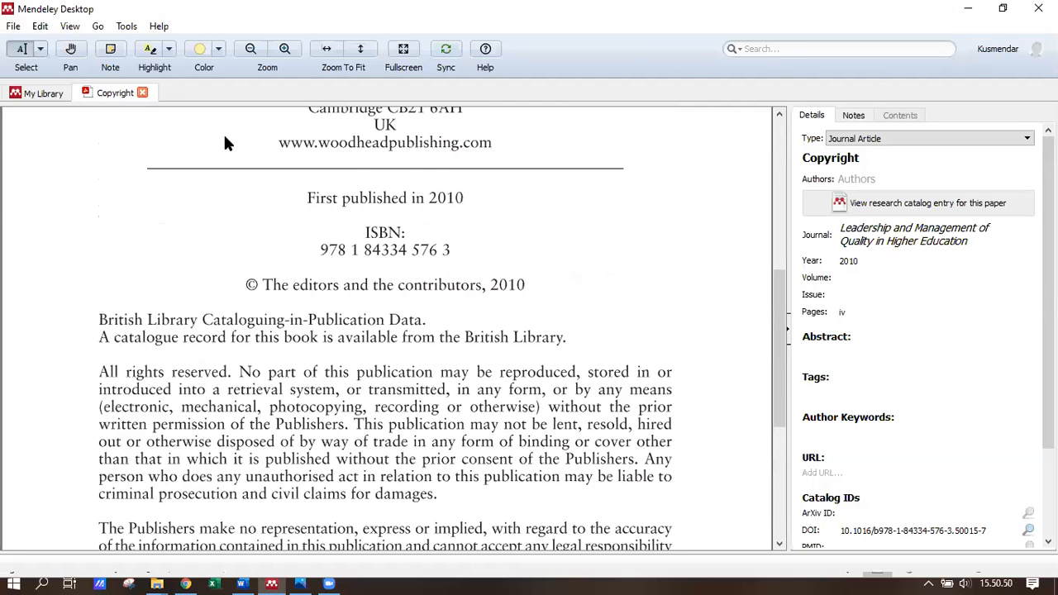
pyautogui.hotkey('ctrl', 'w')
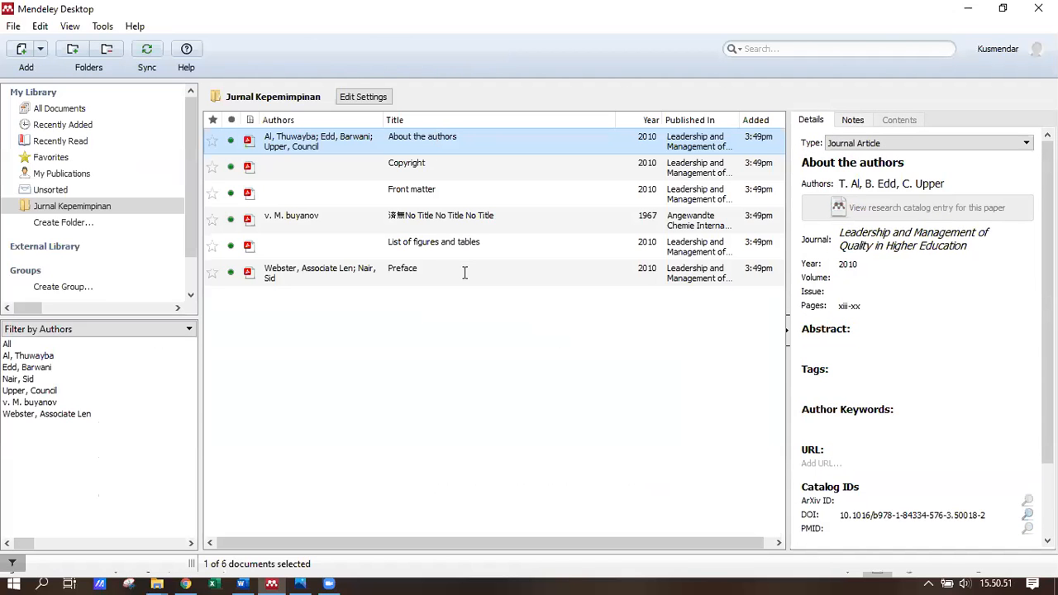
pyautogui.press('Return')
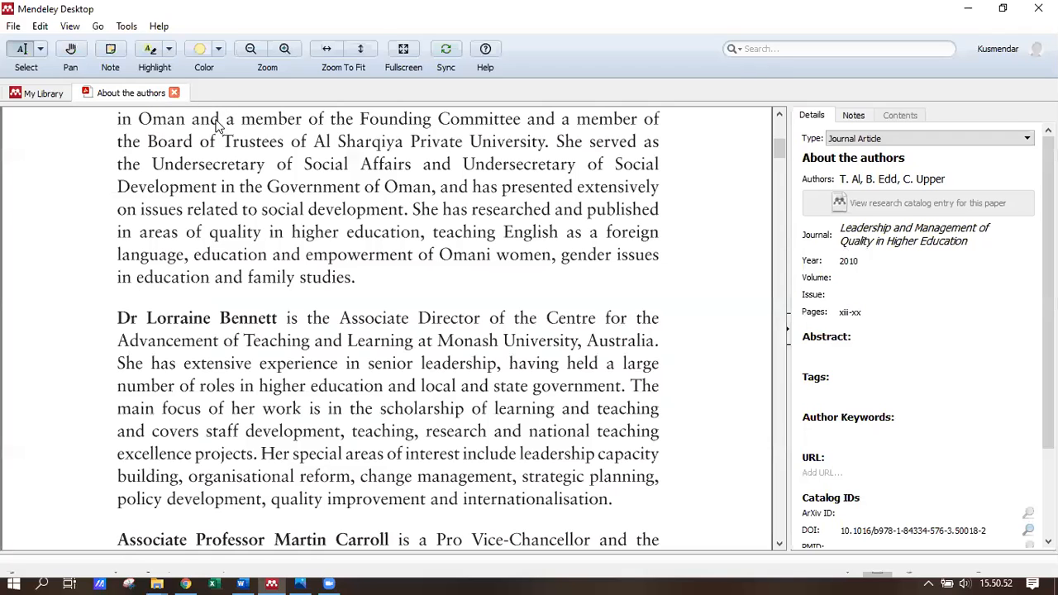
pyautogui.hotkey('ctrl', 'w')
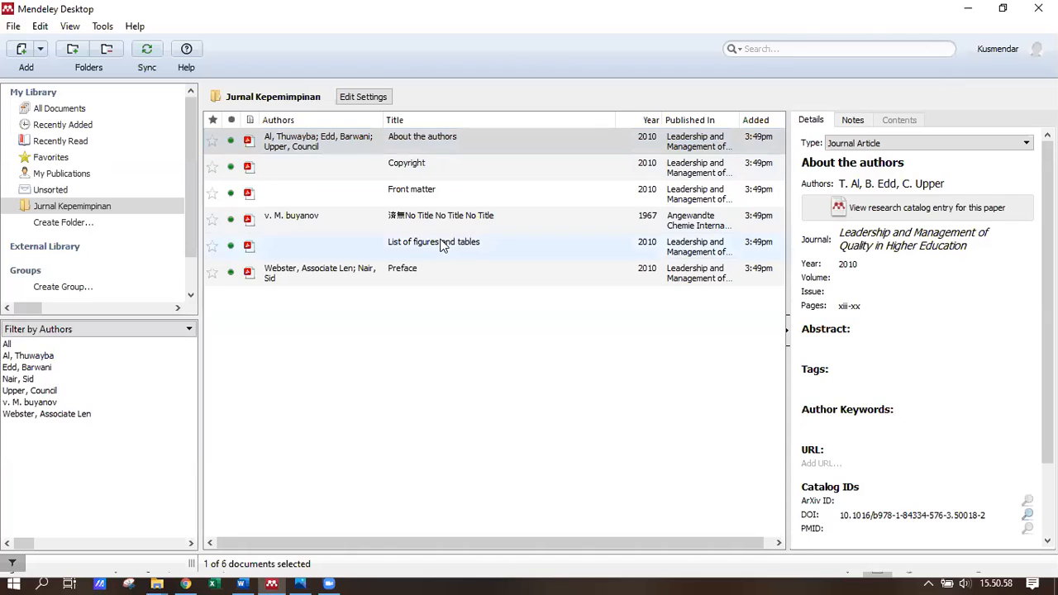
pyautogui.click(76, 206)
# - Import the three contoh jurnal PDFs and check the Looking forward and Usaha Kepala Sekolah entries
pyautogui.click(23, 50)
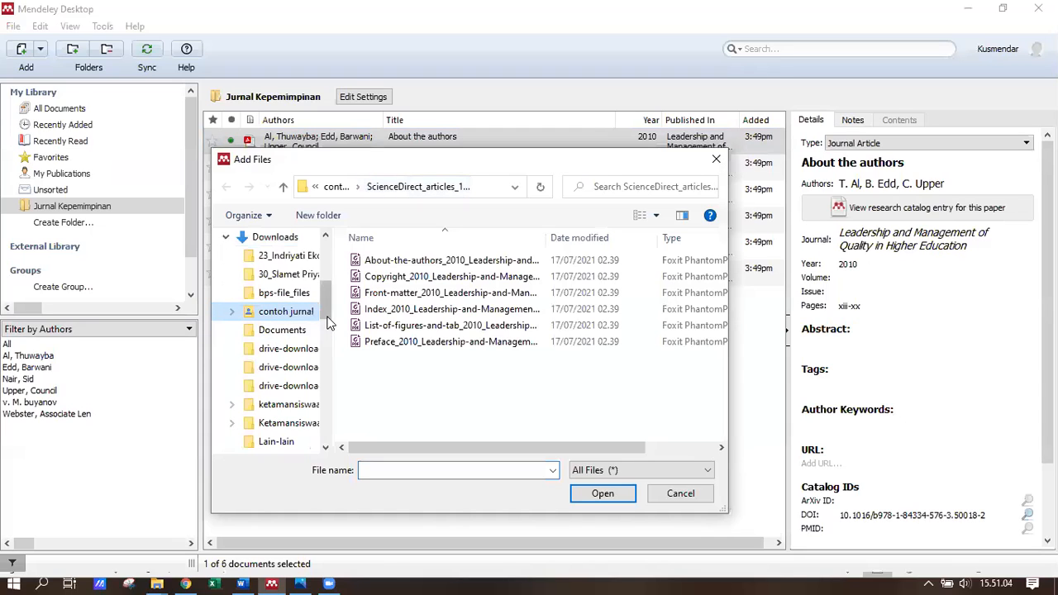
pyautogui.scroll(-1, 328, 328)
pyautogui.moveTo(327, 333); pyautogui.dragTo(325, 277)
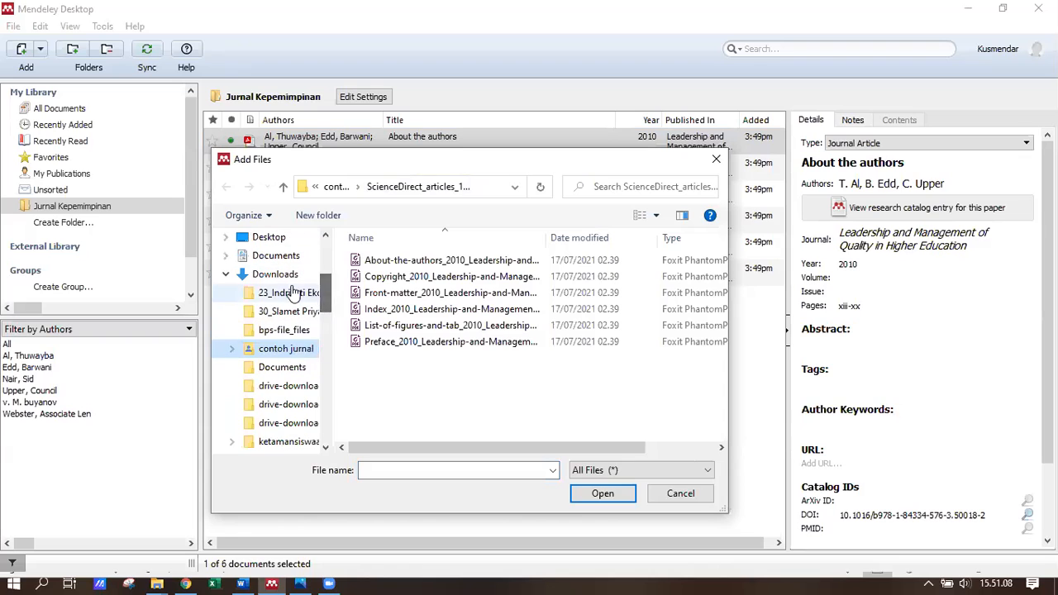
pyautogui.click(275, 274)
pyautogui.click(295, 355)
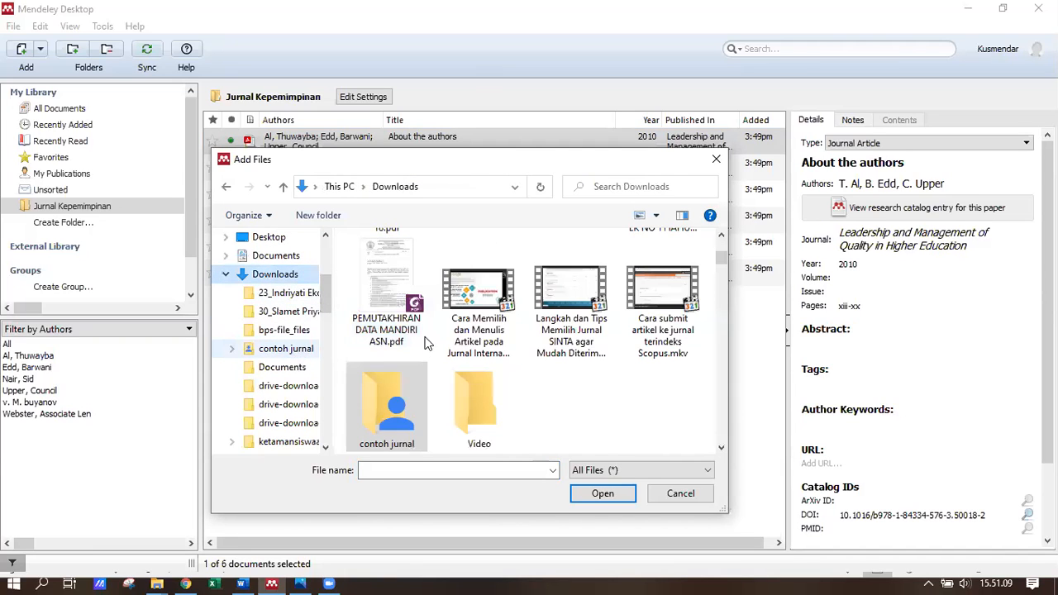
pyautogui.moveTo(499, 342); pyautogui.dragTo(404, 278)
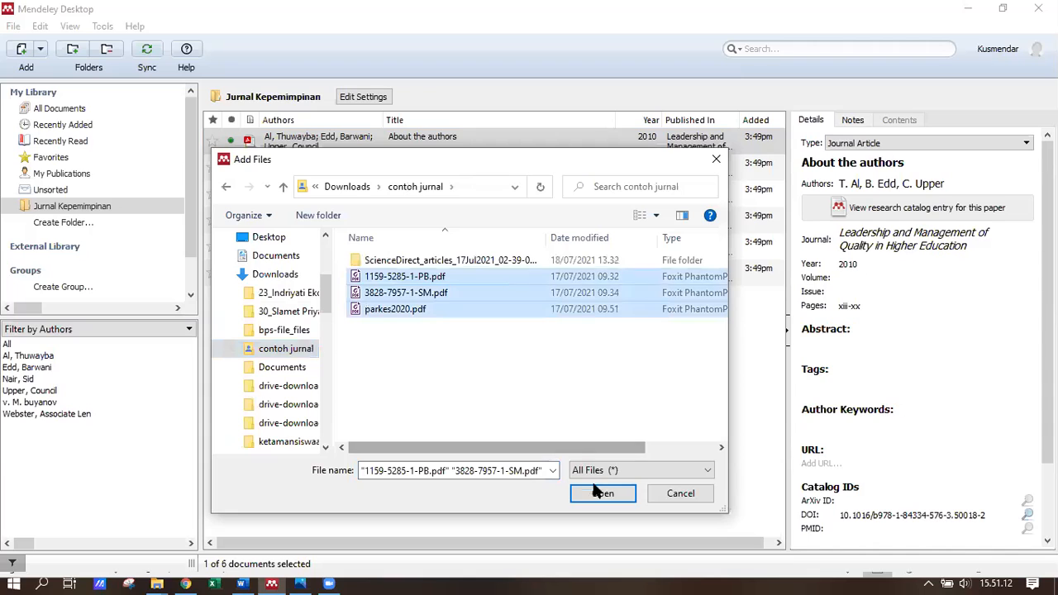
pyautogui.click(599, 493)
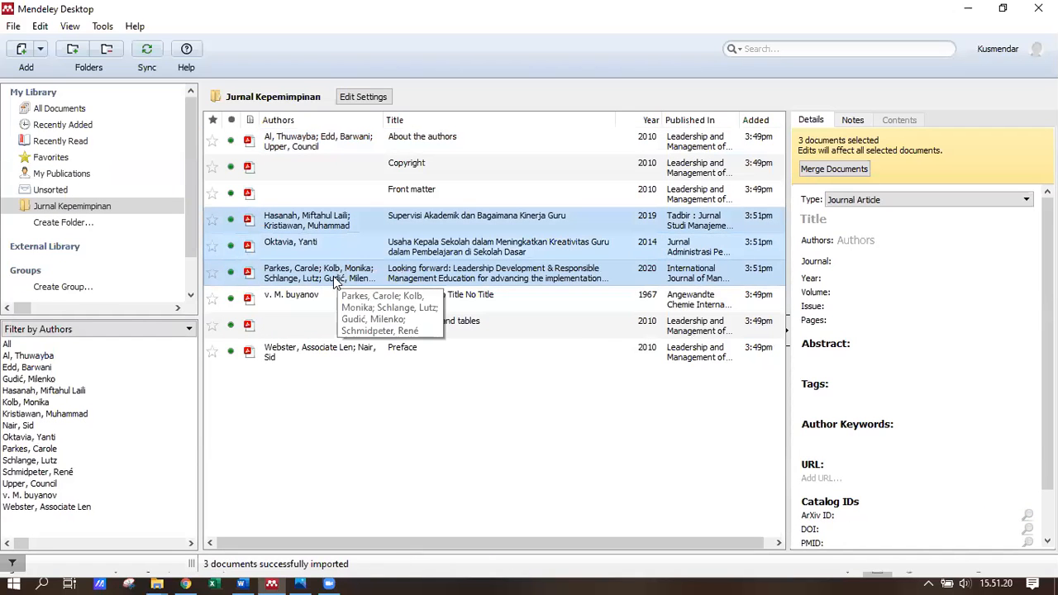
pyautogui.click(552, 272)
pyautogui.click(513, 252)
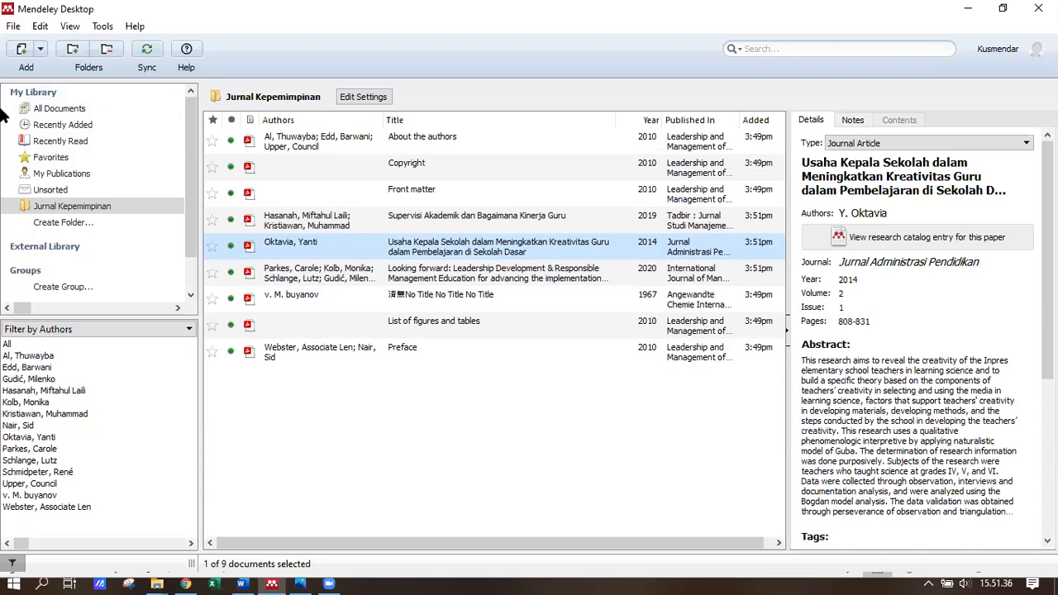
# - Create a second folder named 'Jurnal Penelitian Kualitatif'
pyautogui.click(64, 223)
pyautogui.doubleClick(77, 221)
pyautogui.press('BackSpace')
pyautogui.press('BackSpace')
pyautogui.press('BackSpace')
pyautogui.press('BackSpace')
pyautogui.press('BackSpace')
pyautogui.press('BackSpace')
pyautogui.press('BackSpace')
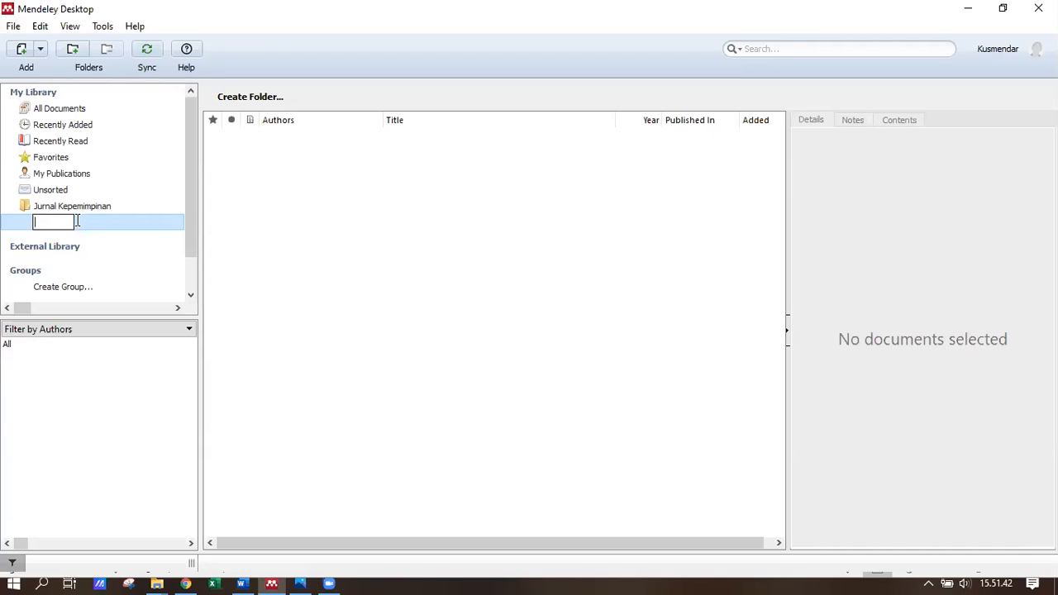
pyautogui.write('Jurnal Penelitian Kualitatif')
pyautogui.press('Return')
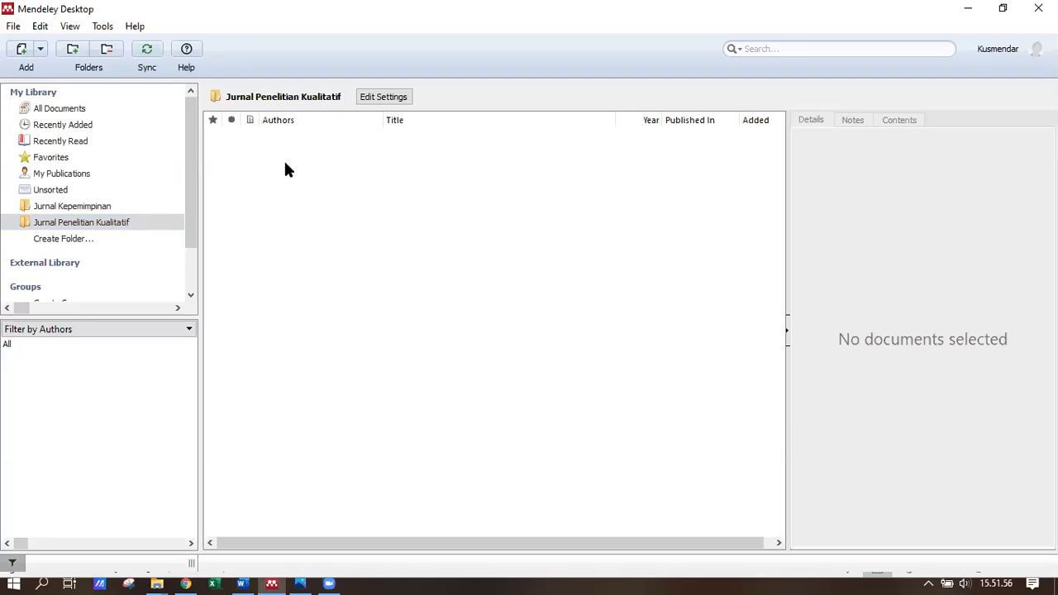
# - Import the three PDFs from contoh jurnal into Jurnal Penelitian Kualitatif
pyautogui.click(24, 50)
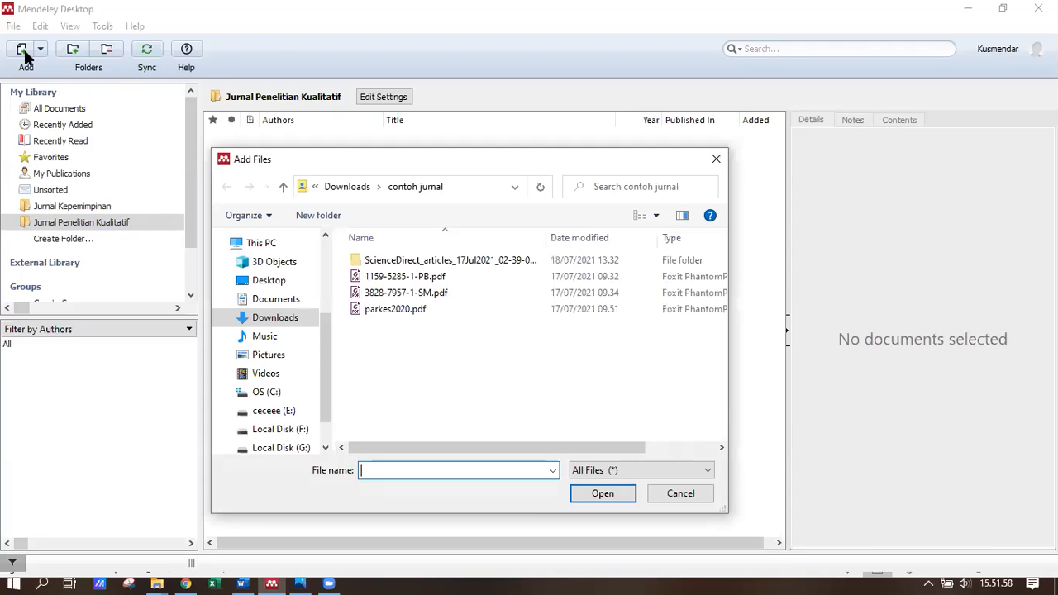
pyautogui.moveTo(528, 361); pyautogui.dragTo(398, 271)
pyautogui.click(621, 499)
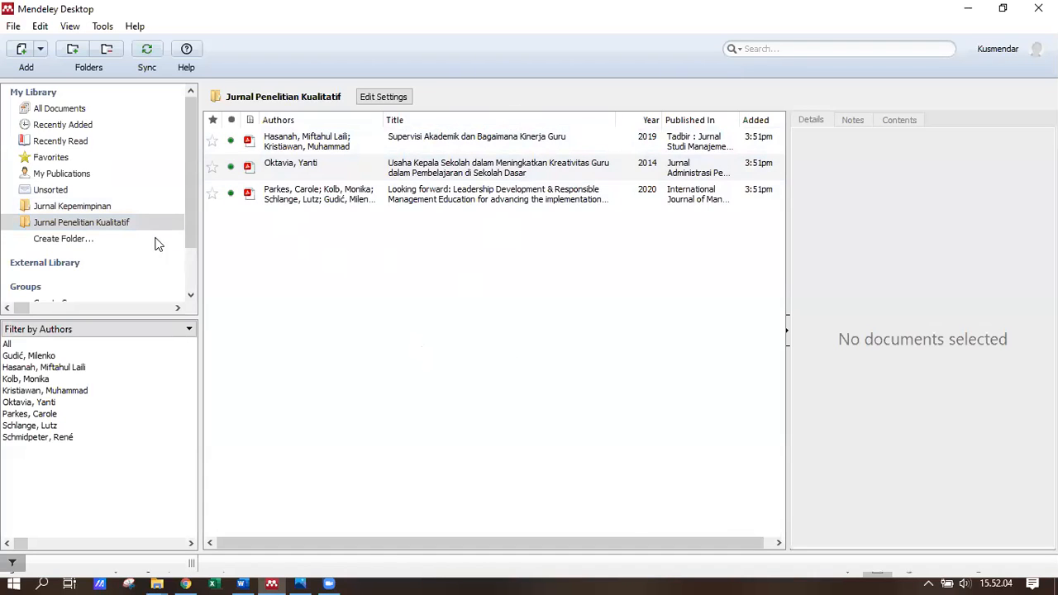
pyautogui.click(105, 206)
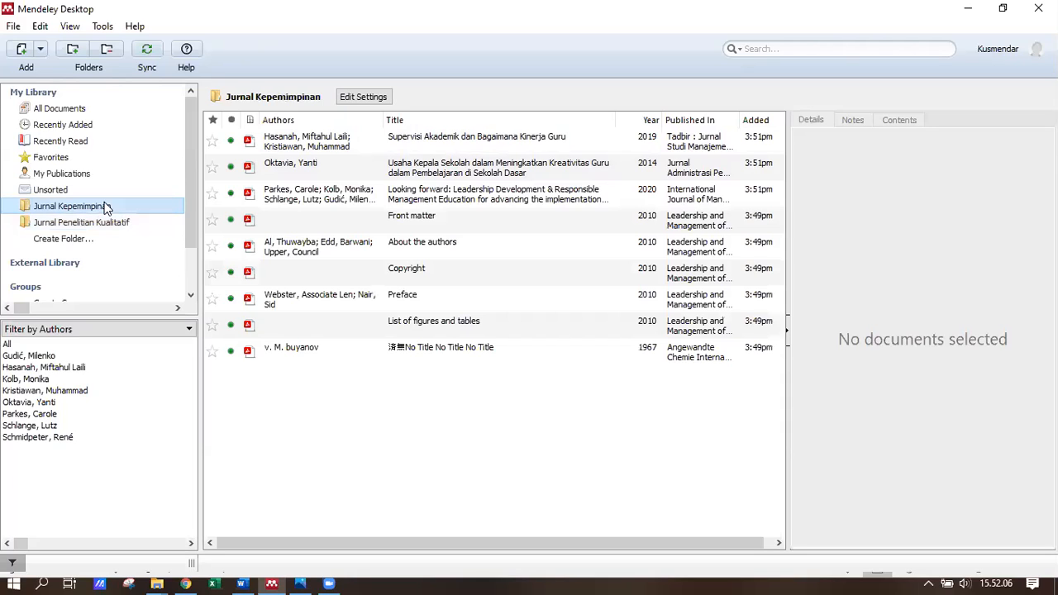
pyautogui.click(96, 224)
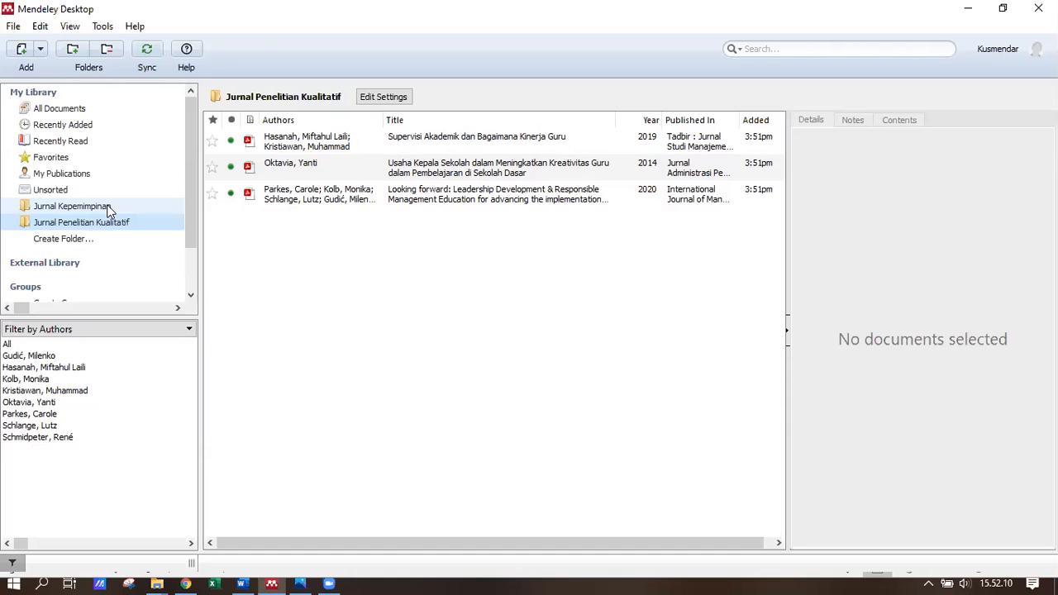
pyautogui.click(108, 208)
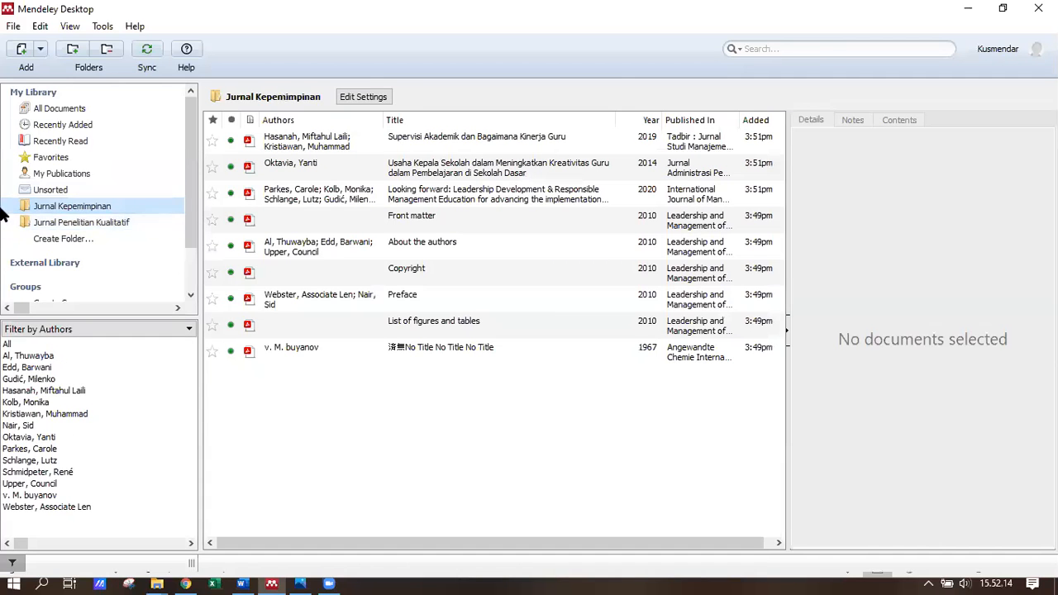
pyautogui.click(95, 223)
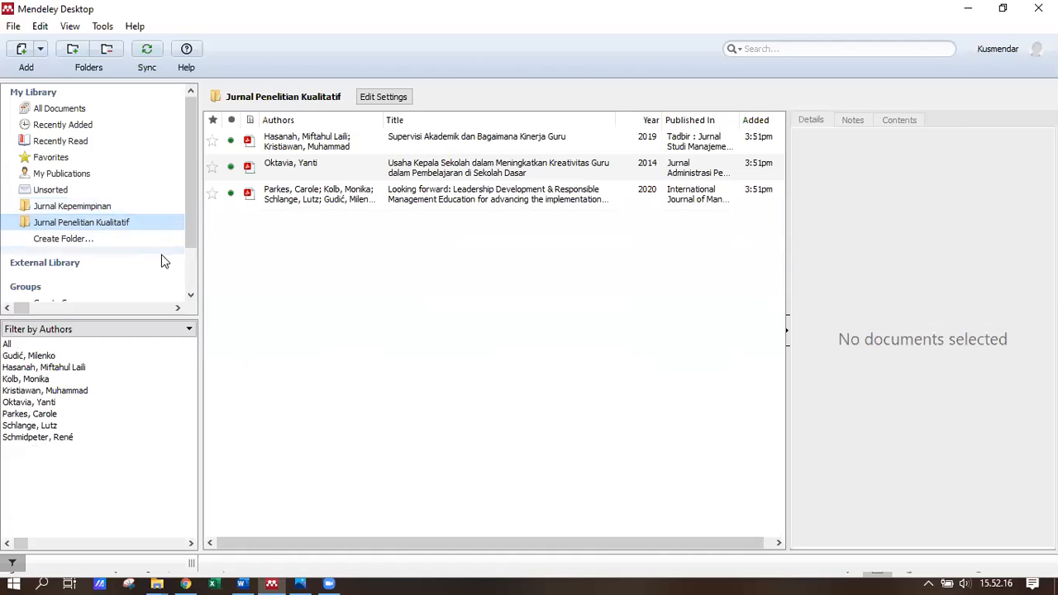
pyautogui.click(107, 207)
pyautogui.click(96, 224)
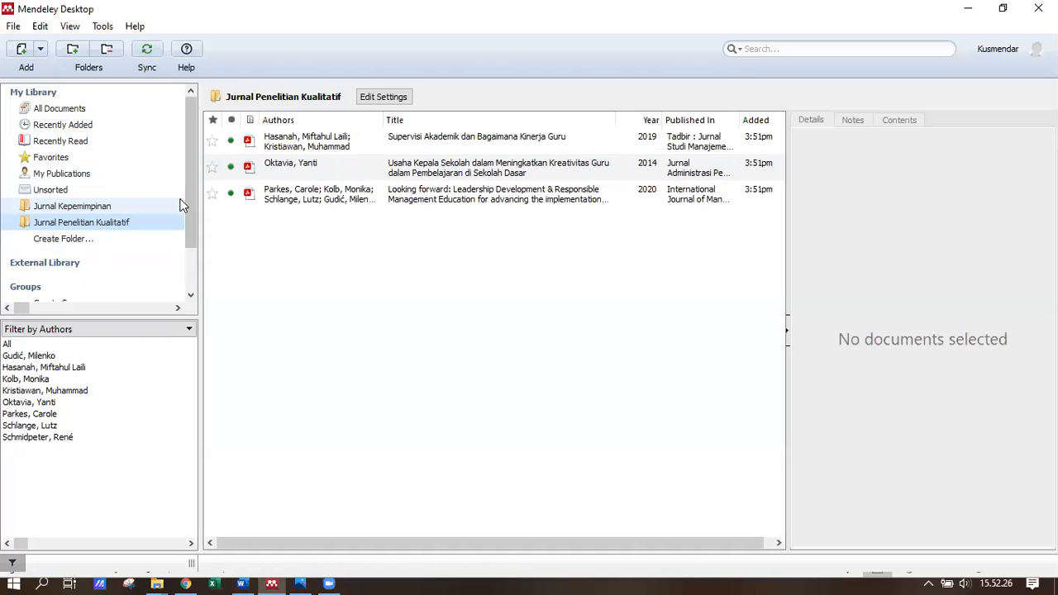
pyautogui.click(127, 207)
pyautogui.click(130, 223)
pyautogui.click(127, 206)
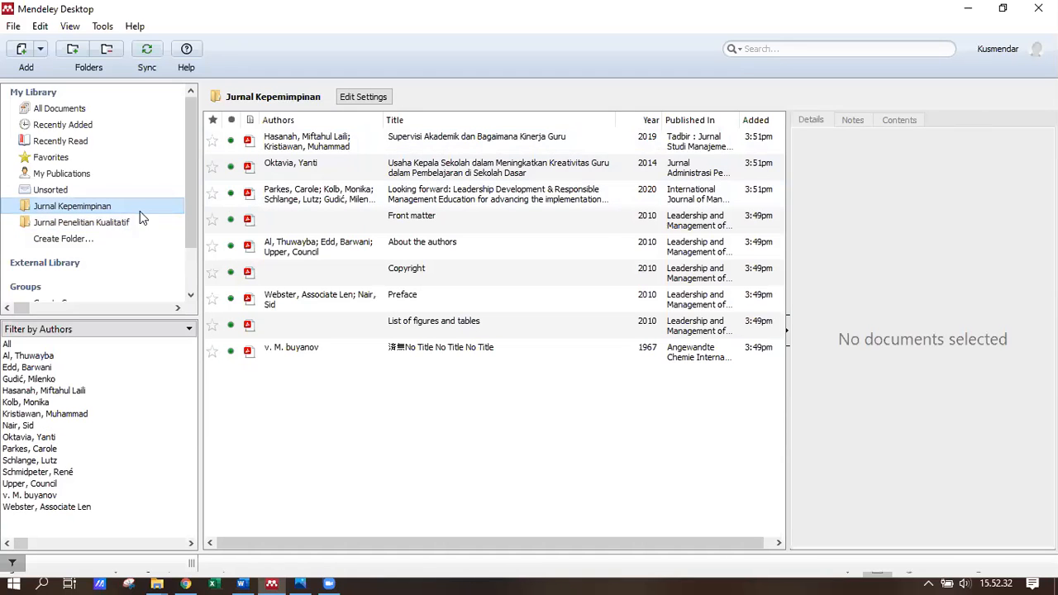
pyautogui.click(965, 10)
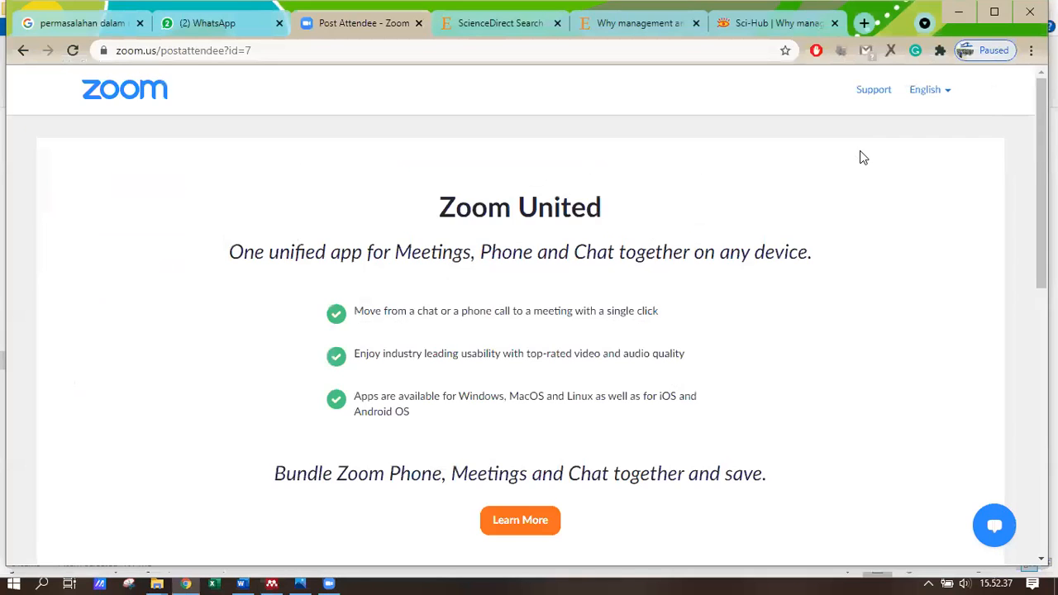
pyautogui.click(958, 13)
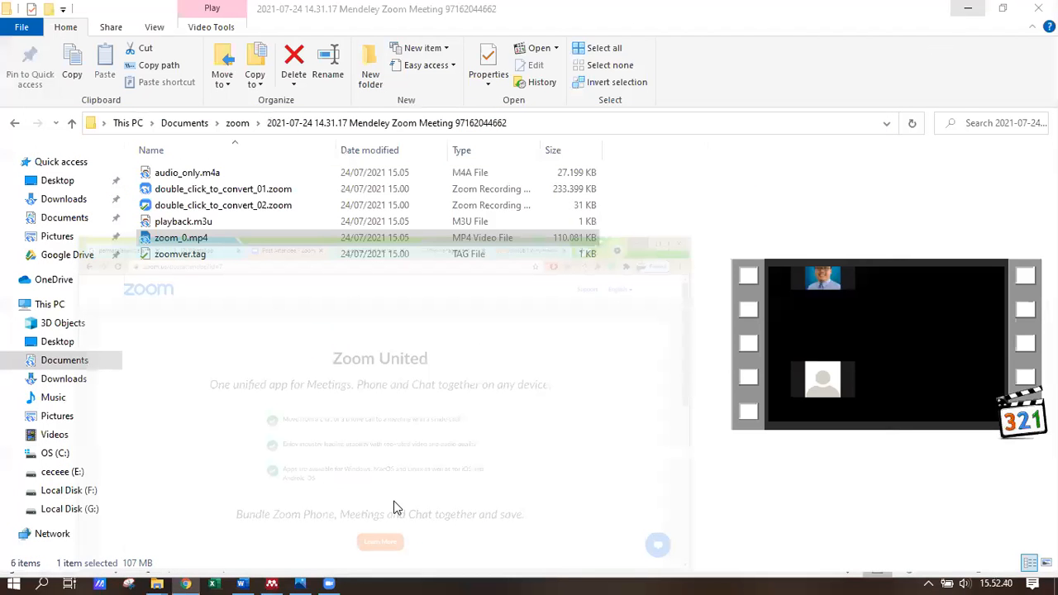
pyautogui.click(272, 581)
pyautogui.moveTo(330, 575)
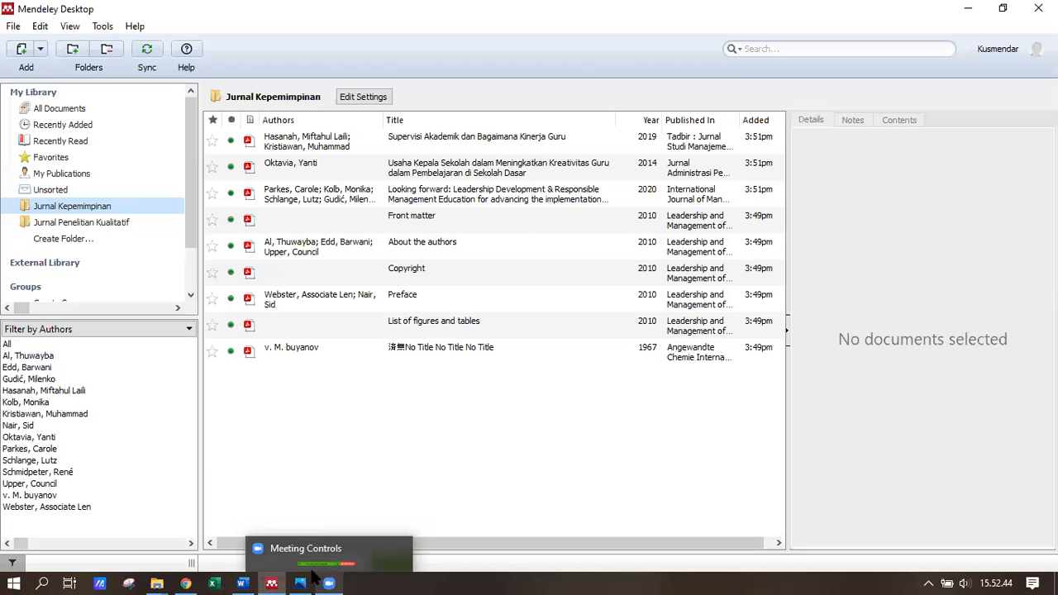
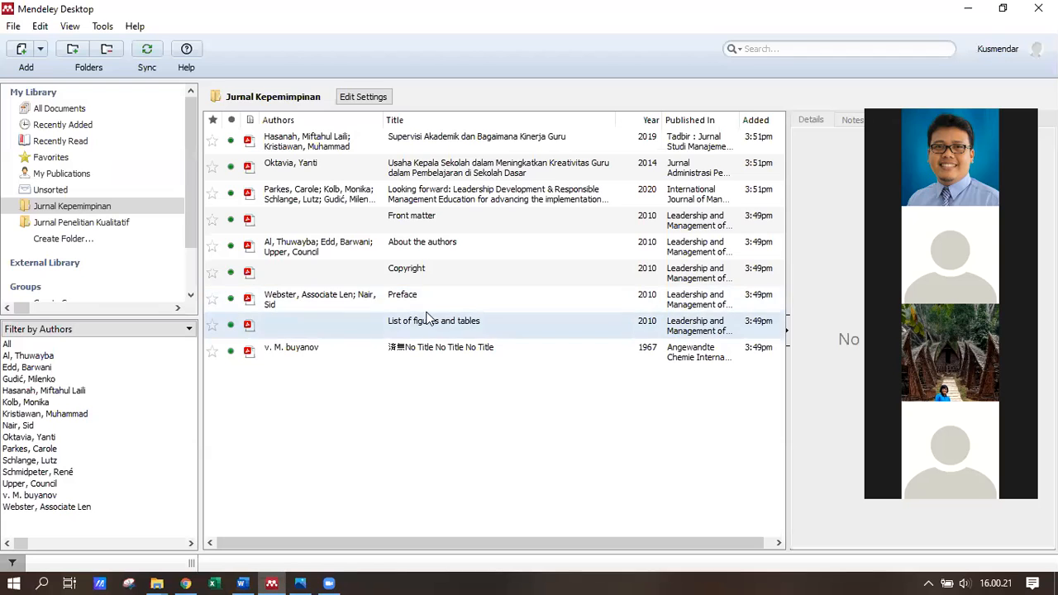
# - Select the Hasanah 'Supervisi Akademik' article in Jurnal Kepemimpinan and open its PDF
pyautogui.click(453, 147)
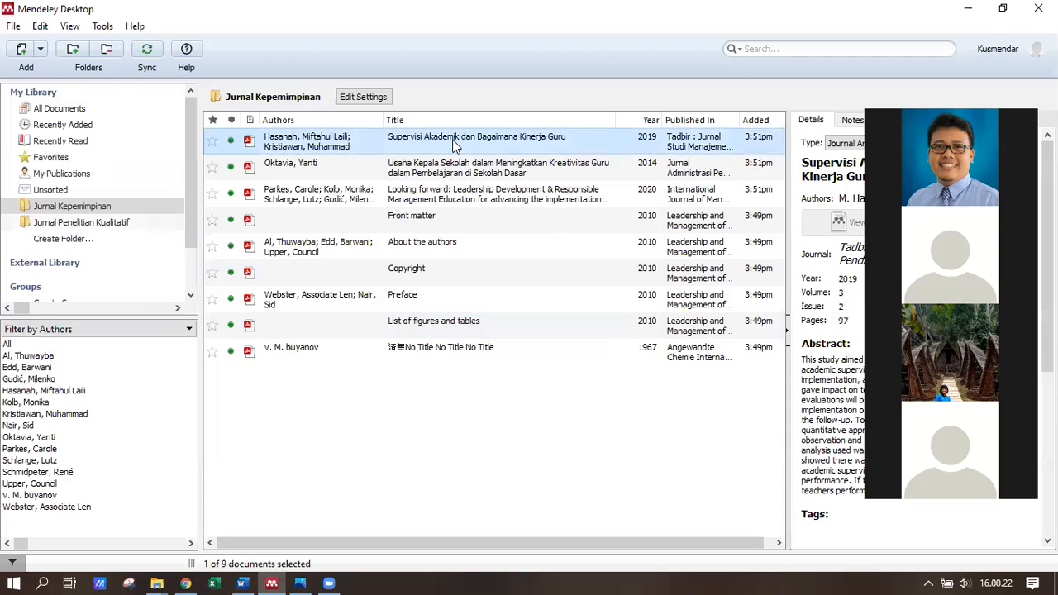
pyautogui.doubleClick(453, 143)
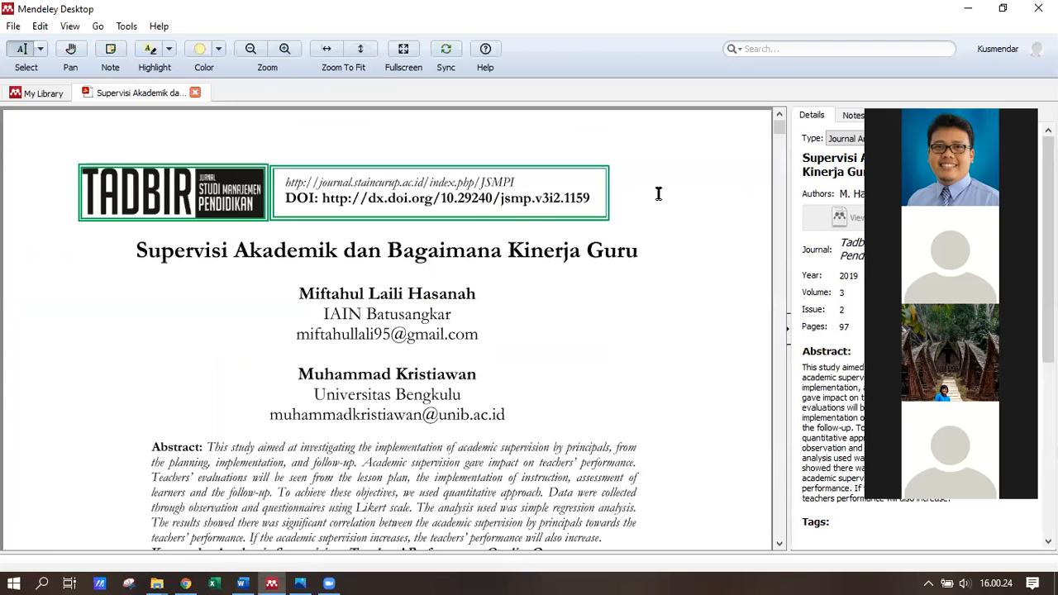
# - Scroll to the reference list on page 14 and select the Sugiyono 2013 entry
pyautogui.scroll(-5, 659, 193)
pyautogui.moveTo(780, 143); pyautogui.dragTo(789, 522)
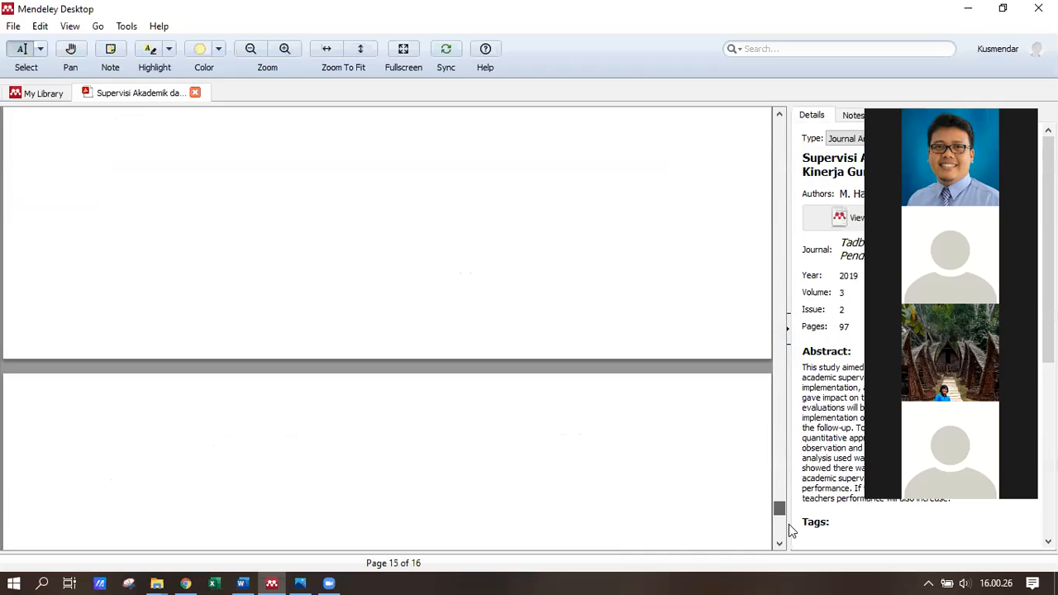
pyautogui.scroll(4, 373, 334)
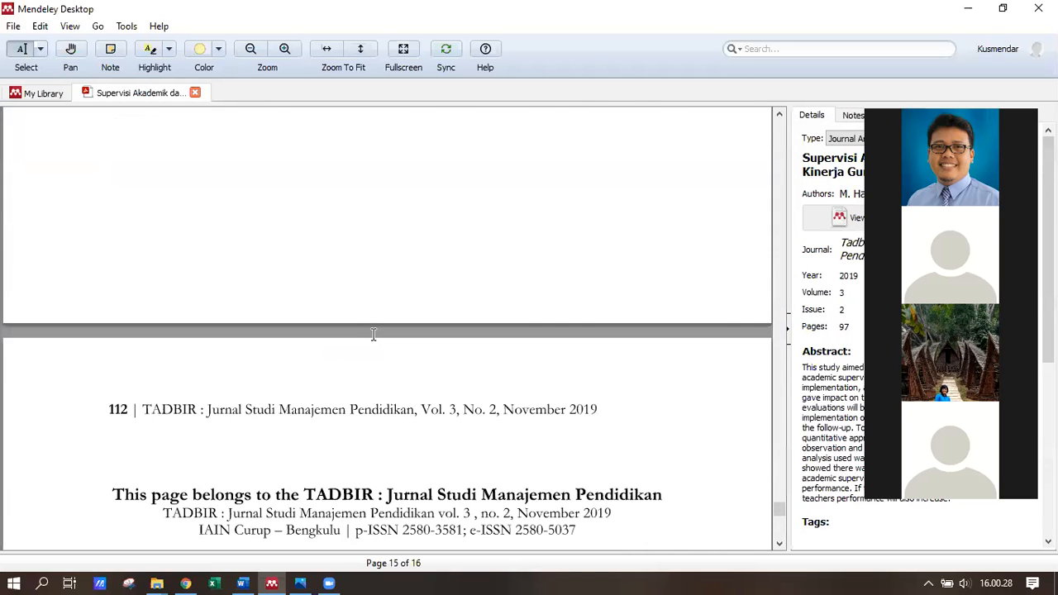
pyautogui.scroll(10, 373, 333)
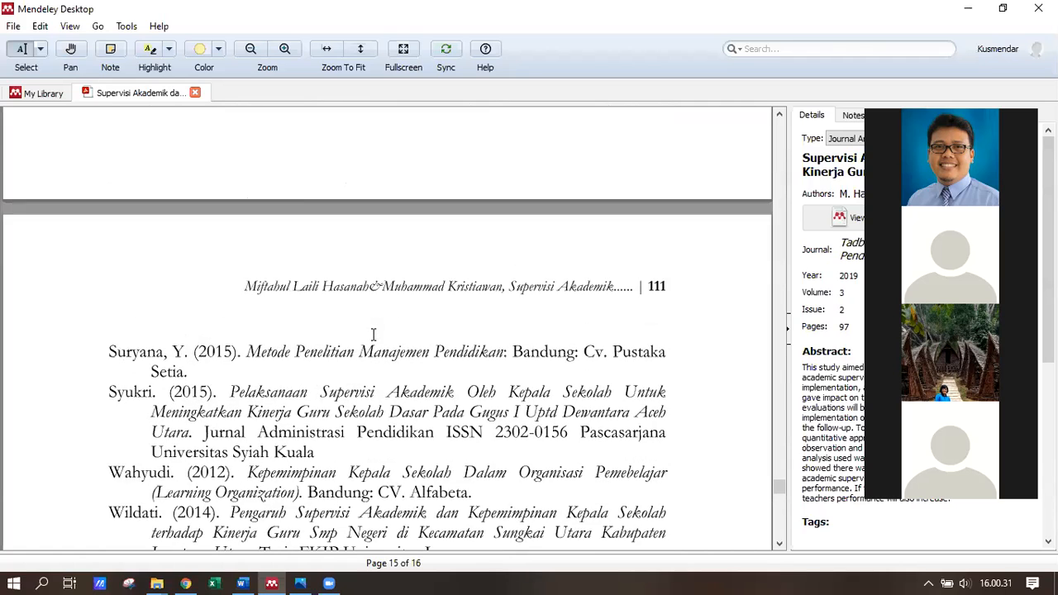
pyautogui.scroll(5, 373, 334)
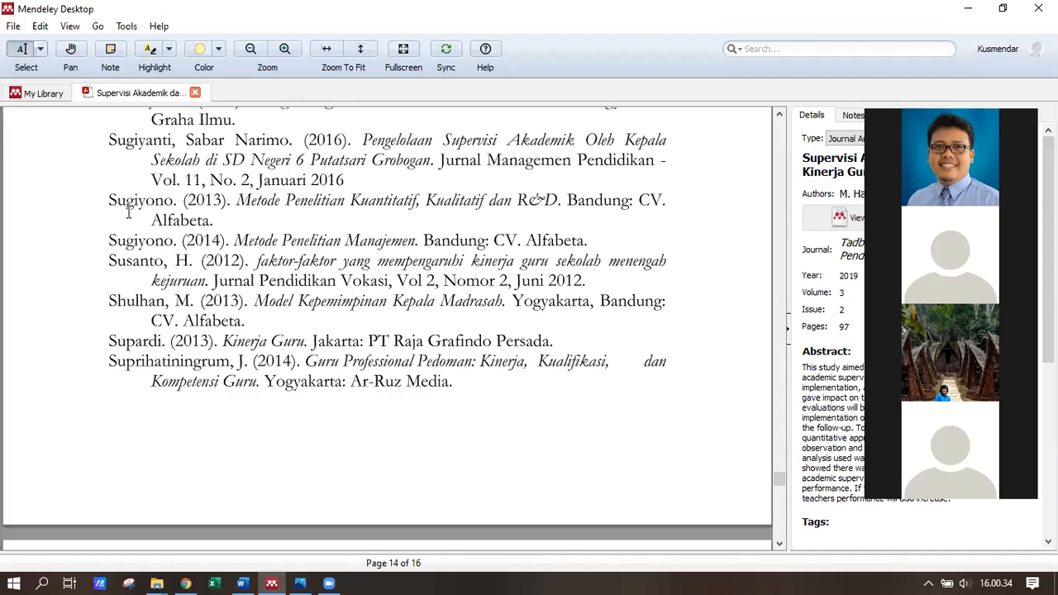
pyautogui.moveTo(110, 240); pyautogui.dragTo(517, 241)
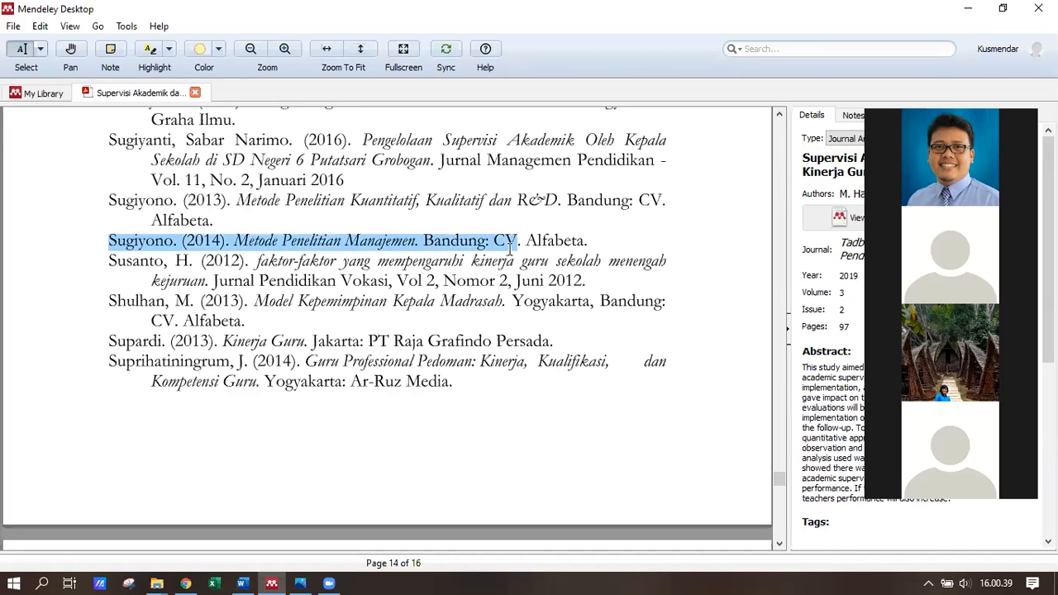
pyautogui.click(361, 219)
pyautogui.scroll(1, 291, 216)
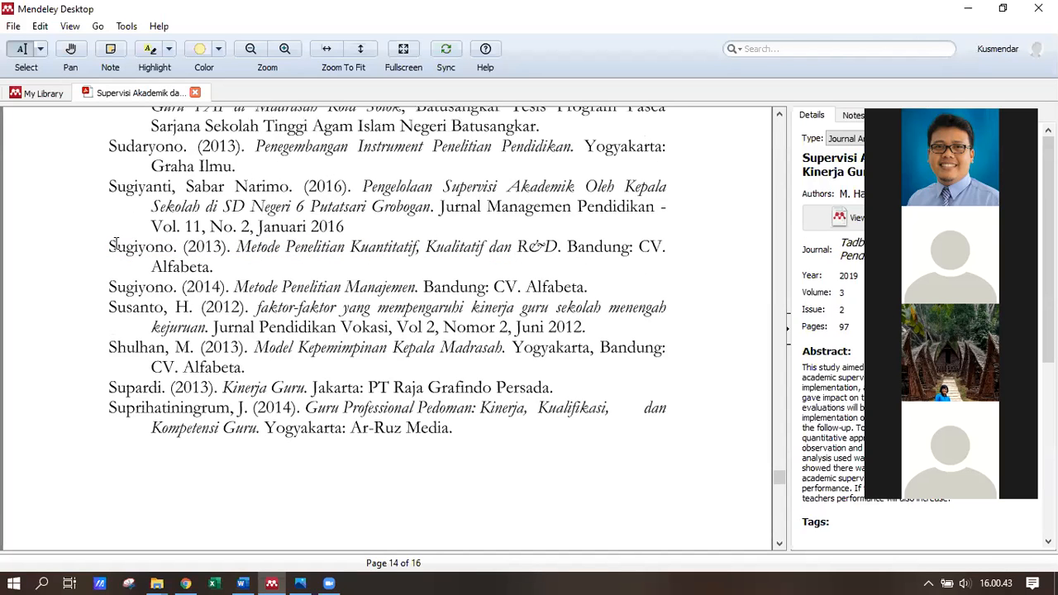
pyautogui.moveTo(109, 246)
pyautogui.mouseDown()
pyautogui.moveTo(249, 250)
pyautogui.moveTo(235, 266)
pyautogui.mouseUp()
pyautogui.click(298, 263)
pyautogui.moveTo(149, 262); pyautogui.dragTo(101, 246)
# - In Word, delete the two citations and the Cox reference, leaving only Sugiyono 2013
pyautogui.click(299, 580)
pyautogui.click(267, 501)
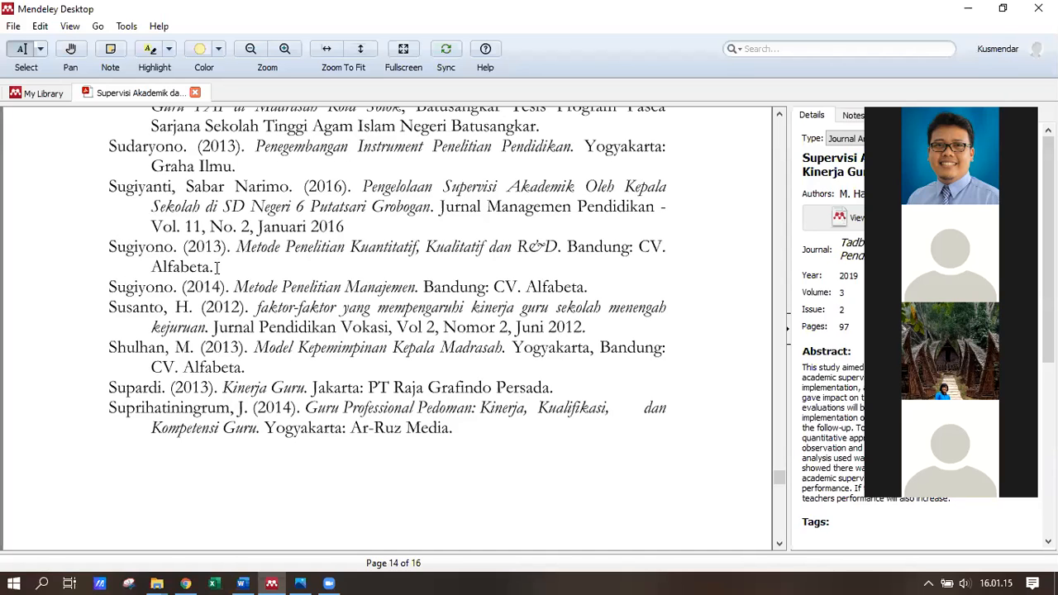
pyautogui.click(242, 584)
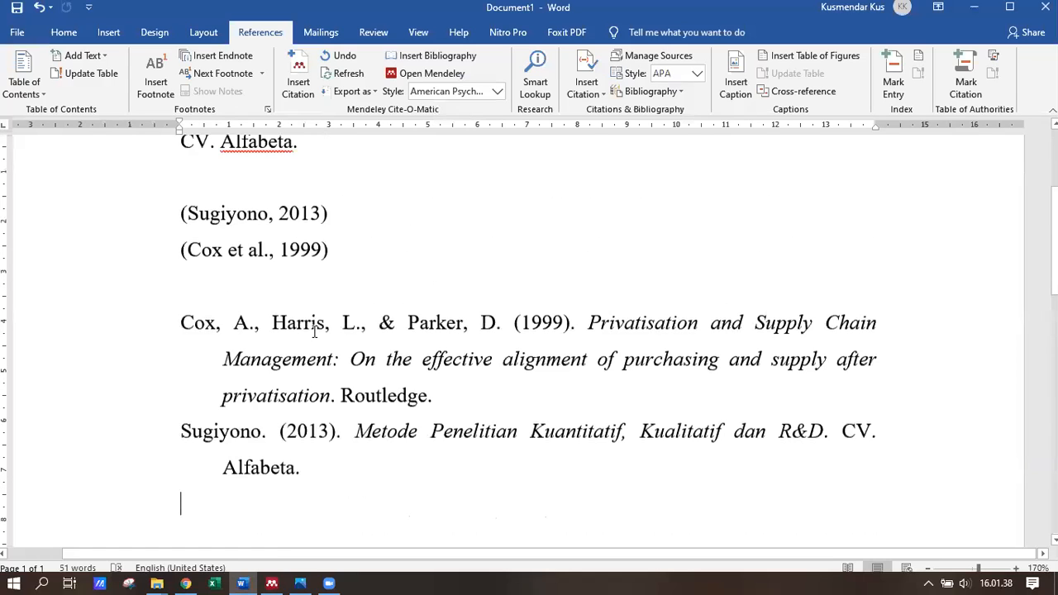
pyautogui.moveTo(303, 479); pyautogui.dragTo(167, 347)
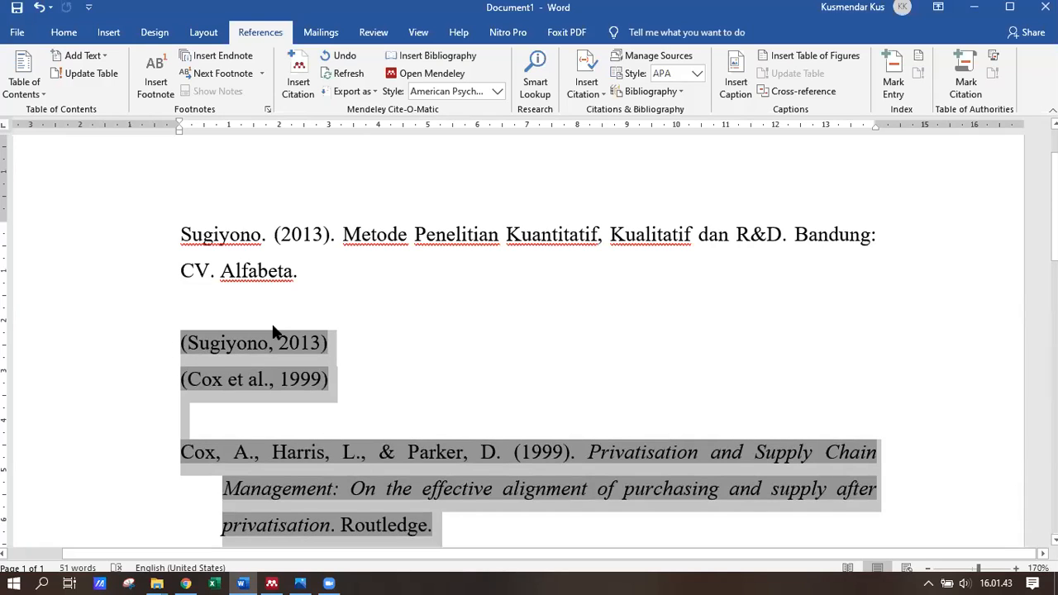
pyautogui.press('Delete')
pyautogui.click(202, 294)
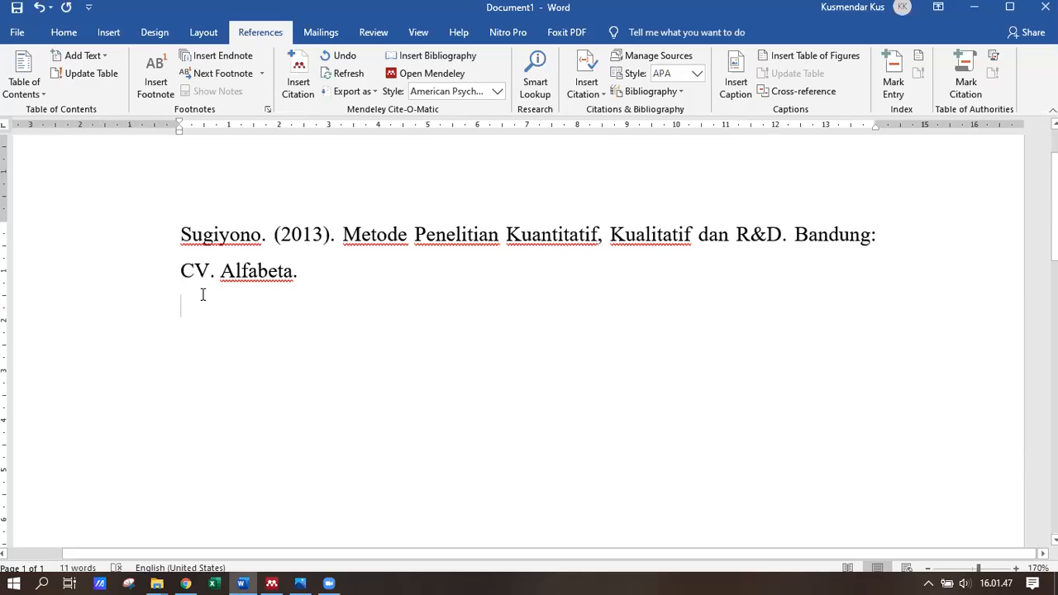
pyautogui.press('BackSpace')
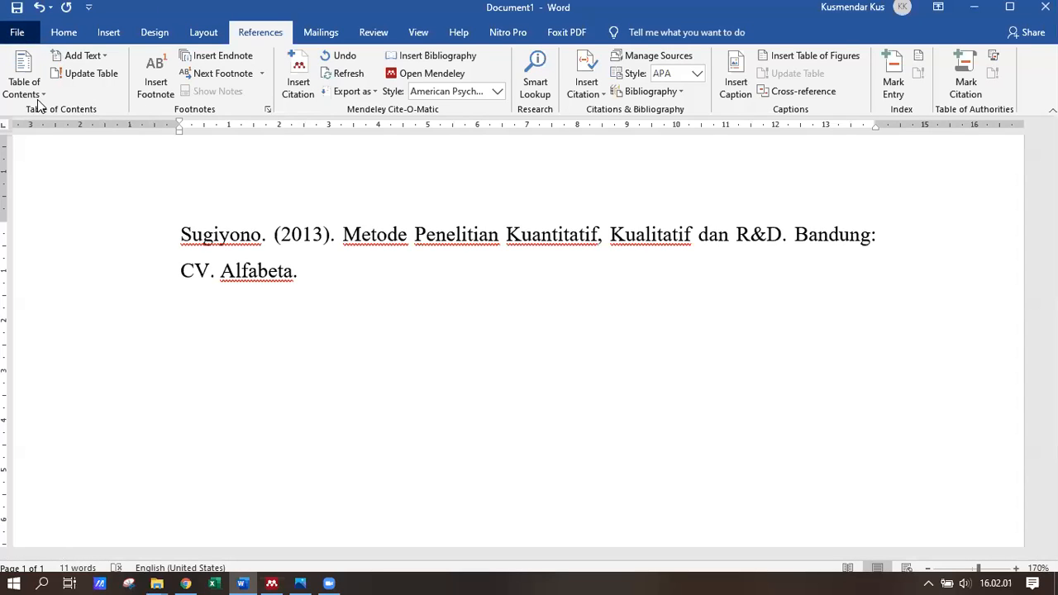
# - Save the document in Documents as a PDF named 'Sugiyono 2013.pdf'
pyautogui.click(17, 32)
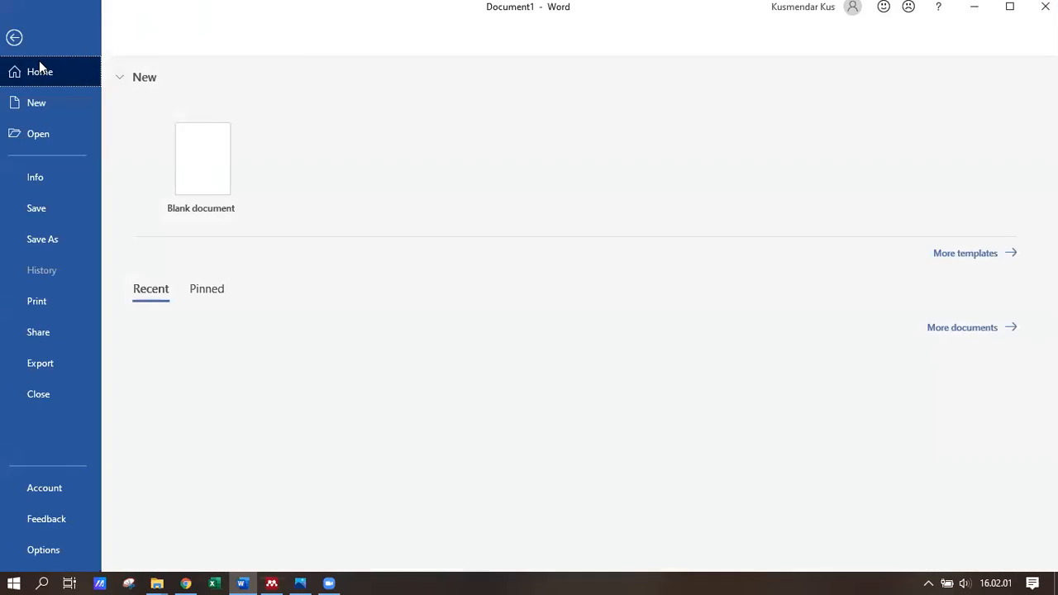
pyautogui.click(51, 239)
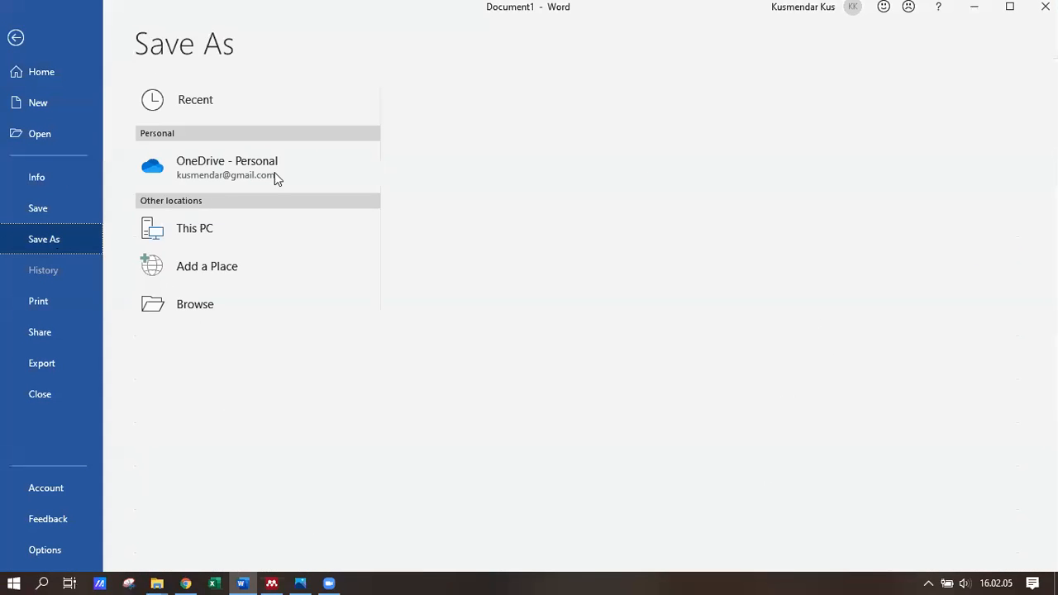
pyautogui.click(207, 229)
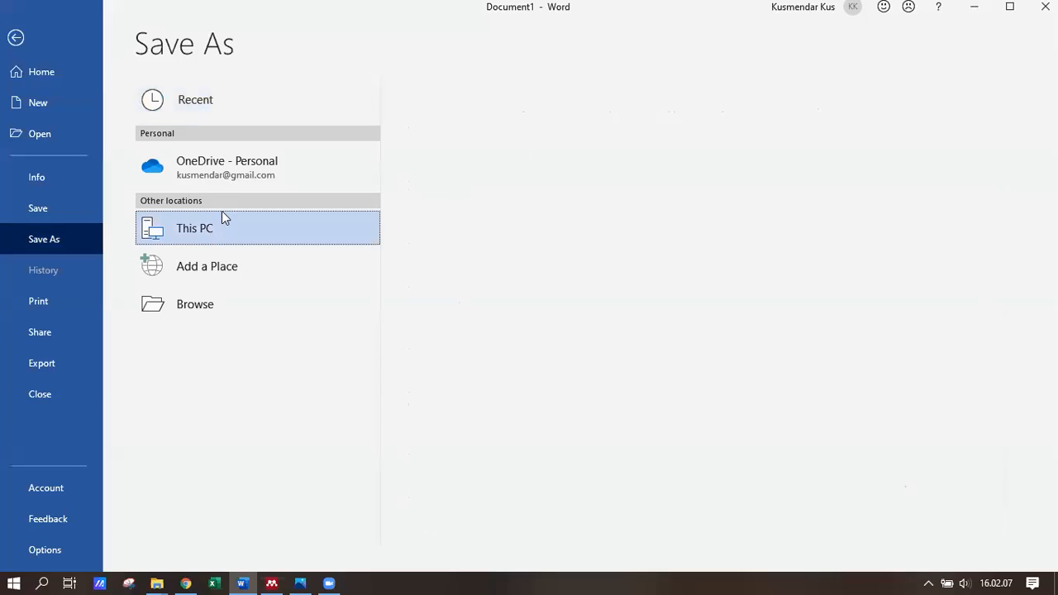
pyautogui.click(494, 226)
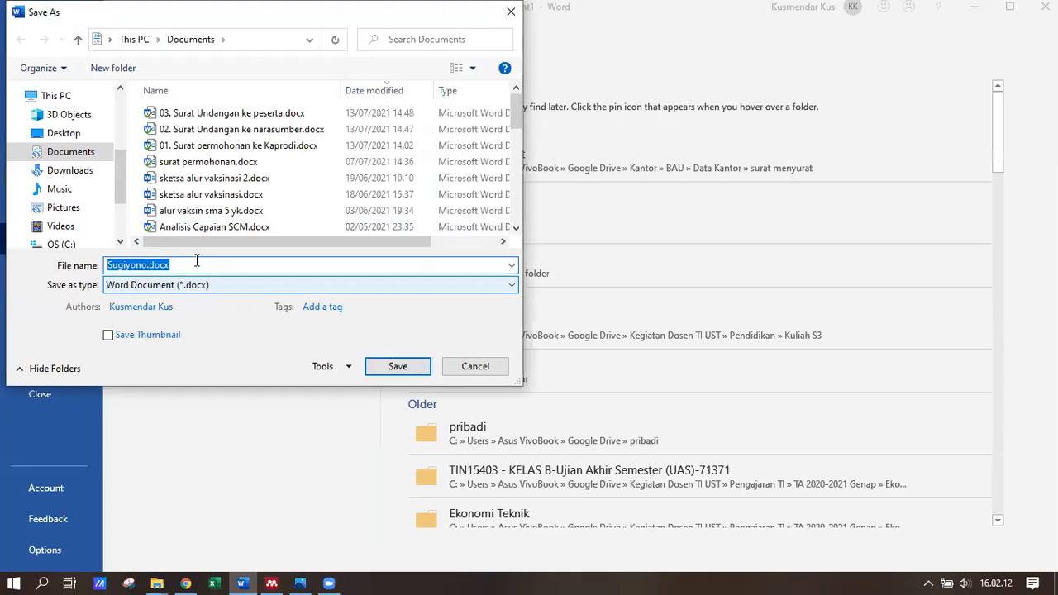
pyautogui.click(197, 261)
pyautogui.click(216, 285)
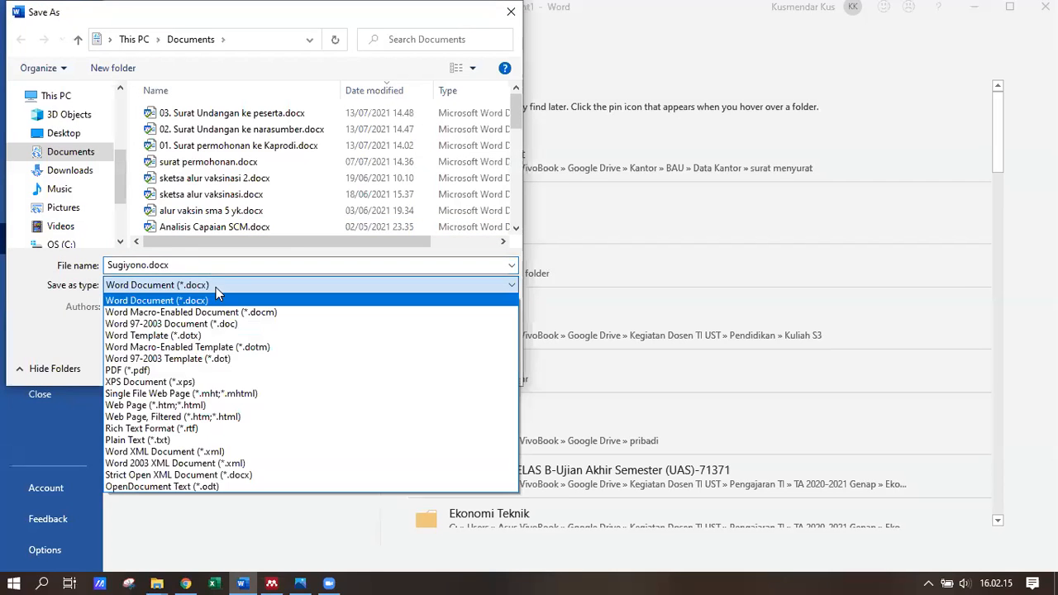
pyautogui.click(174, 366)
pyautogui.click(154, 265)
pyautogui.click(148, 265)
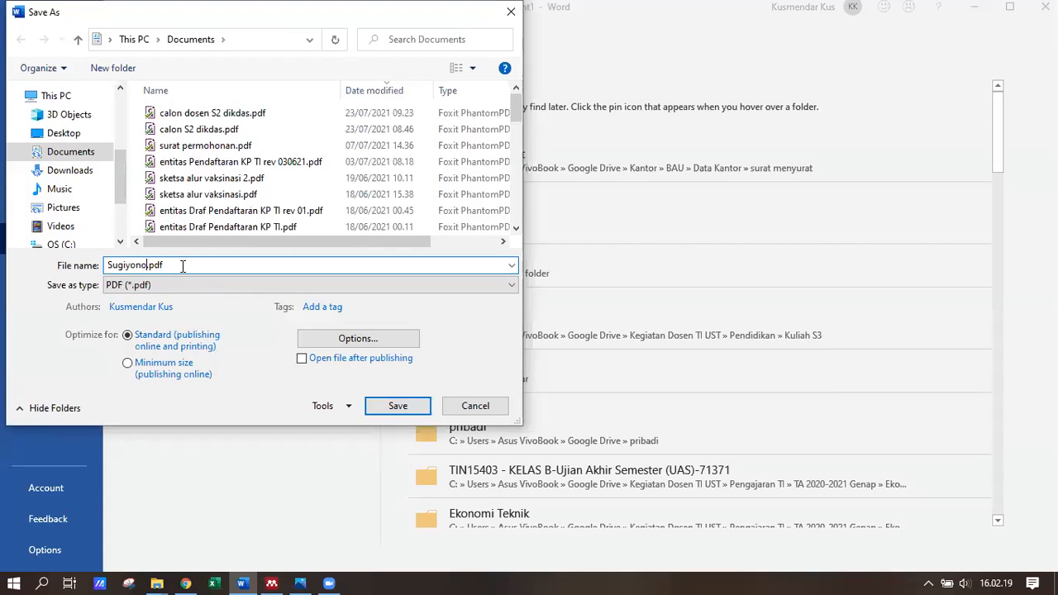
pyautogui.write('2013')
pyautogui.click(397, 406)
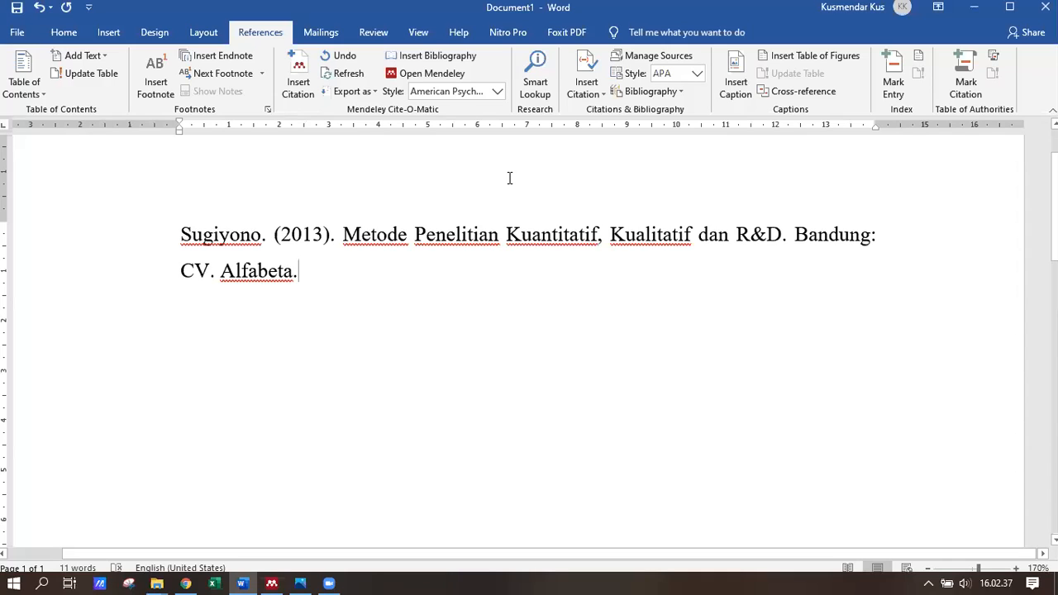
# - Set Word's Mendeley citation style to APA 7th edition, then return to Mendeley Desktop
pyautogui.moveTo(190, 230); pyautogui.dragTo(335, 277)
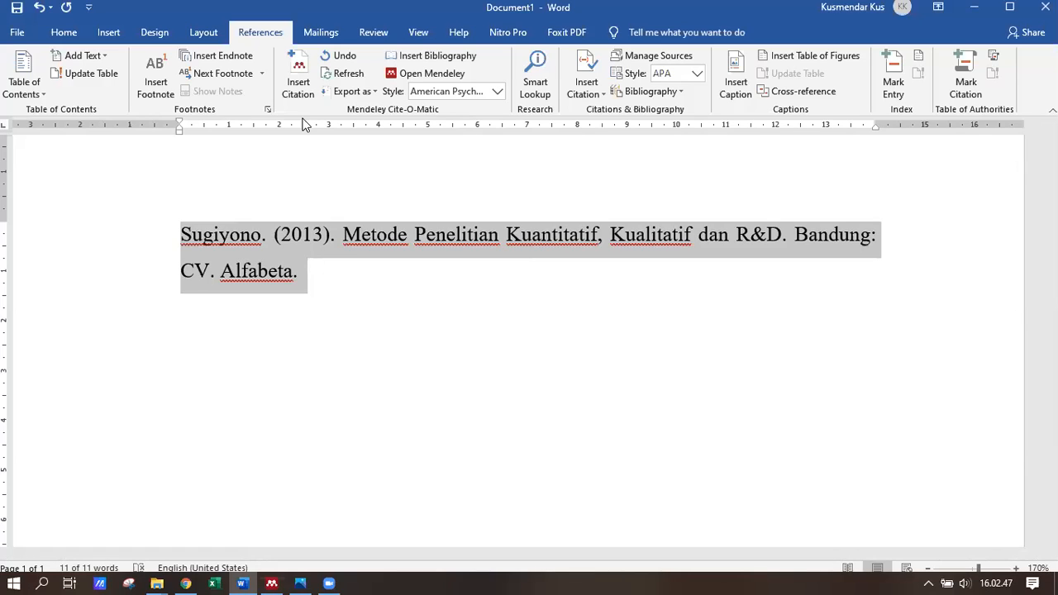
pyautogui.click(331, 264)
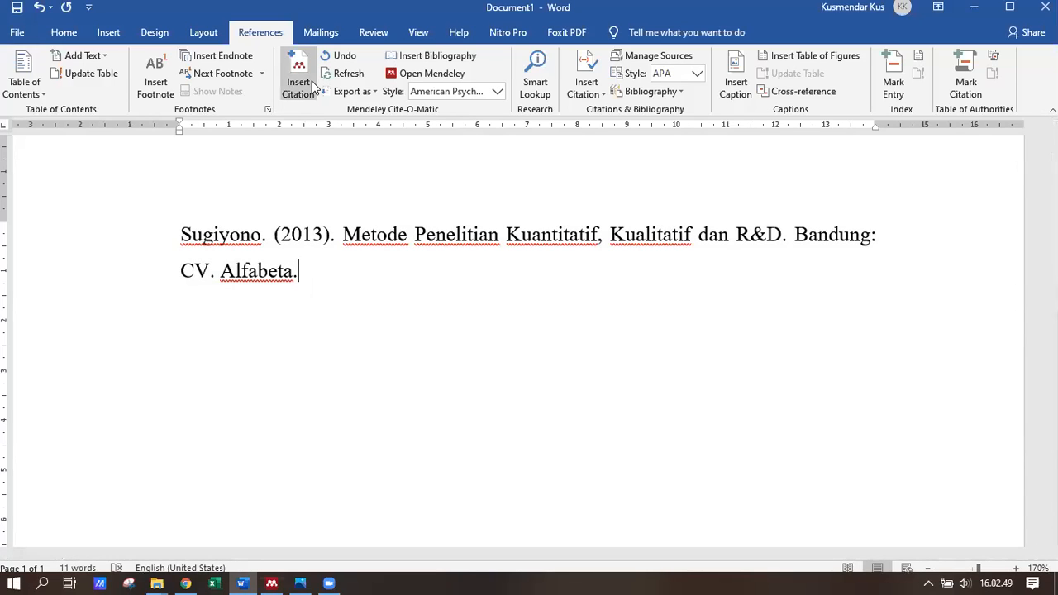
pyautogui.click(407, 74)
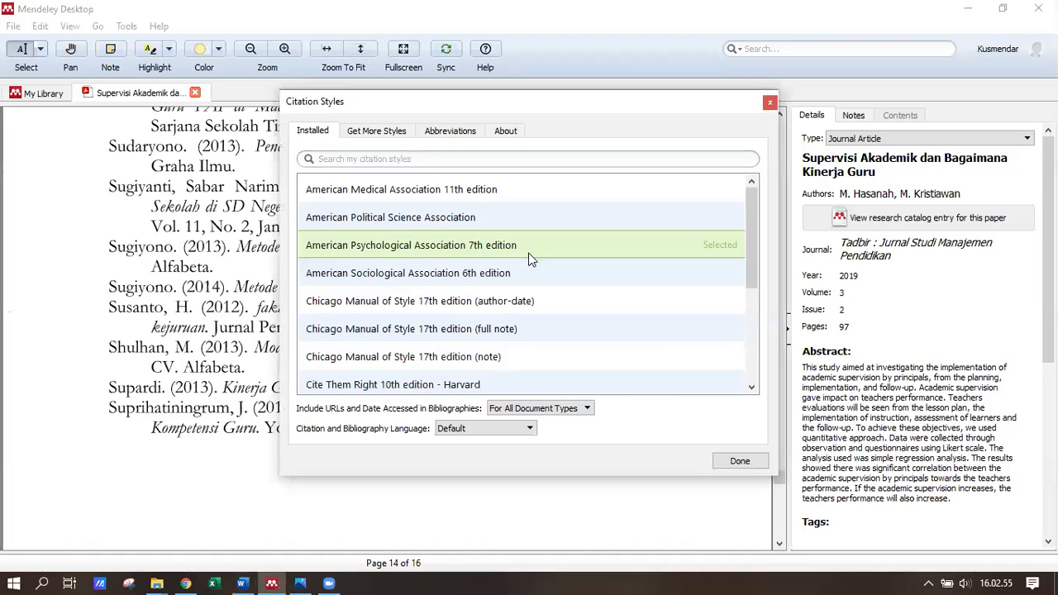
pyautogui.click(527, 253)
pyautogui.click(746, 461)
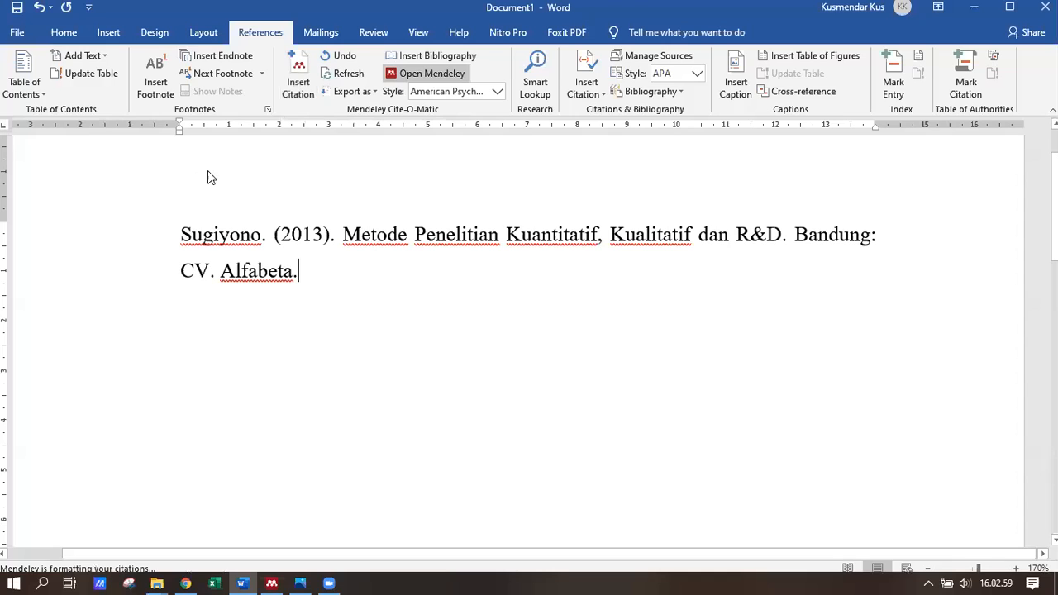
pyautogui.click(273, 576)
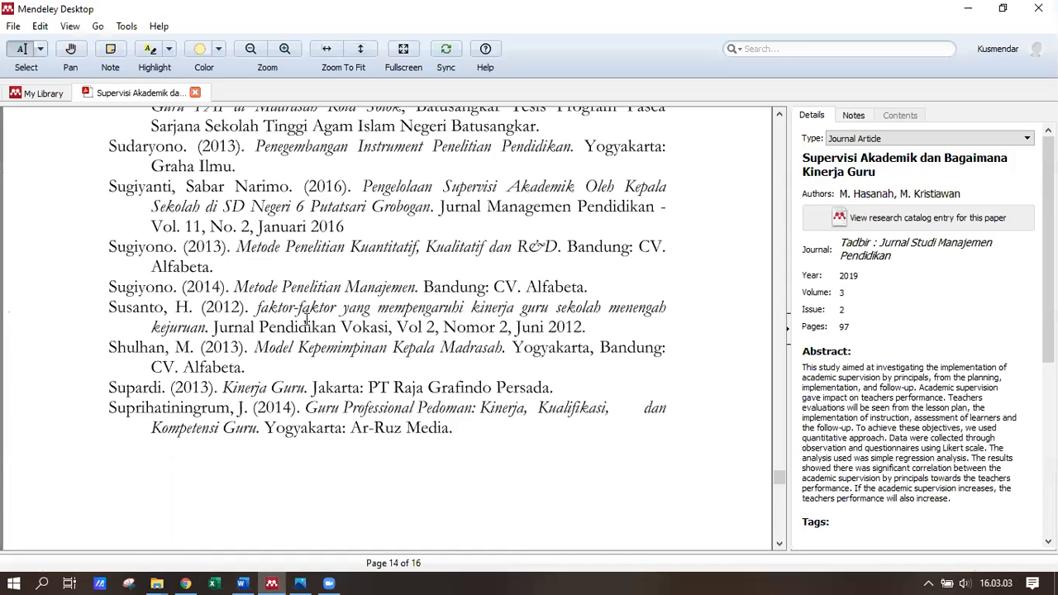
# - Close the PDF, show Jurnal Penelitian Kualitatif, and keep APA 7th edition as Word's citation style
pyautogui.click(194, 94)
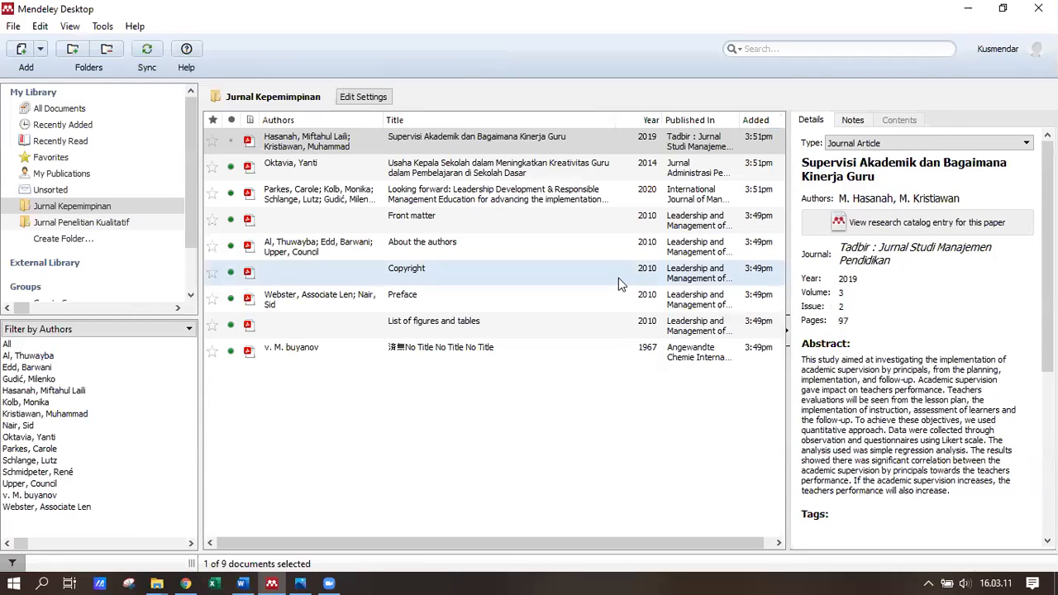
pyautogui.click(137, 226)
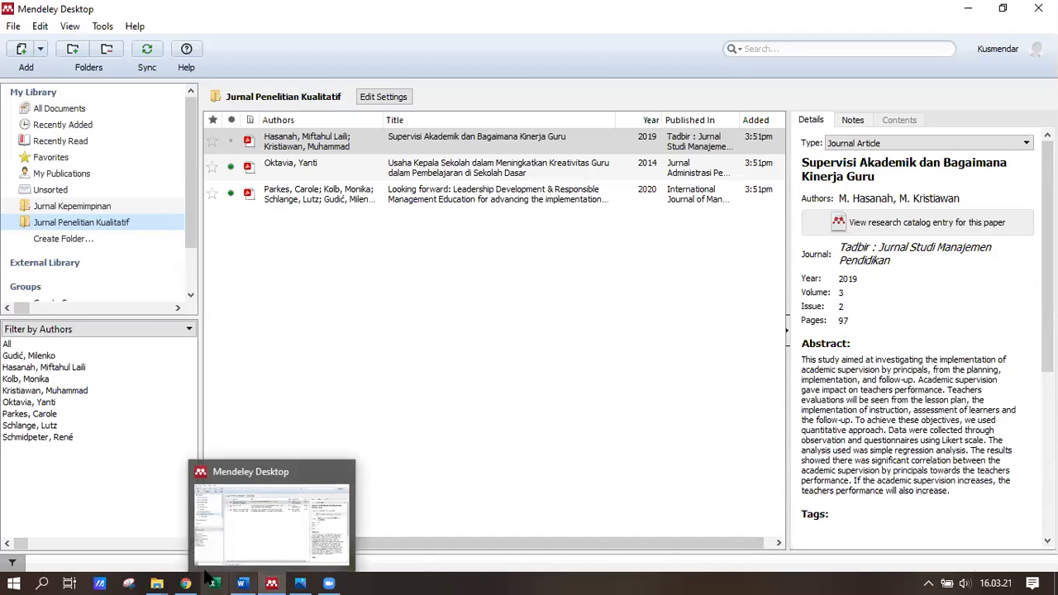
pyautogui.click(244, 575)
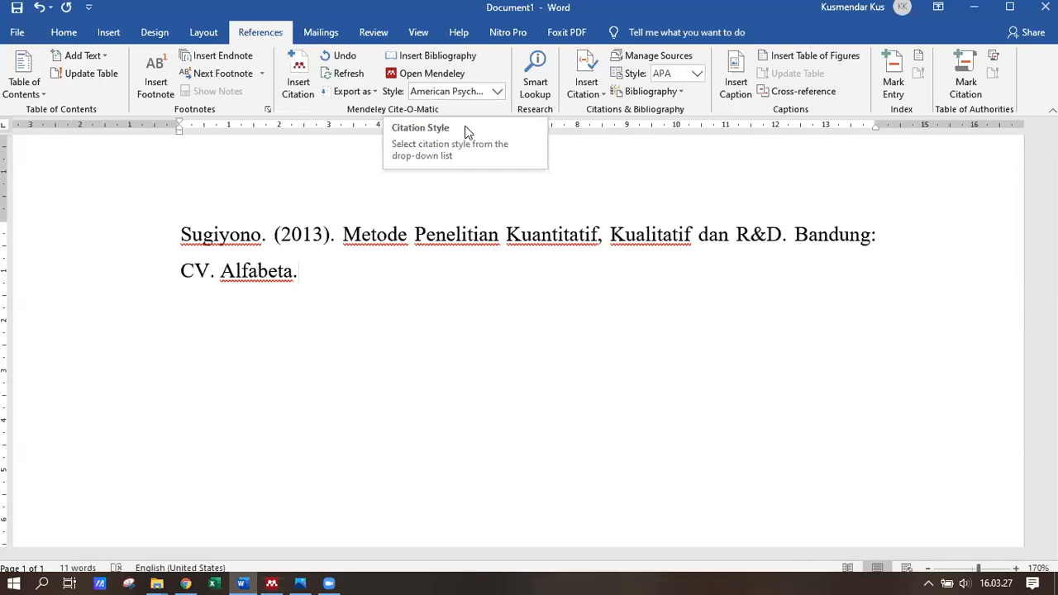
pyautogui.click(496, 92)
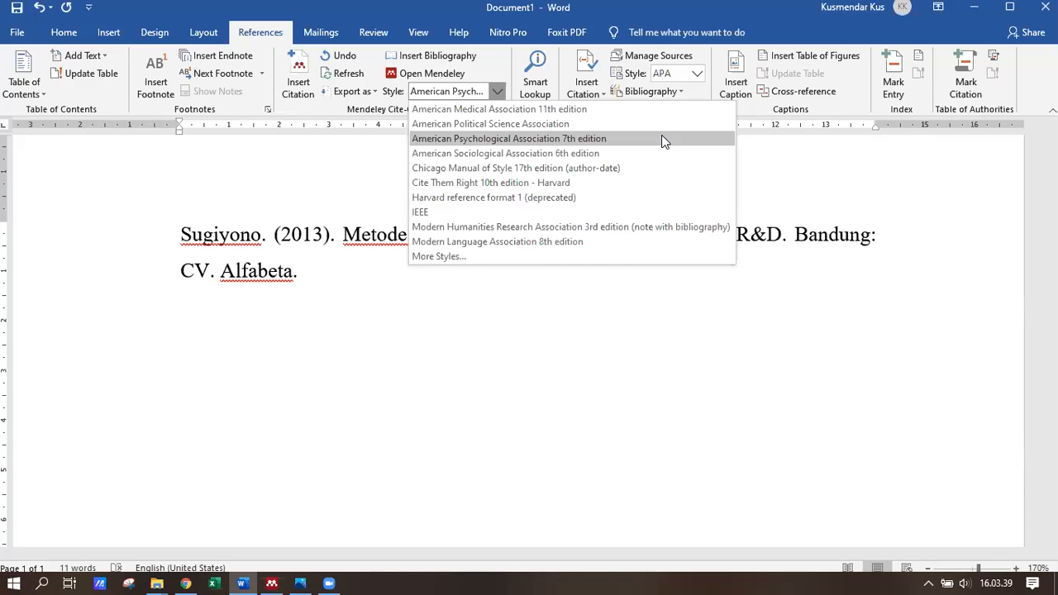
pyautogui.click(532, 139)
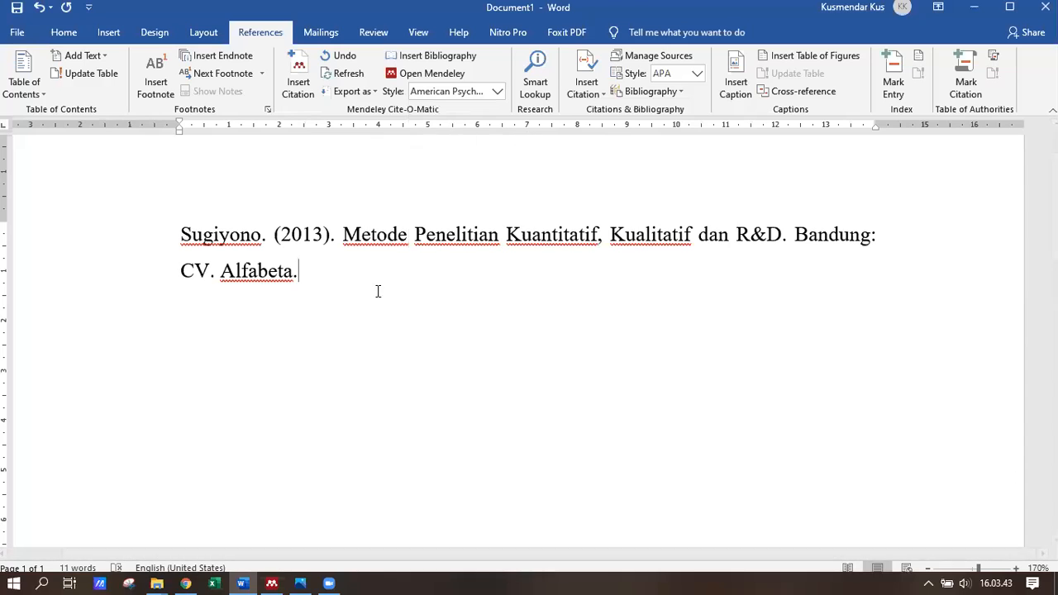
pyautogui.click(271, 583)
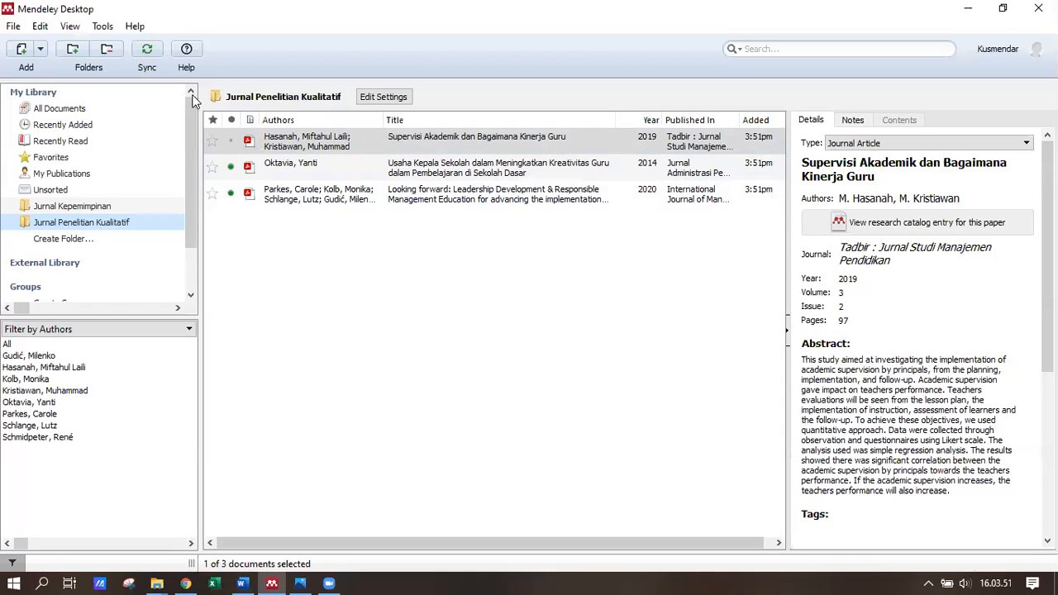
pyautogui.click(23, 51)
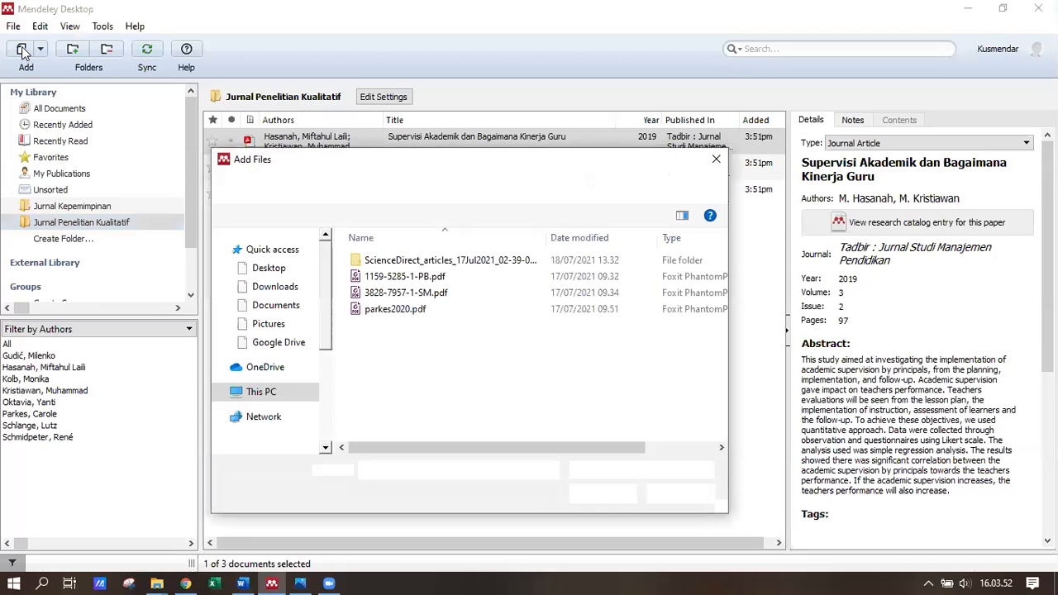
# - Import Sugiyono 2013.pdf from Documents into Jurnal Penelitian Kualitatif, then go back to Word
pyautogui.click(299, 302)
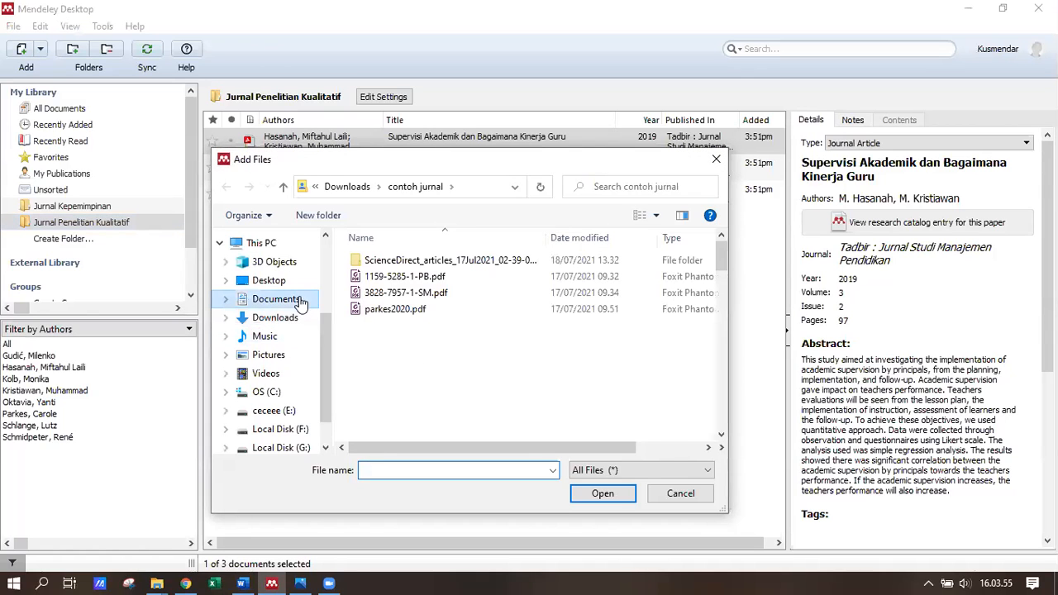
pyautogui.click(420, 262)
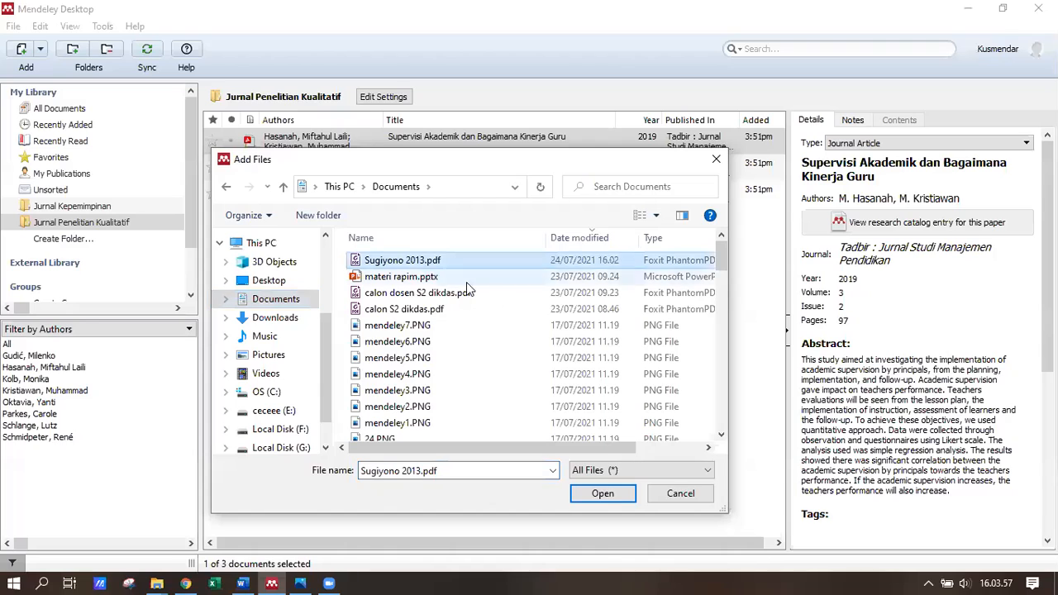
pyautogui.click(625, 495)
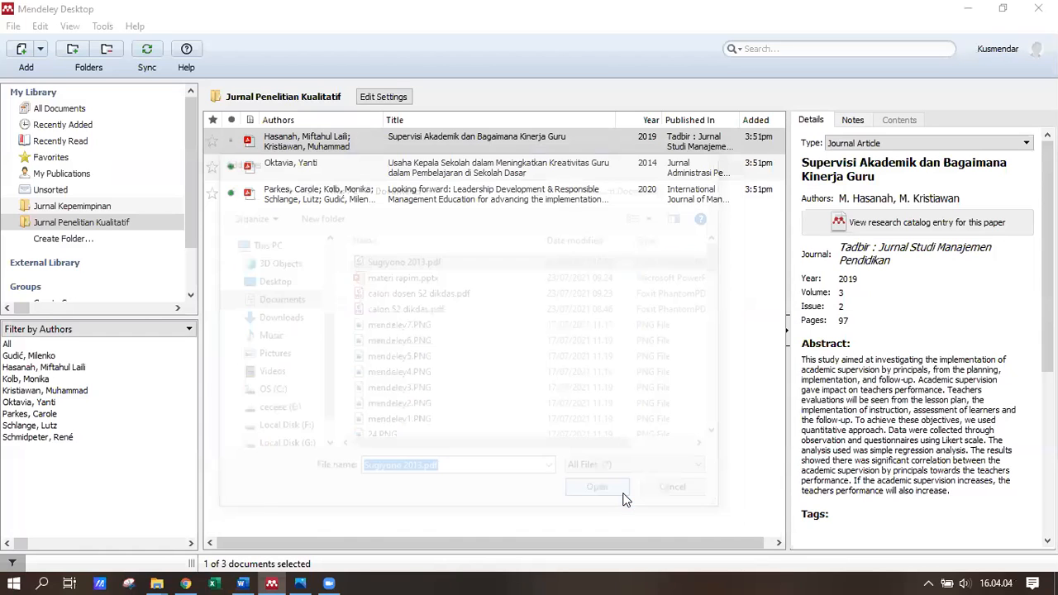
pyautogui.click(471, 224)
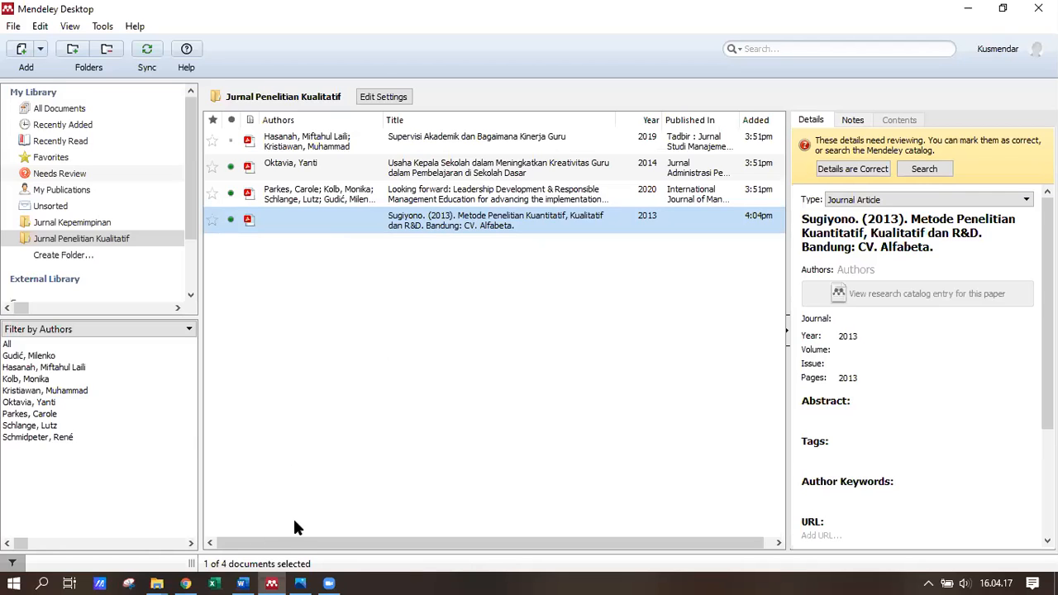
pyautogui.click(242, 584)
pyautogui.click(366, 260)
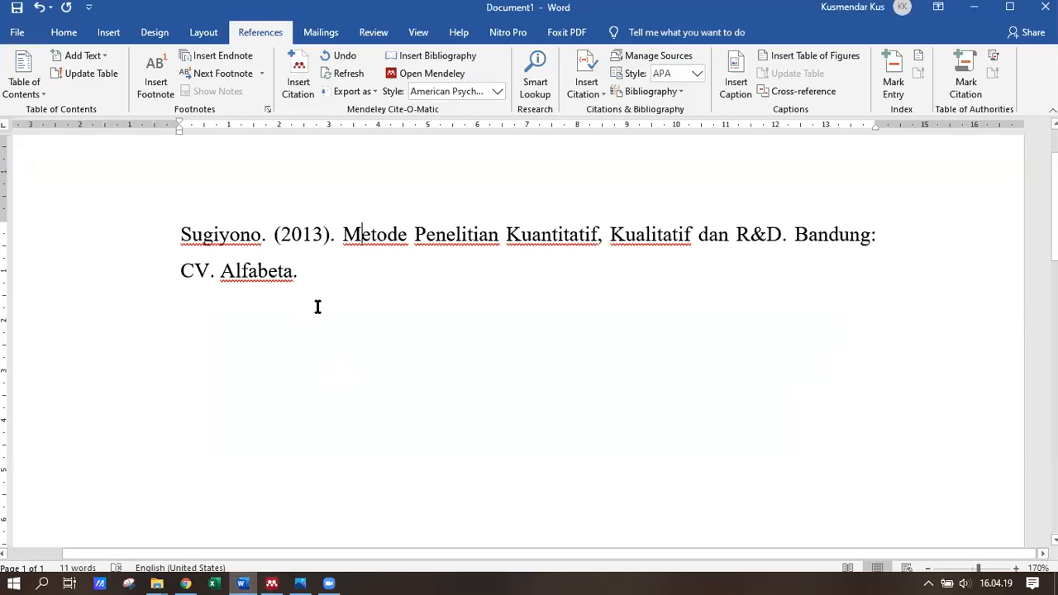
# - Below the reference, insert a Mendeley citation of Sugiyono 2013 found by searching 'sugi'
pyautogui.press('Return')
pyautogui.press('Return')
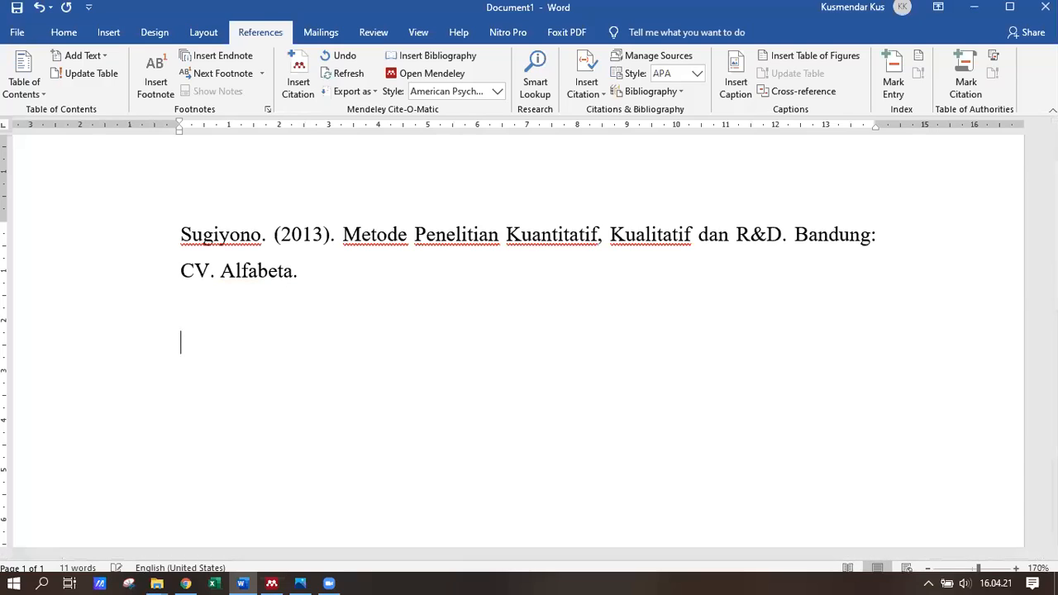
pyautogui.click(298, 76)
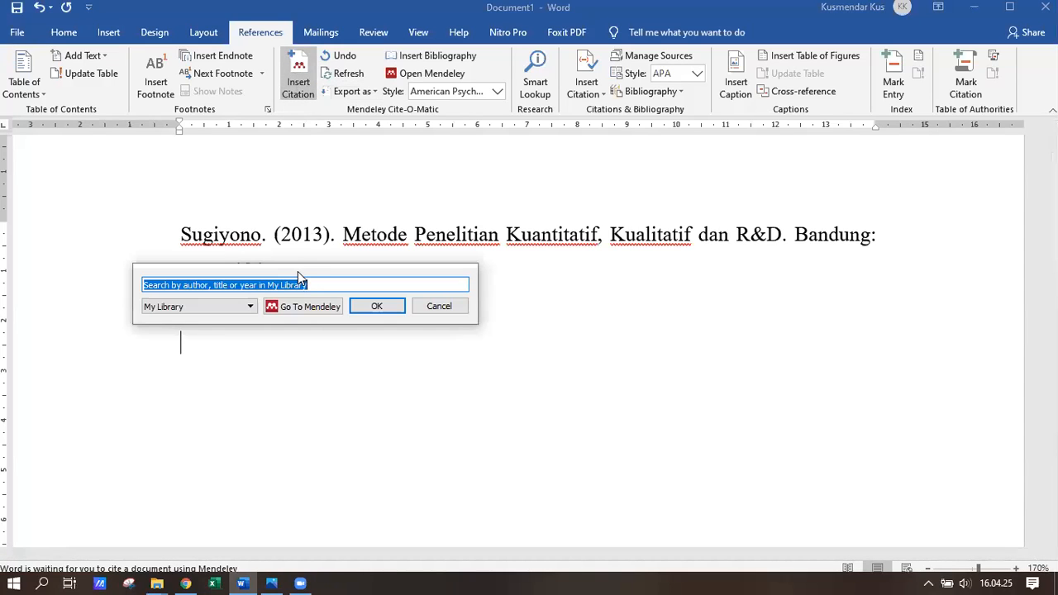
pyautogui.write('sugi')
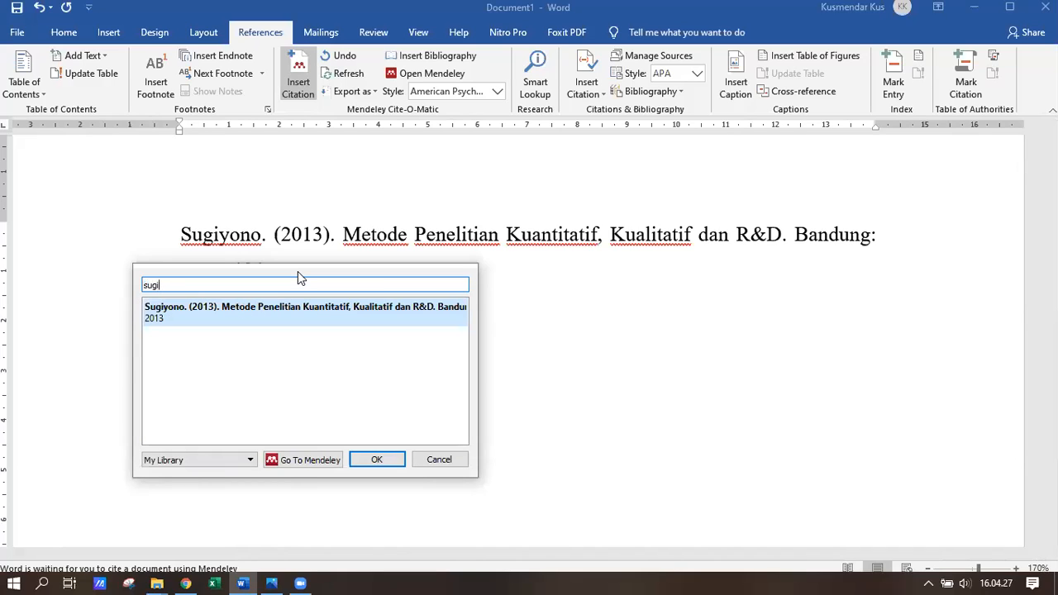
pyautogui.click(304, 324)
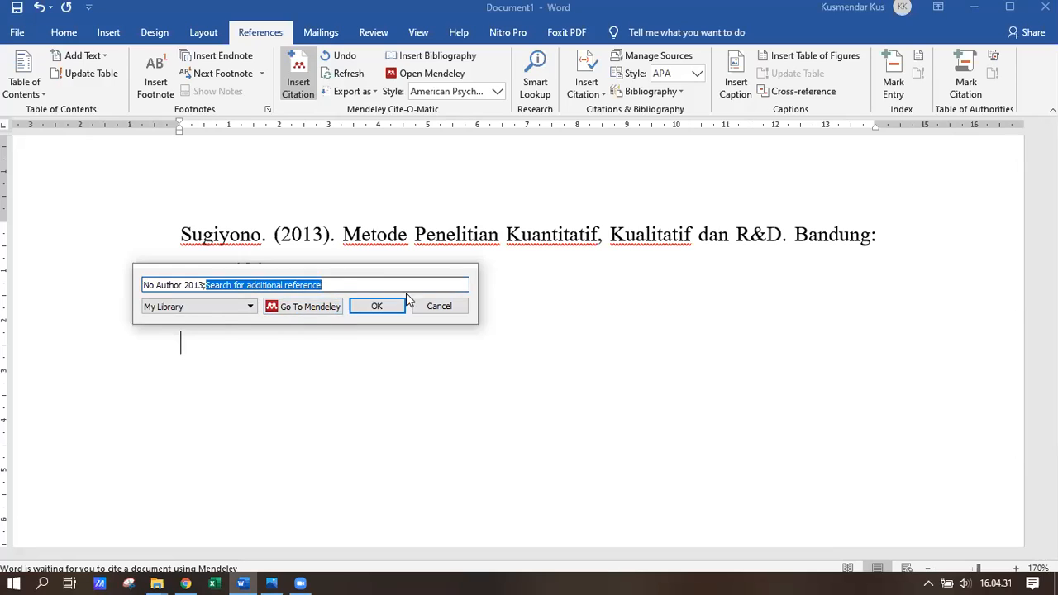
pyautogui.click(387, 307)
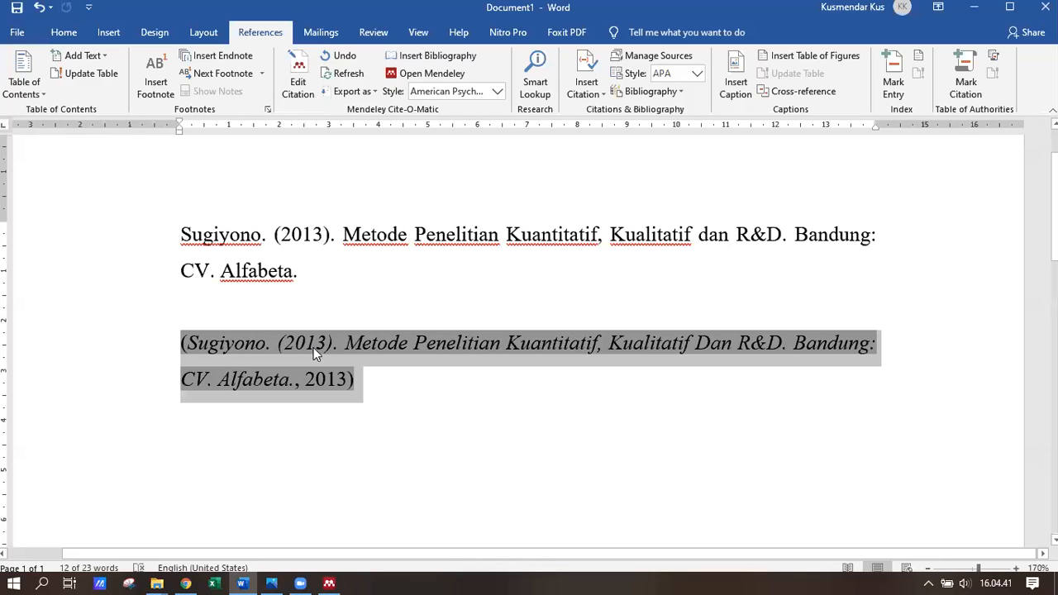
pyautogui.click(379, 395)
pyautogui.press('Return')
pyautogui.press('Return')
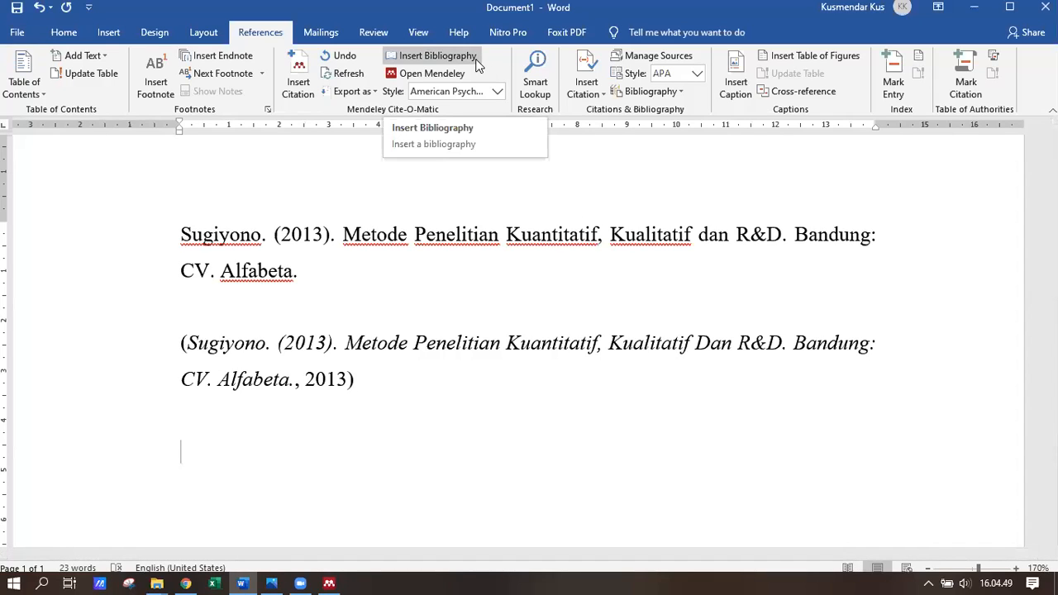
# - Type the heading 'Daftar Pustaka' and insert a Mendeley bibliography beneath it
pyautogui.write('Daftar Pustaka')
pyautogui.press('Return')
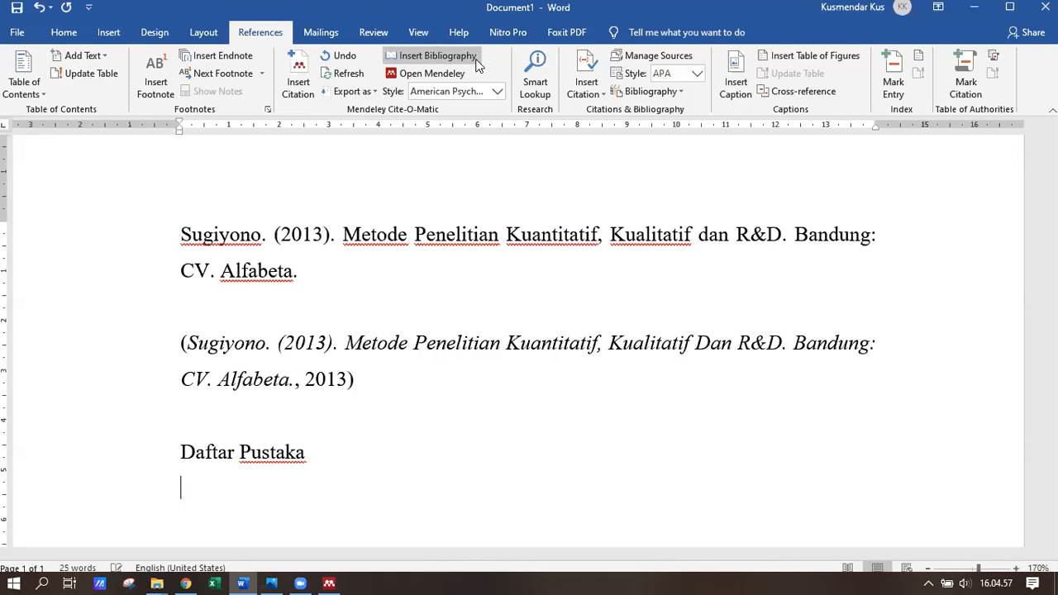
pyautogui.click(467, 66)
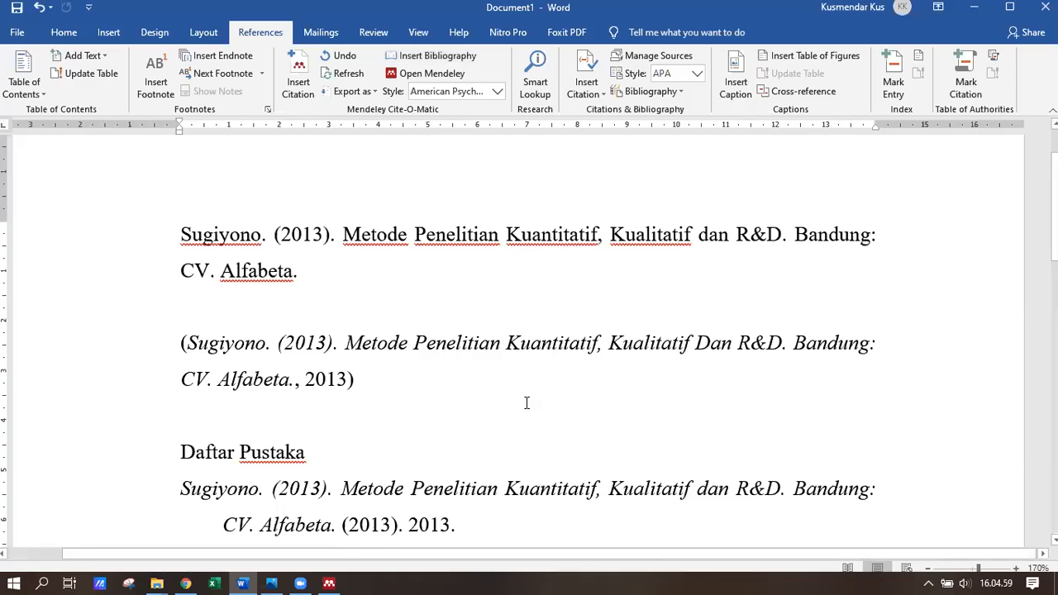
pyautogui.moveTo(458, 527); pyautogui.dragTo(181, 496)
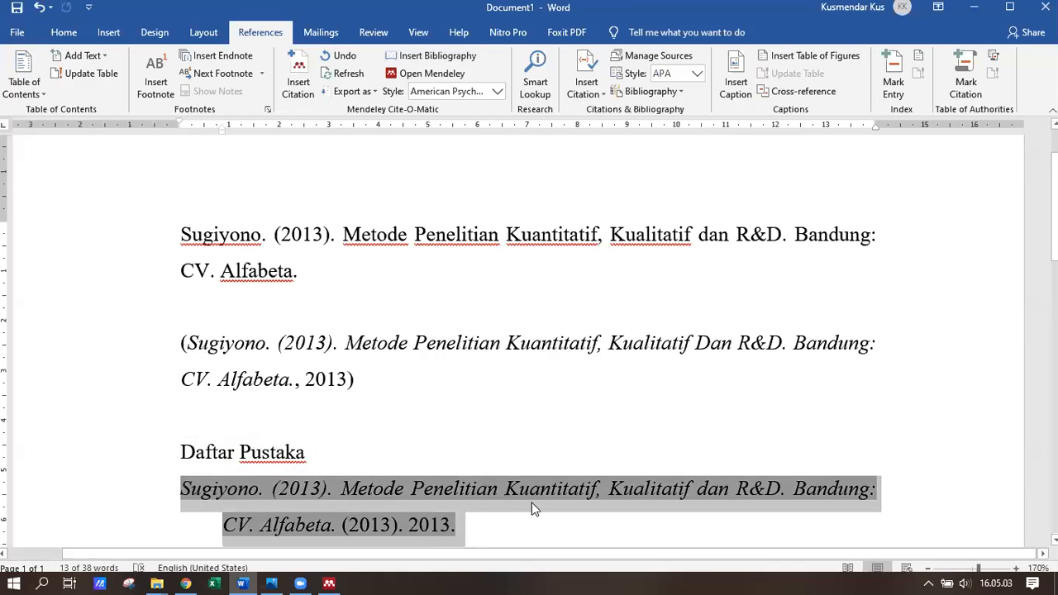
pyautogui.scroll(-2, 535, 505)
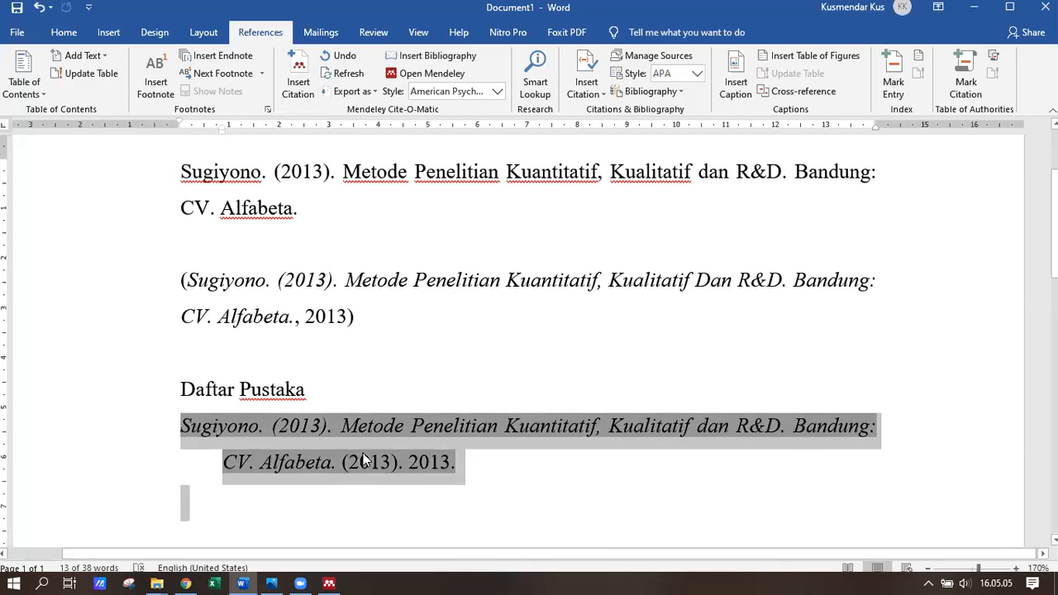
pyautogui.click(419, 337)
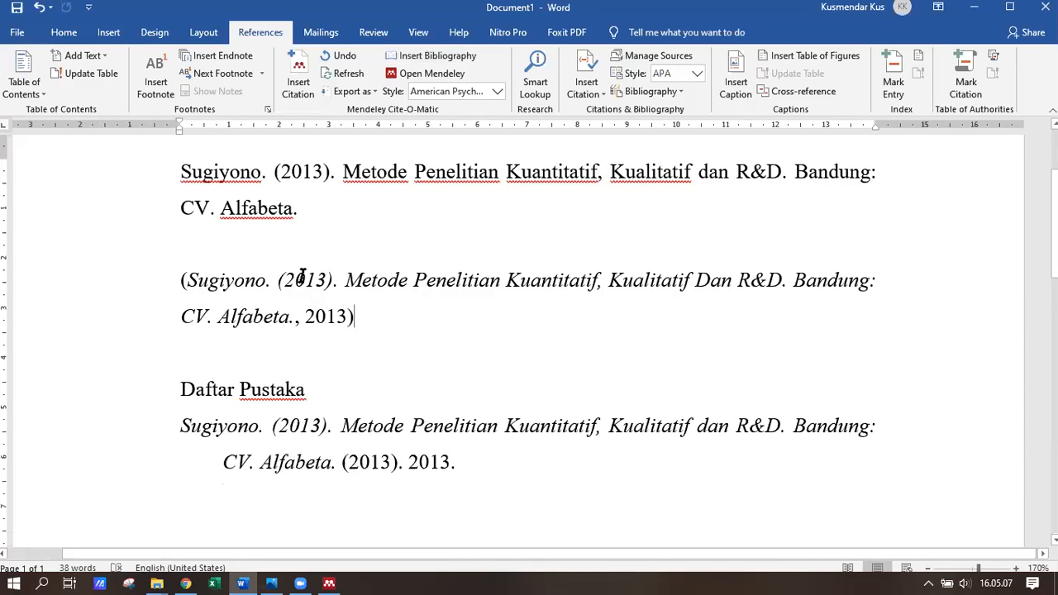
pyautogui.click(333, 581)
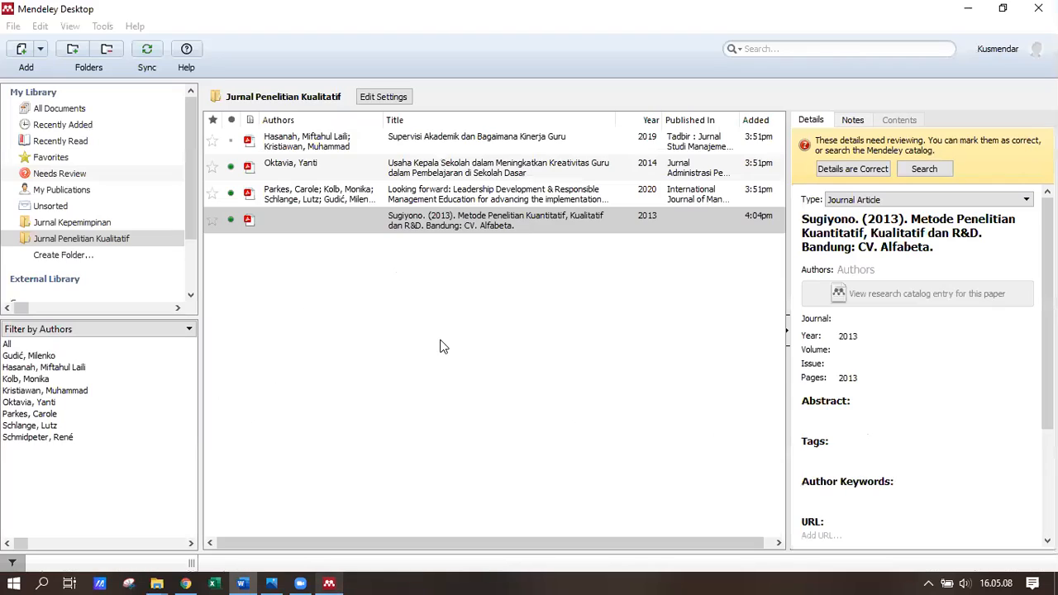
# - Mark the Sugiyono 2013 entry's details as correct and change its type to Book
pyautogui.click(522, 216)
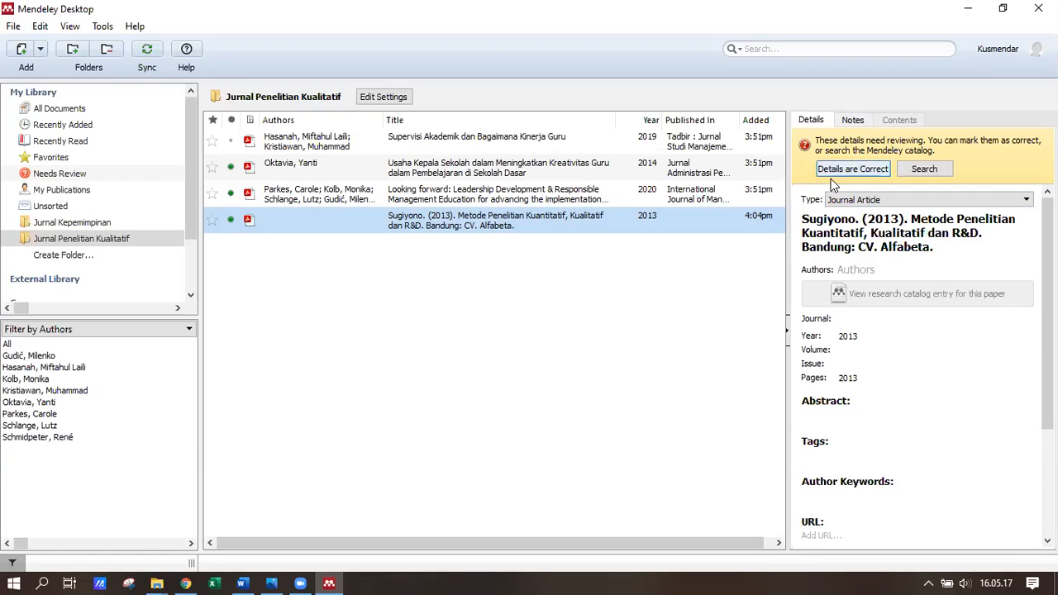
pyautogui.click(854, 168)
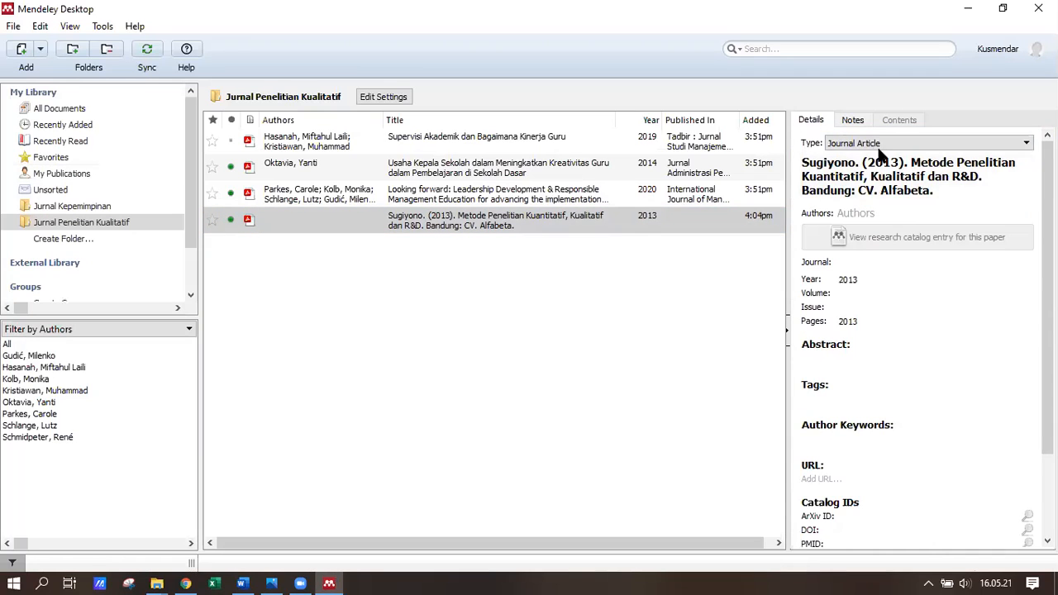
pyautogui.click(884, 144)
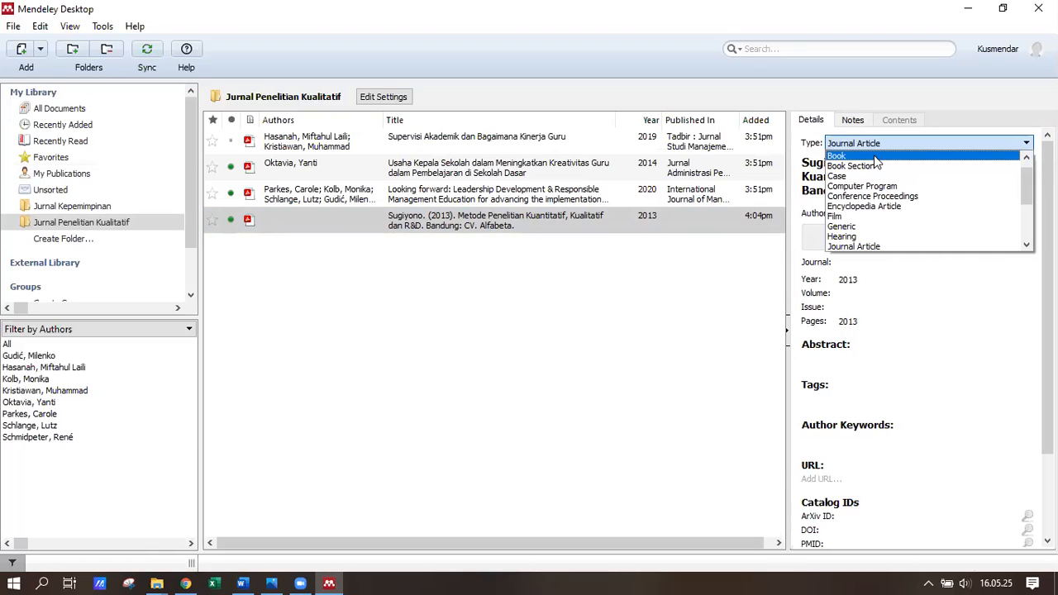
pyautogui.click(876, 157)
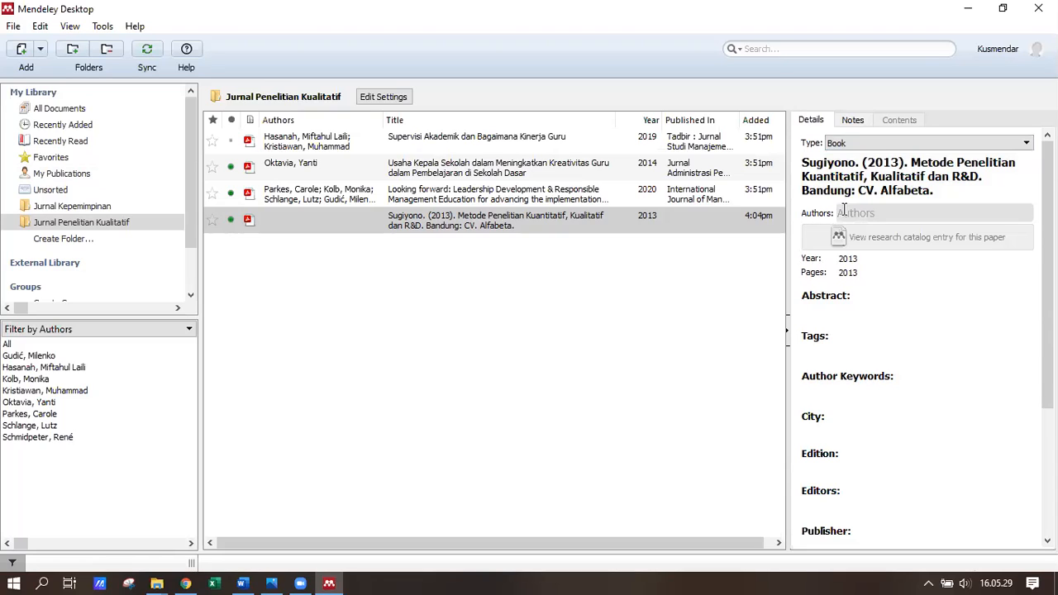
# - Set the entry's author to Sugiyono and delete the wrong pages value
pyautogui.click(877, 219)
pyautogui.write('Sugiyono')
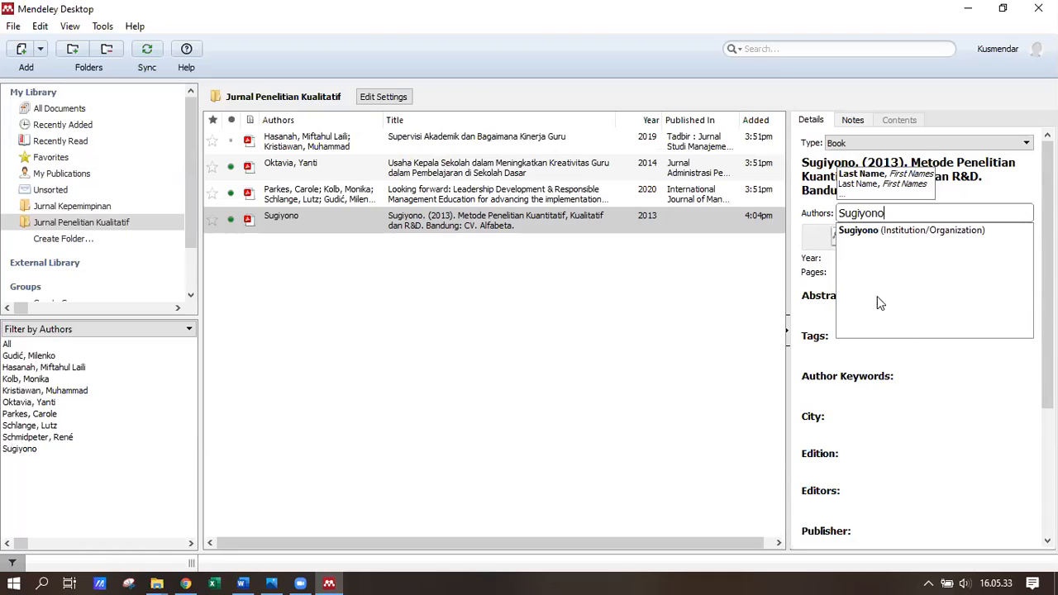
pyautogui.click(1046, 188)
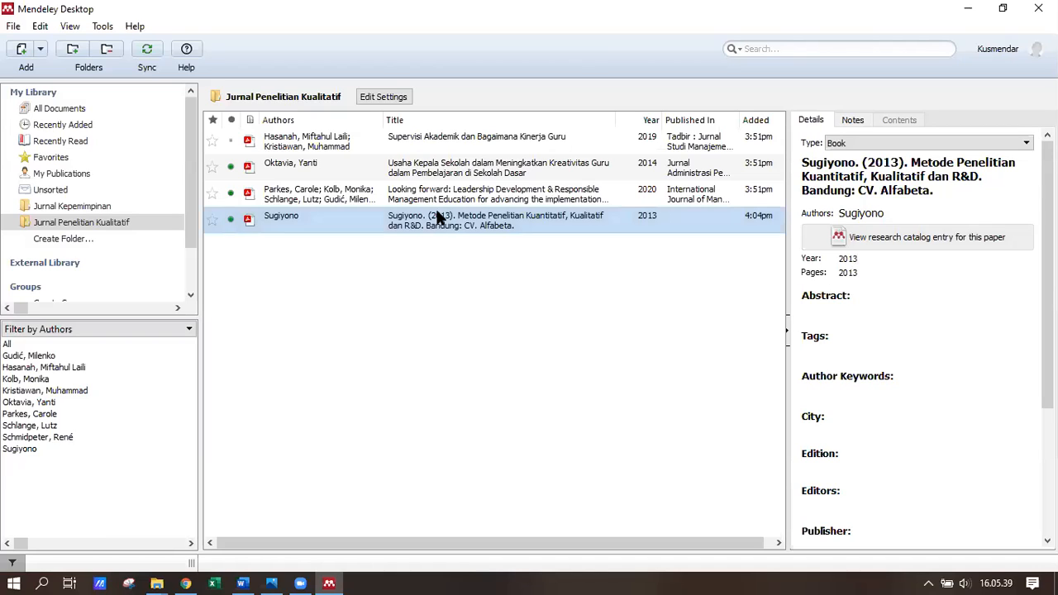
pyautogui.moveTo(862, 272); pyautogui.dragTo(844, 275)
pyautogui.press('BackSpace')
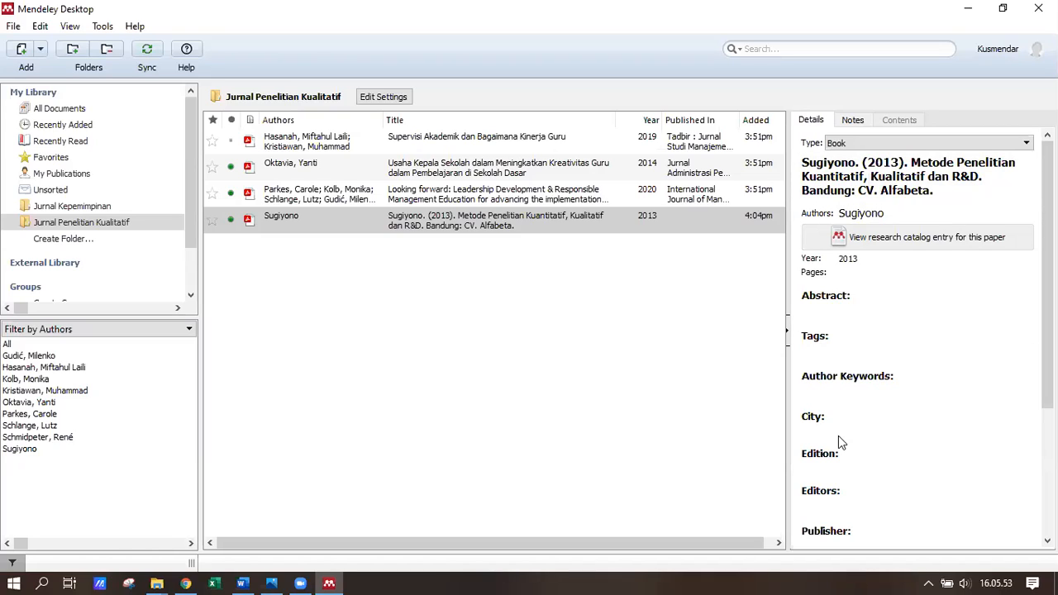
# - Enter Bandung as the City and paste 'CV. Alfabeta' from the title into Publisher
pyautogui.write('Bandung')
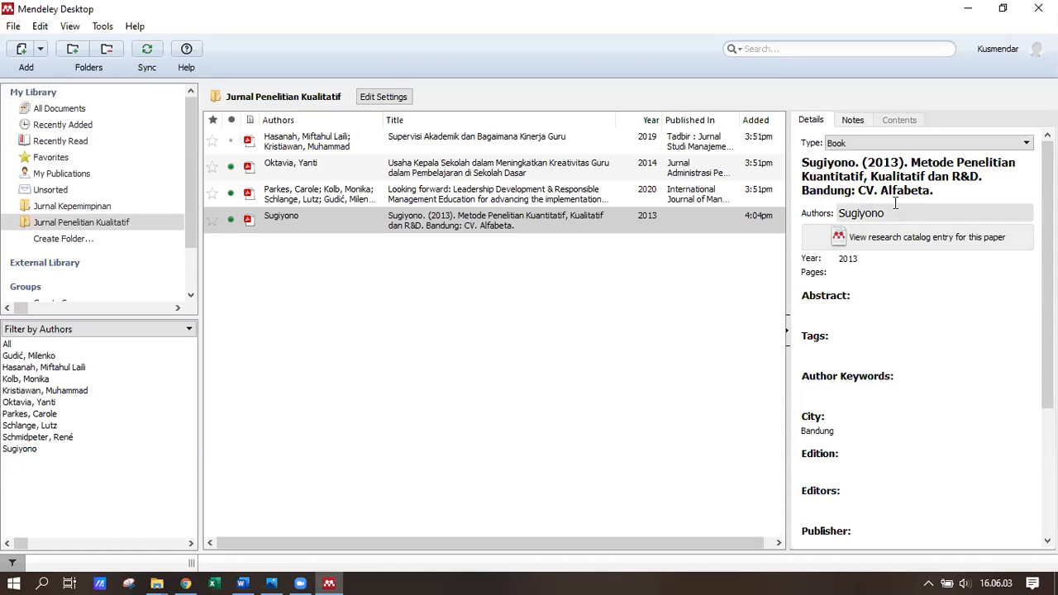
pyautogui.moveTo(858, 191); pyautogui.dragTo(931, 190)
pyautogui.hotkey('ctrl', 'c')
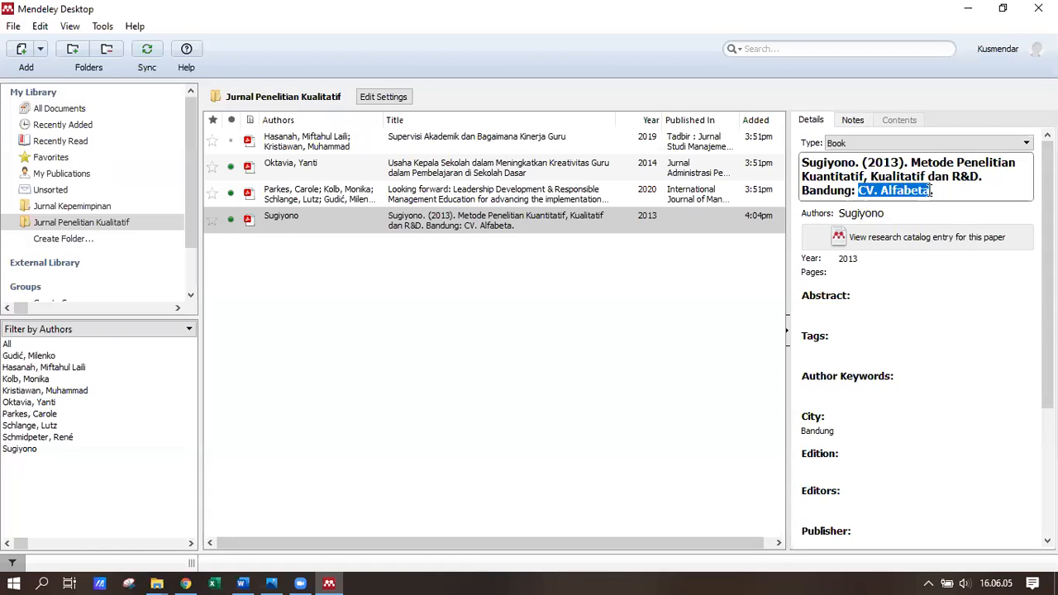
pyautogui.scroll(-3, 877, 424)
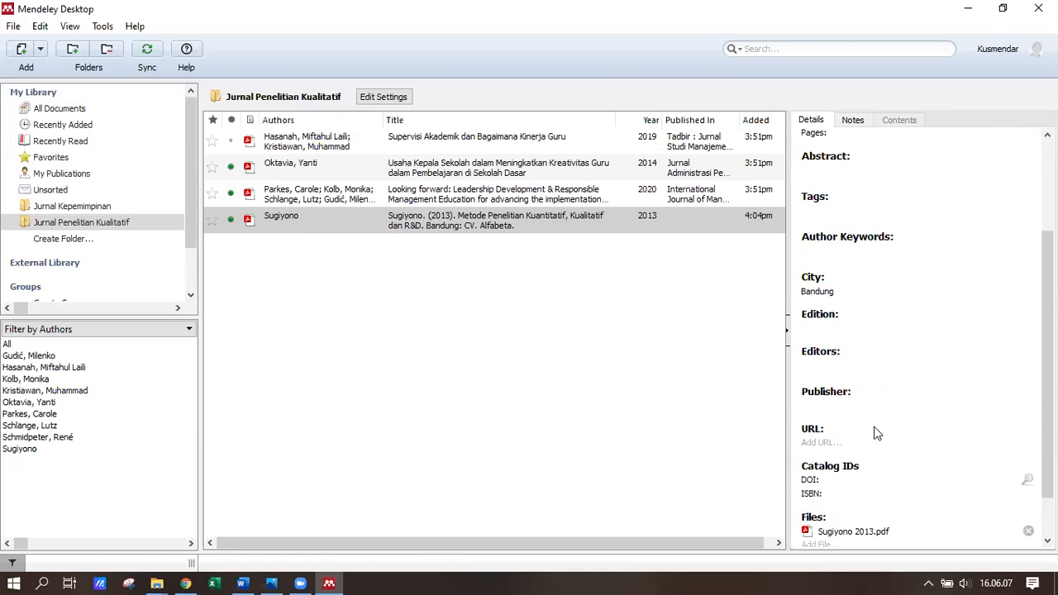
pyautogui.hotkey('ctrl', 'v')
pyautogui.scroll(3, 820, 307)
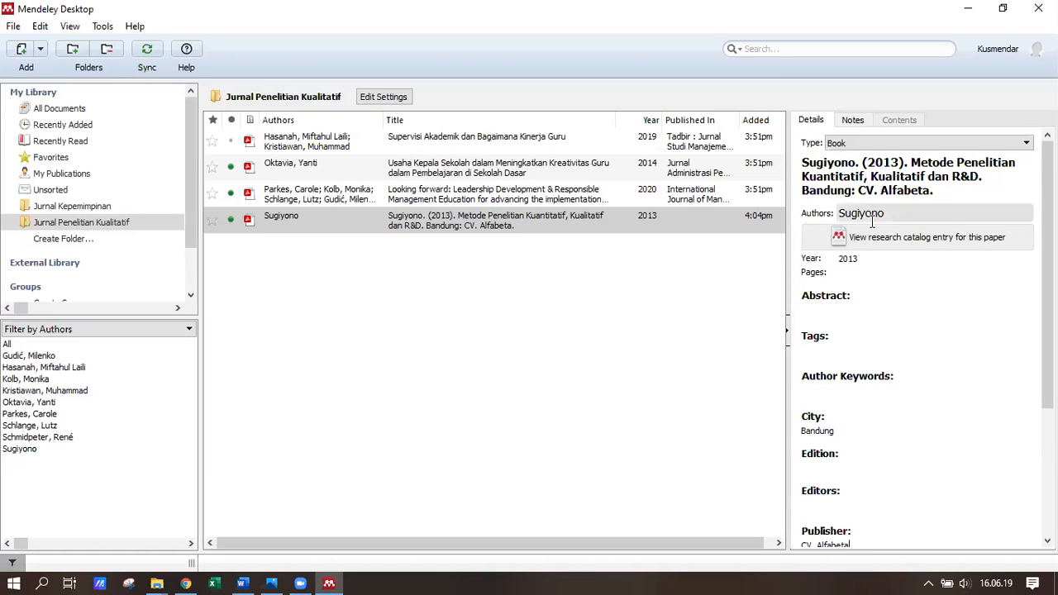
# - Trim the title to 'Metode Penelitian Kuantitatif, Kualitatif dan R&D' and go back to Word
pyautogui.click(912, 165)
pyautogui.moveTo(911, 165); pyautogui.dragTo(792, 164)
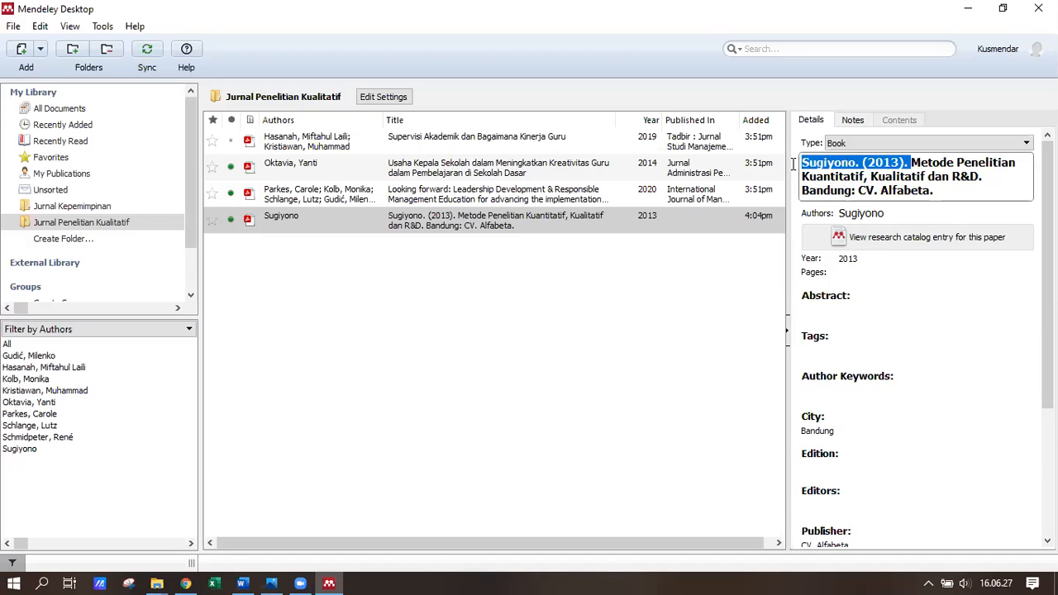
pyautogui.press('BackSpace')
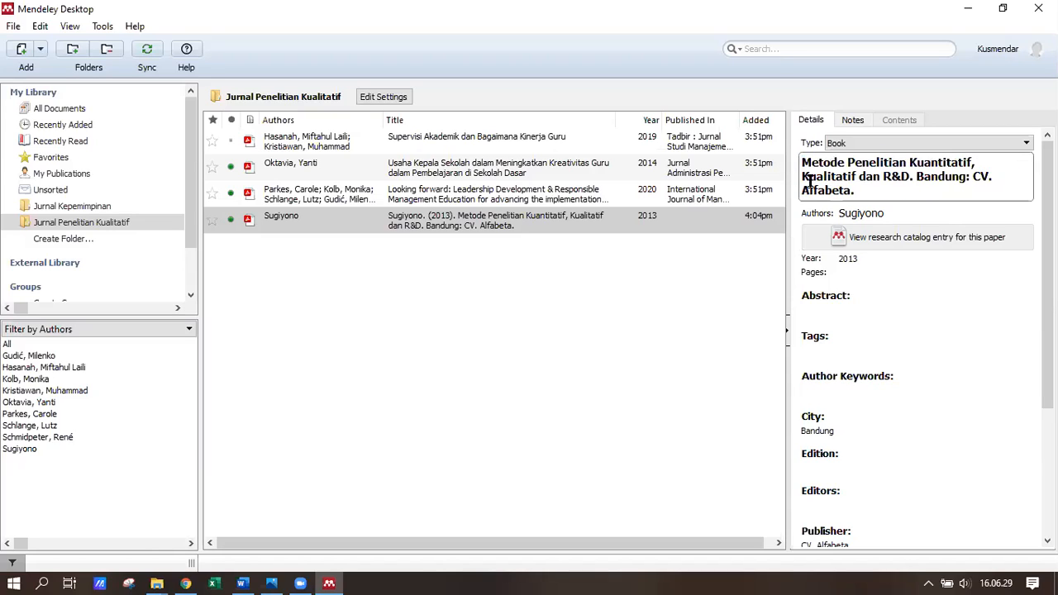
pyautogui.moveTo(891, 199); pyautogui.dragTo(908, 176)
pyautogui.press('BackSpace')
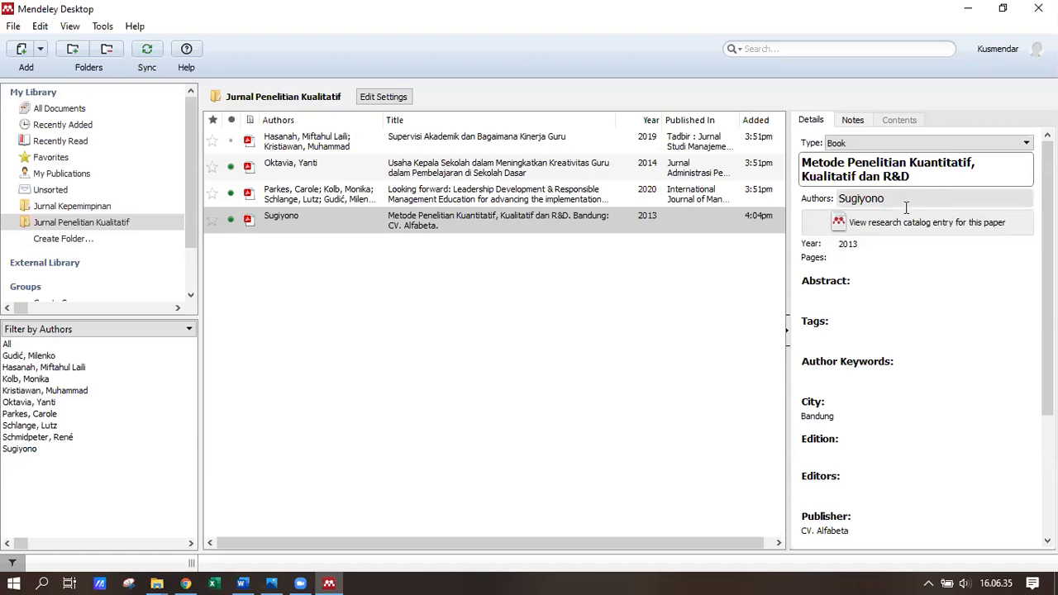
pyautogui.click(413, 256)
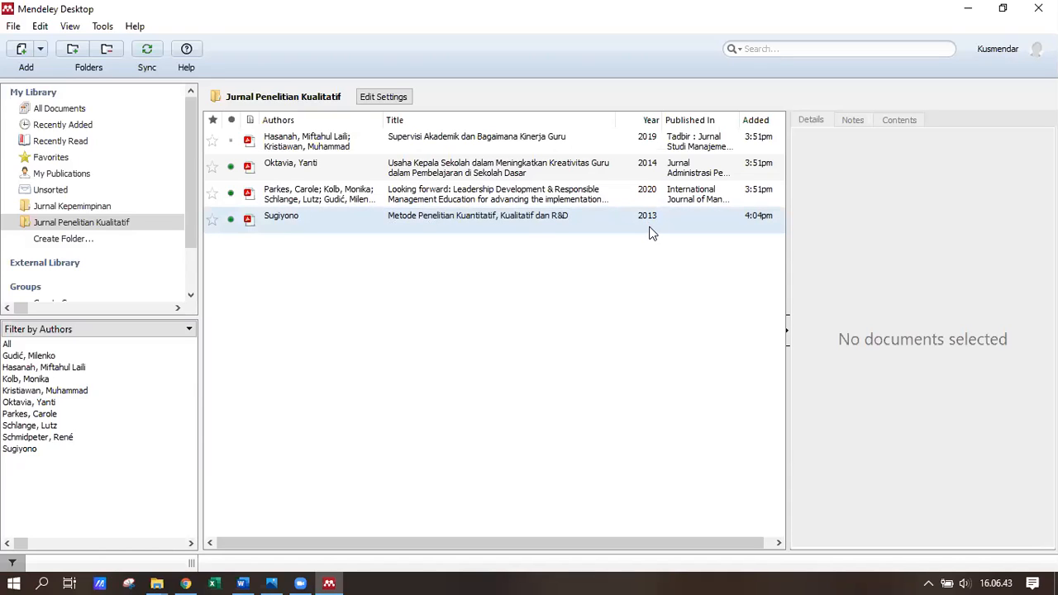
pyautogui.moveTo(297, 574)
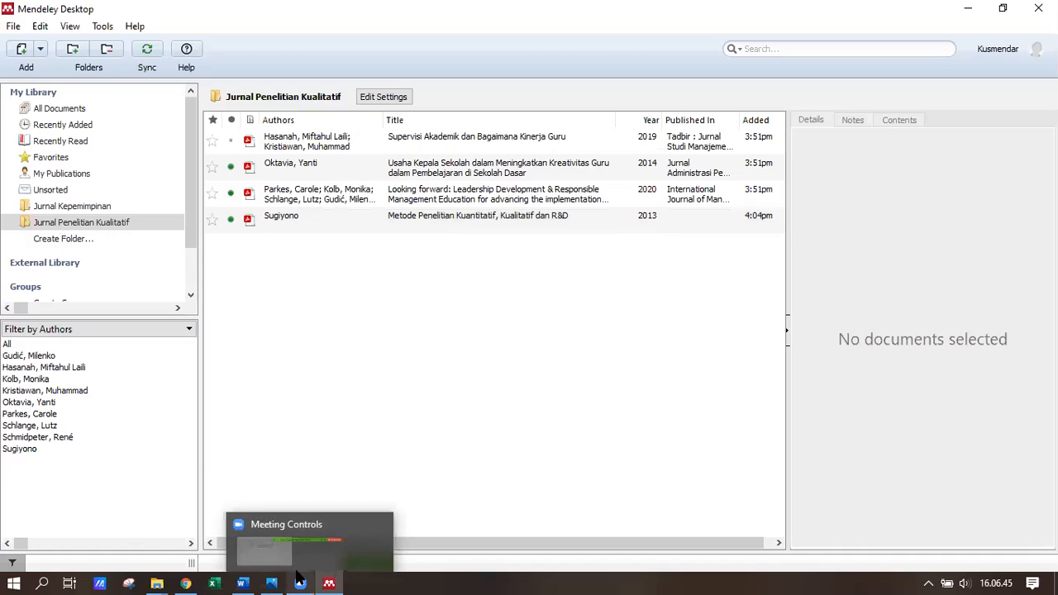
pyautogui.click(242, 582)
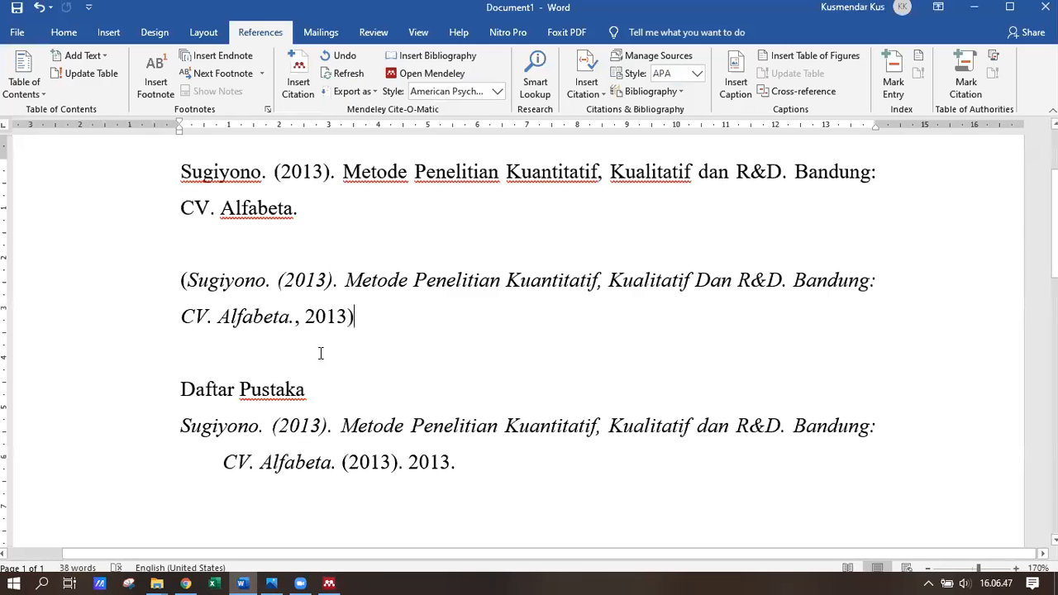
# - Refresh Mendeley citations, then check the (Sugiyono, 2013) citation and its CV. Alfabeta bibliography entry
pyautogui.click(347, 79)
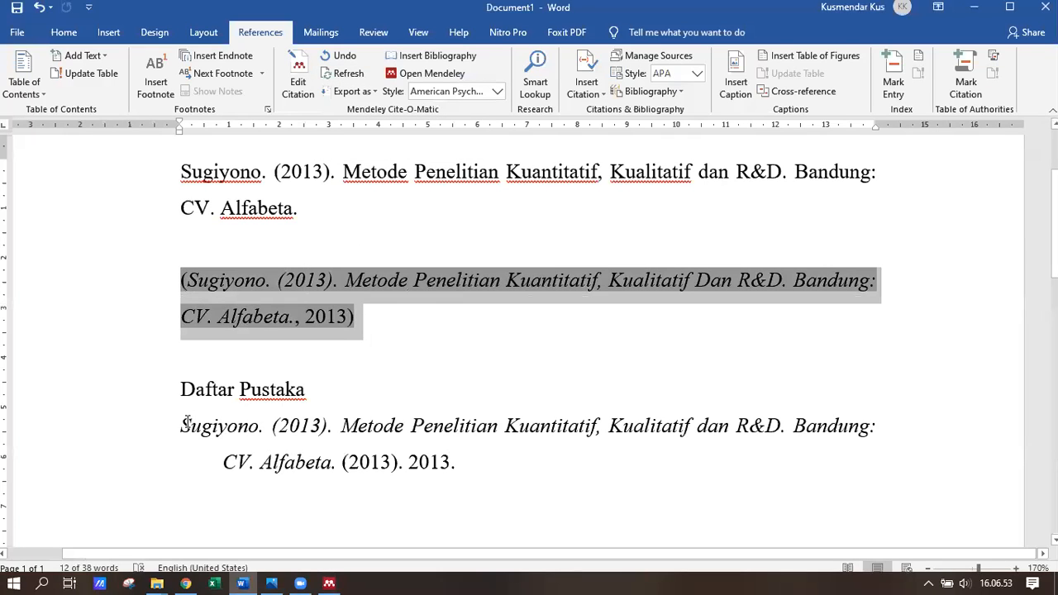
pyautogui.click(348, 74)
pyautogui.moveTo(181, 280); pyautogui.dragTo(333, 267)
pyautogui.moveTo(181, 392); pyautogui.dragTo(295, 427)
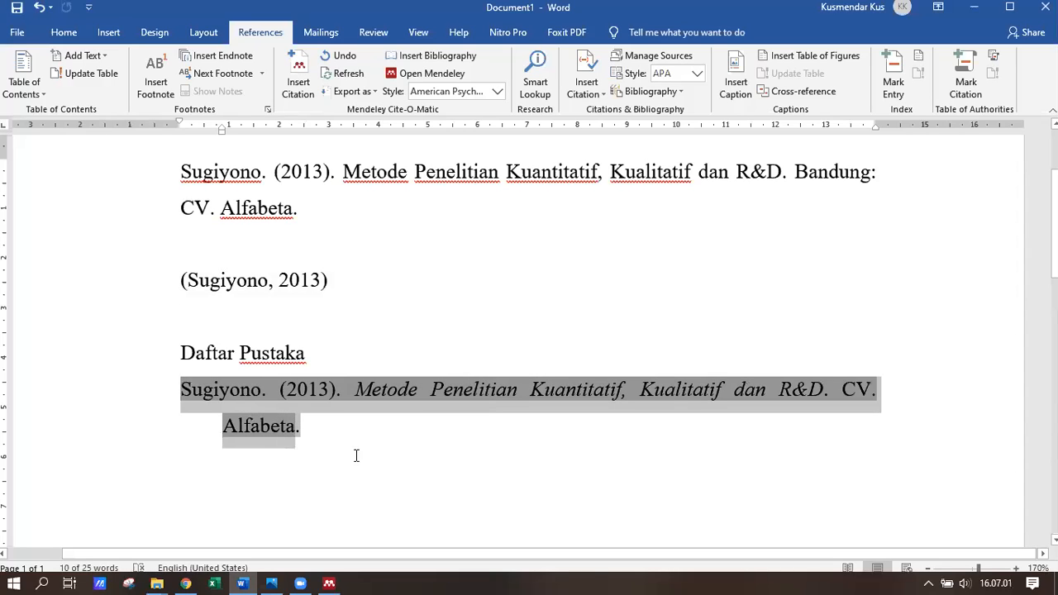
pyautogui.click(343, 417)
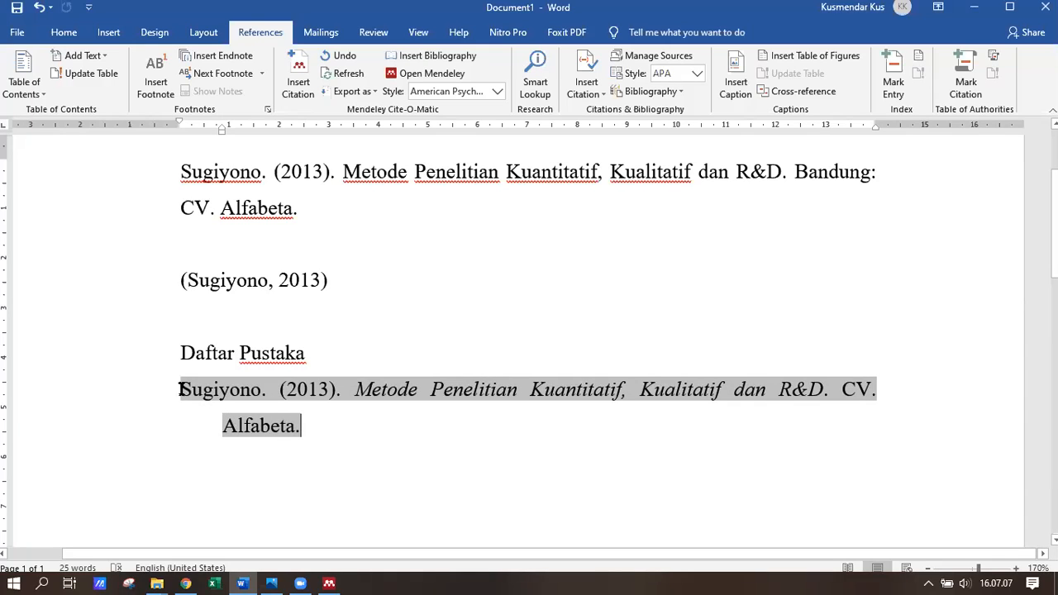
pyautogui.click(260, 232)
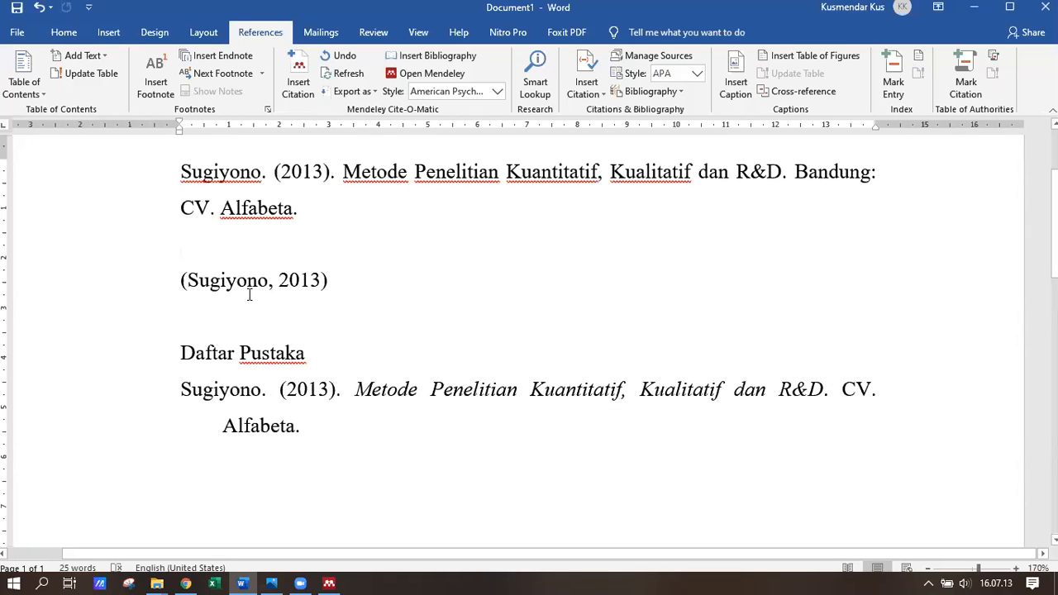
pyautogui.click(373, 281)
pyautogui.click(298, 78)
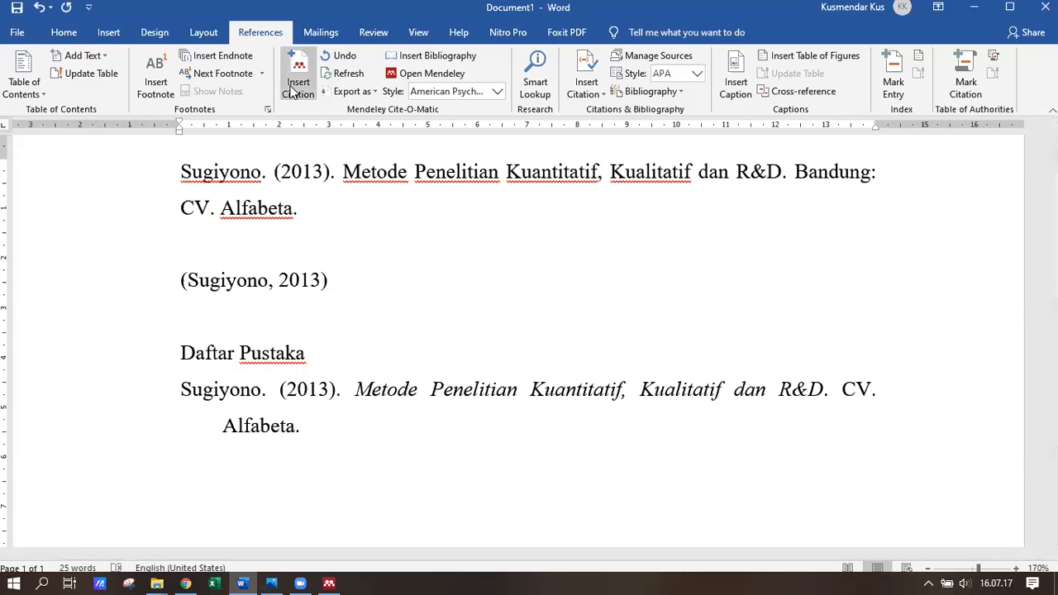
pyautogui.click(373, 332)
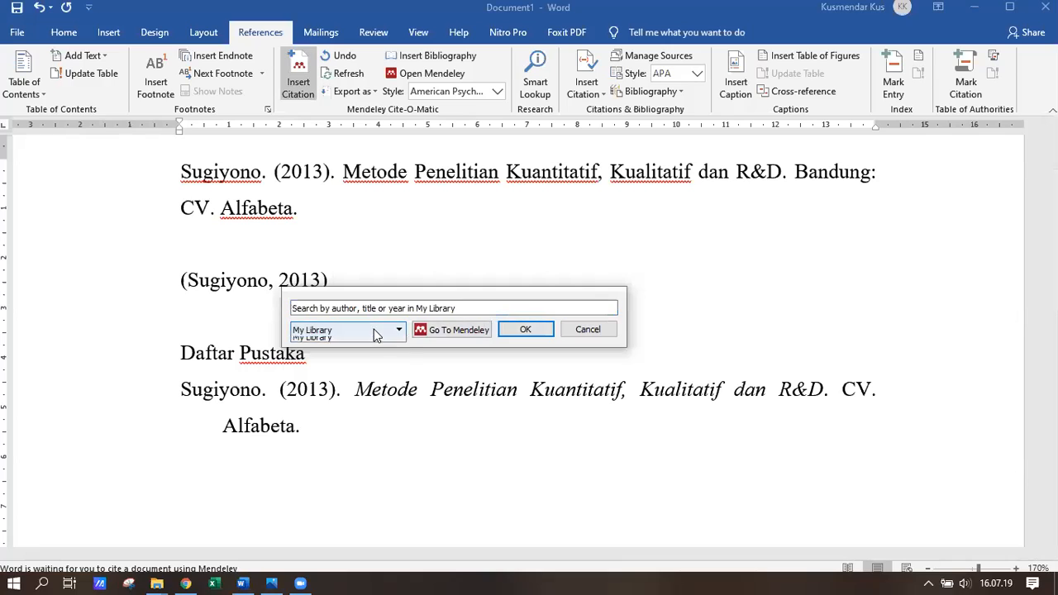
pyautogui.click(358, 352)
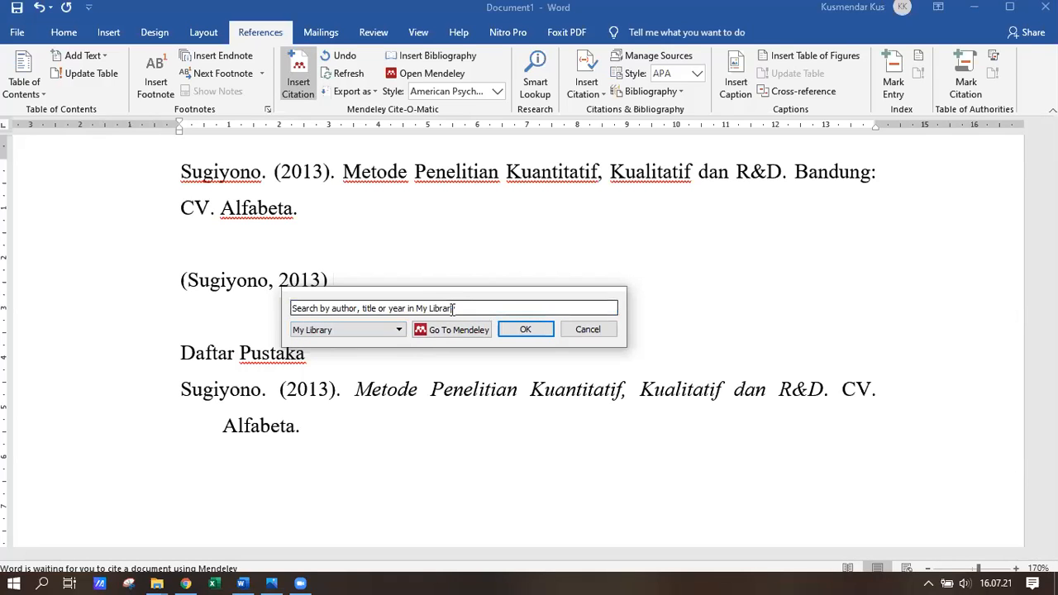
pyautogui.moveTo(456, 307); pyautogui.dragTo(271, 311)
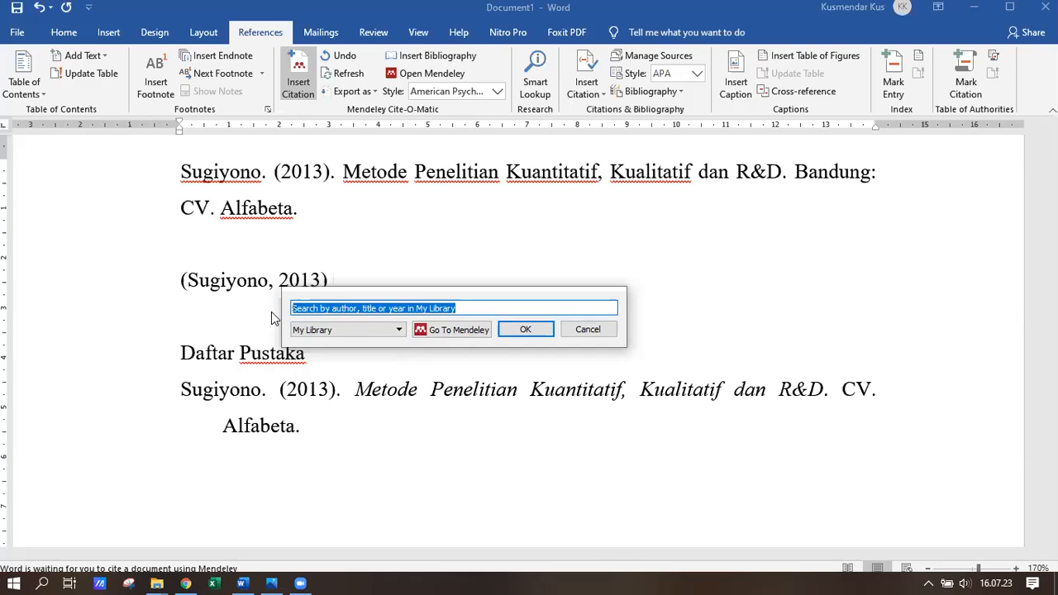
pyautogui.write('hasa')
pyautogui.doubleClick(363, 382)
pyautogui.click(526, 330)
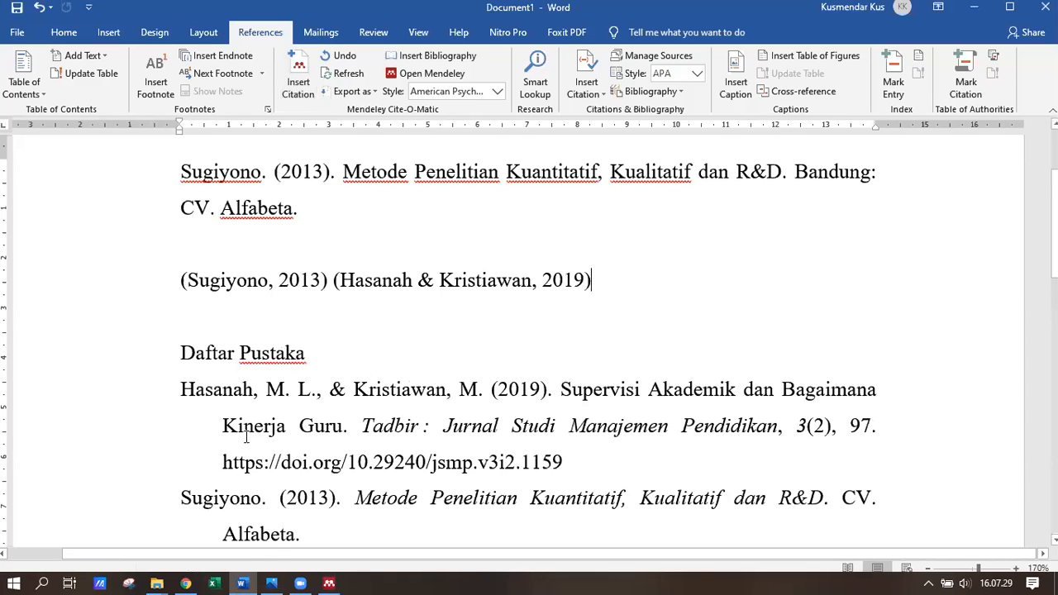
pyautogui.scroll(-1, 247, 437)
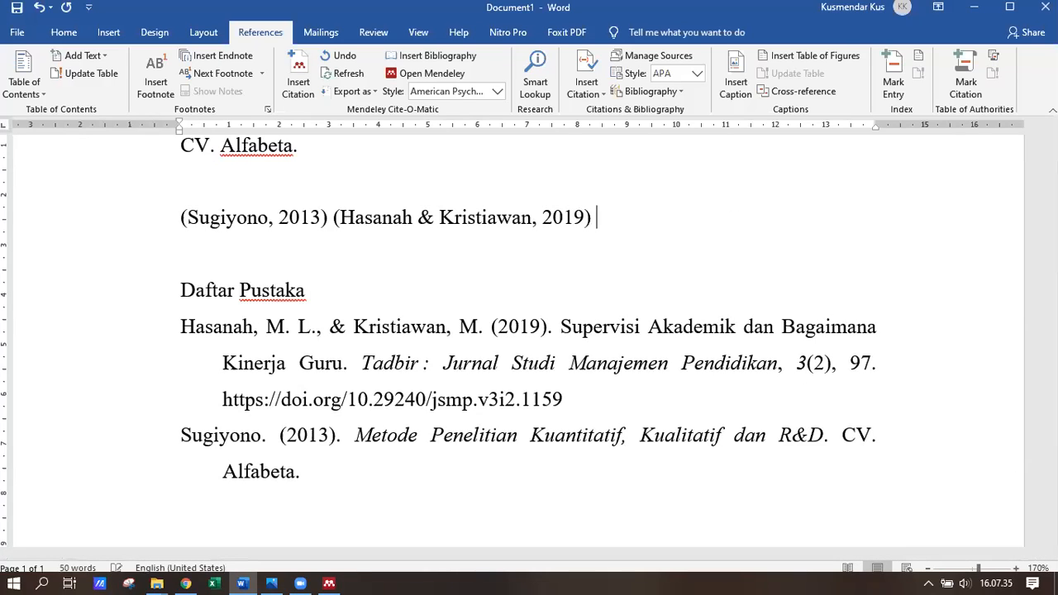
pyautogui.scroll(1, 623, 224)
# - Insert a citation to the Parkes 2020 article, found by searching 'parke'
pyautogui.click(297, 73)
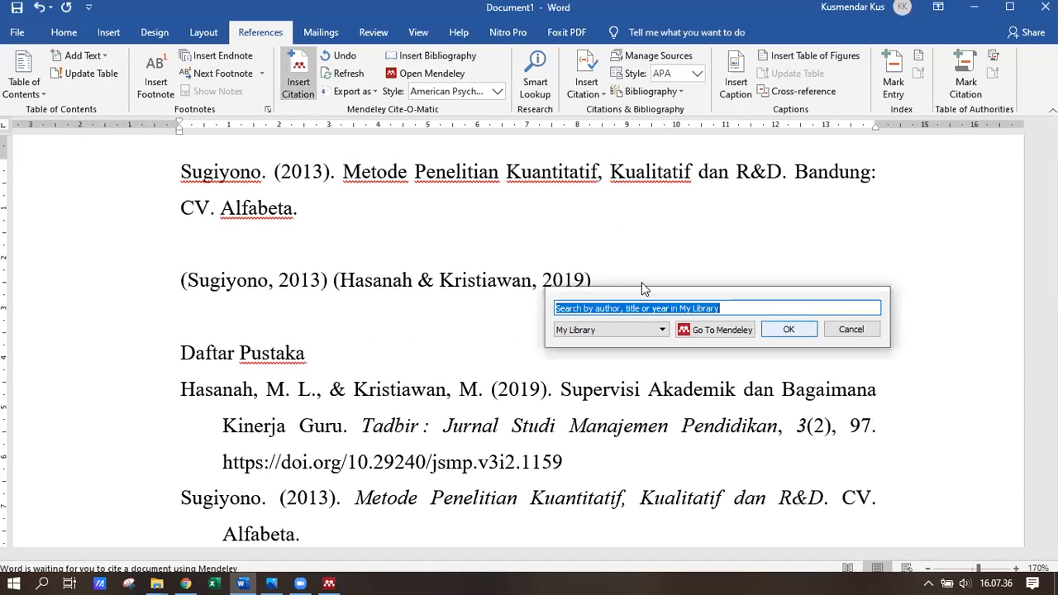
pyautogui.write('parke')
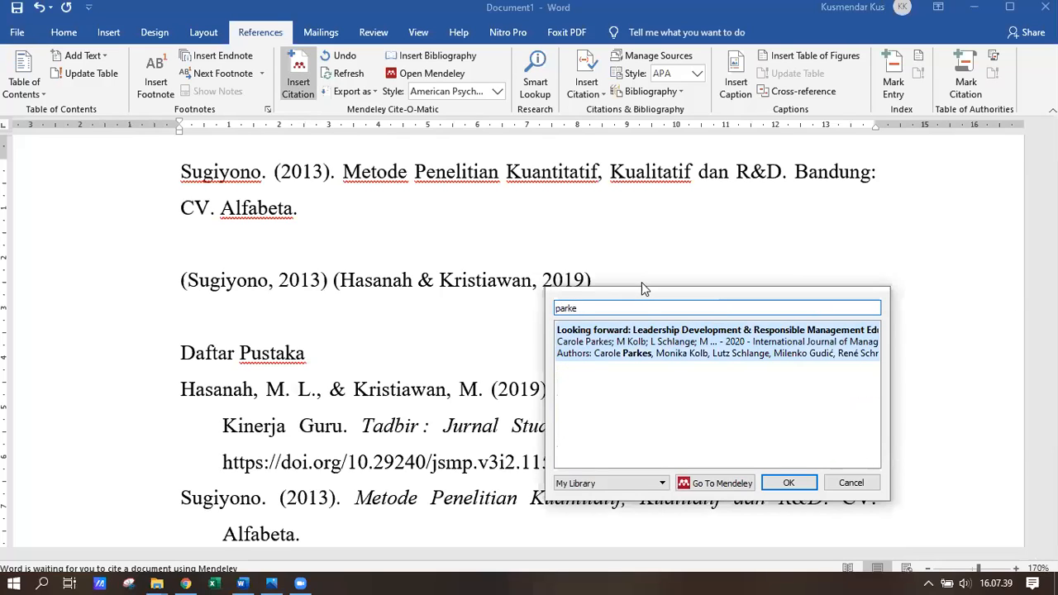
pyautogui.click(668, 352)
pyautogui.click(789, 330)
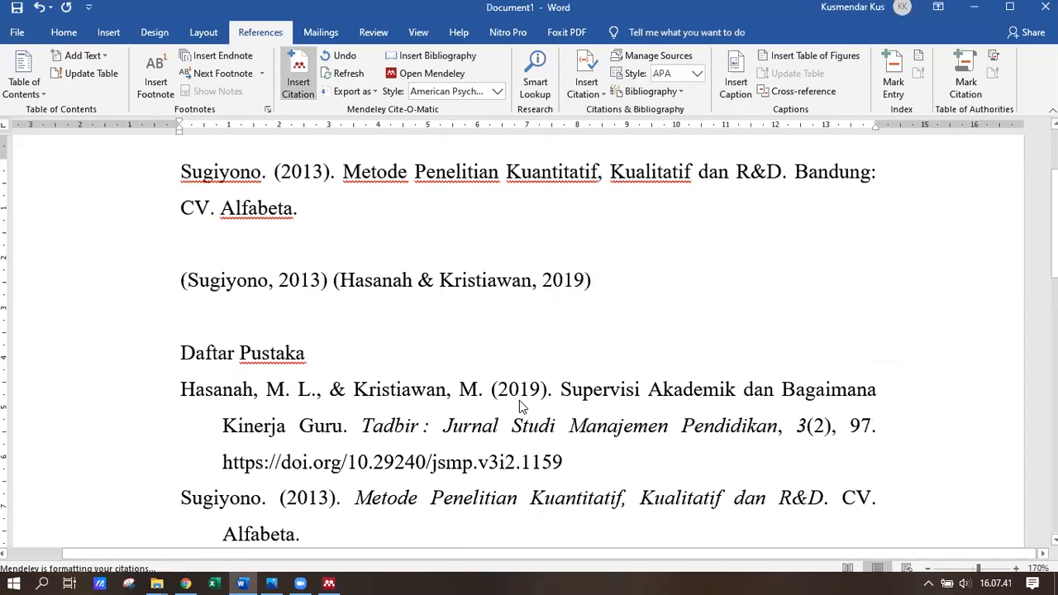
# - Review the updated Daftar Pustaka entries and the existing Sugiyono citation
pyautogui.scroll(-2, 385, 347)
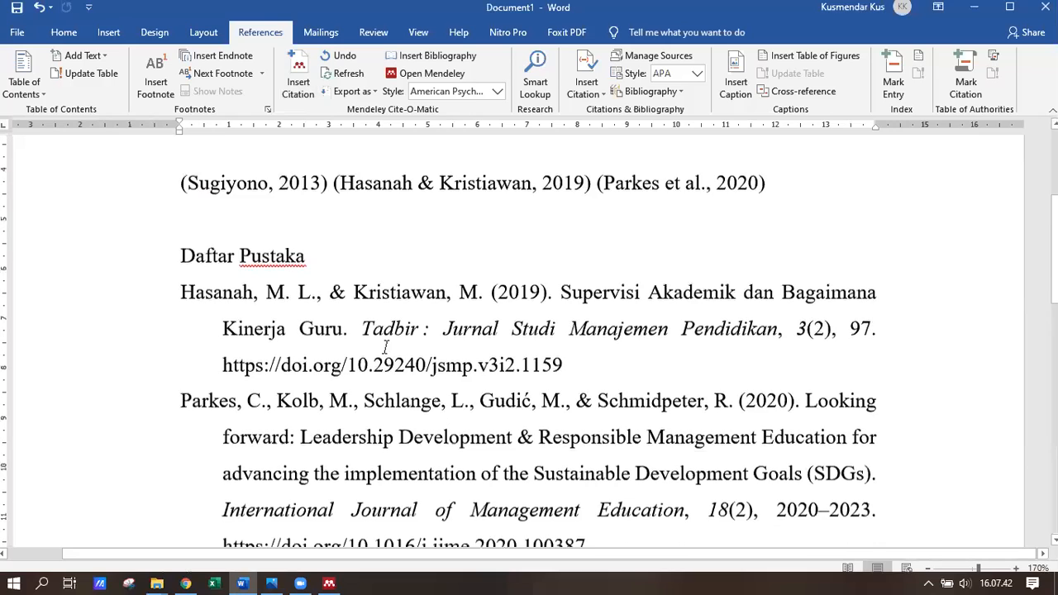
pyautogui.scroll(-1, 229, 231)
pyautogui.click(243, 216)
pyautogui.click(219, 492)
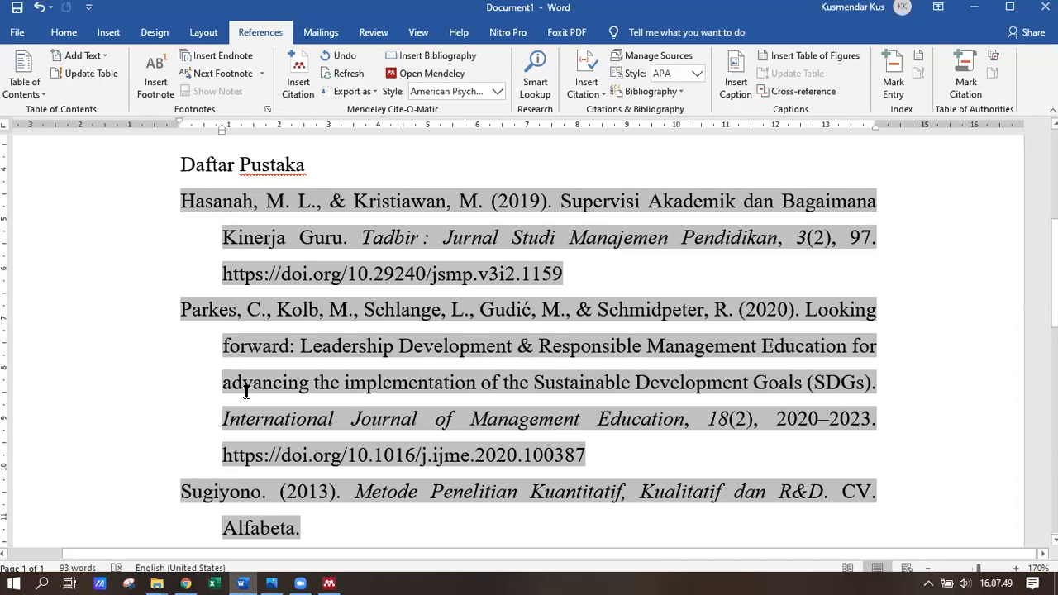
pyautogui.scroll(1, 245, 392)
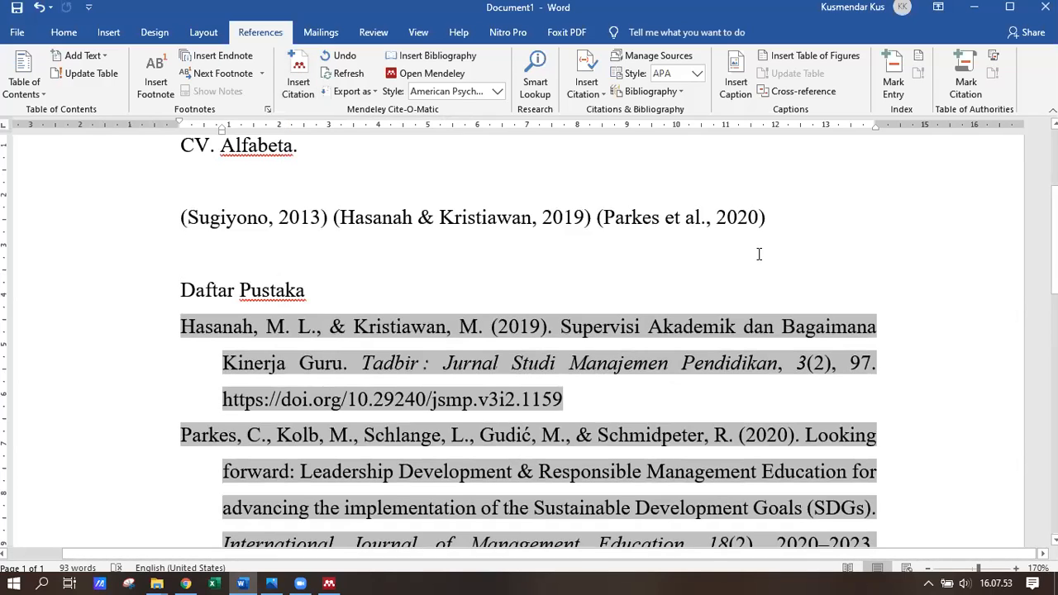
pyautogui.scroll(1, 758, 254)
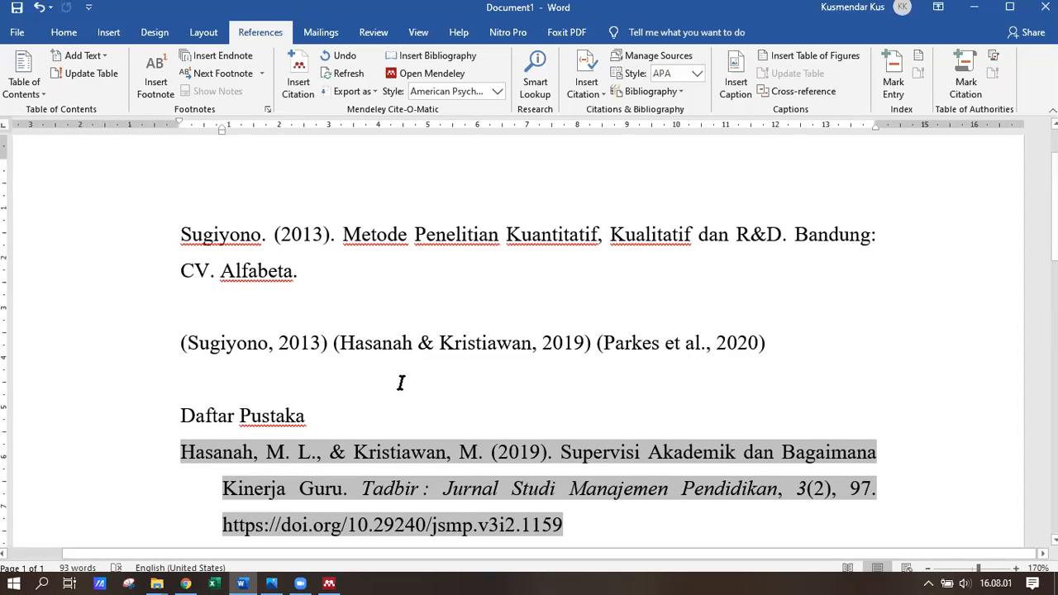
pyautogui.scroll(-2, 401, 378)
pyautogui.scroll(1, 290, 295)
pyautogui.scroll(1, 215, 273)
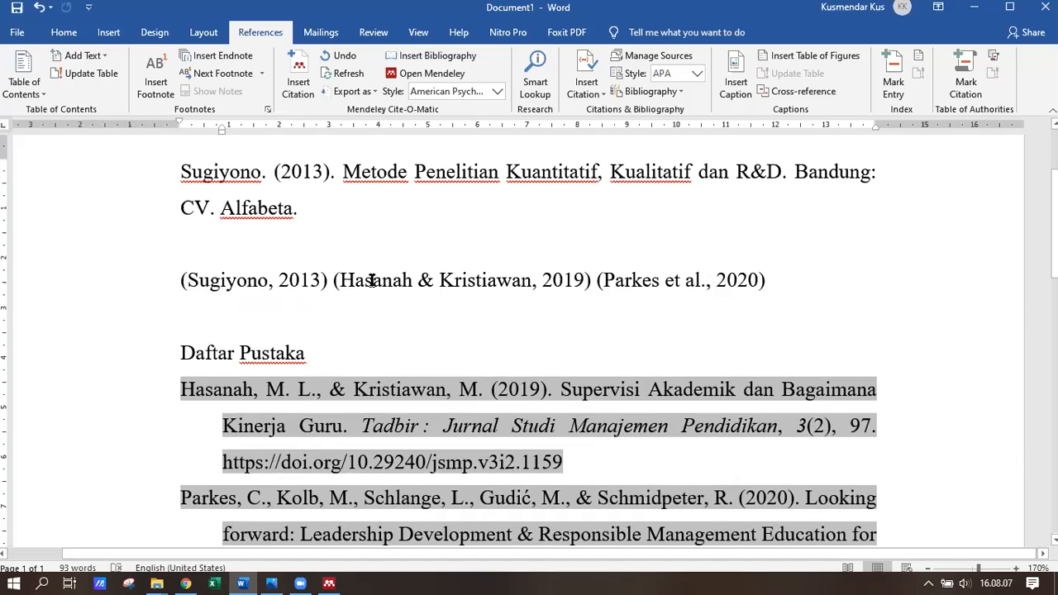
pyautogui.click(308, 296)
# - Insert a separate (Sugiyono, 2013) citation on a new line below the citations, searching 'sug'
pyautogui.click(785, 277)
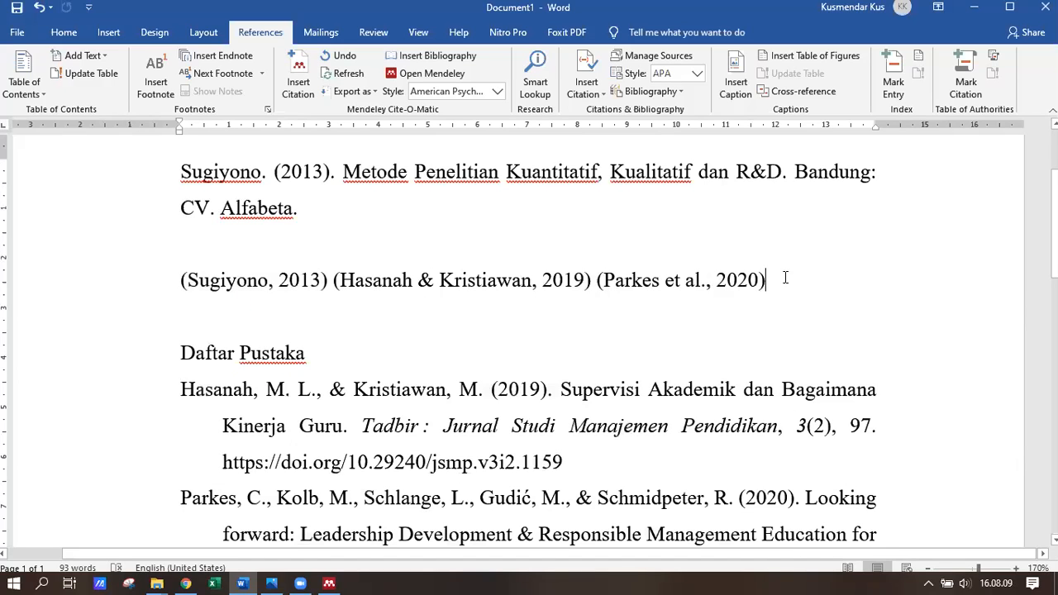
pyautogui.press('Return')
pyautogui.press('Return')
pyautogui.press('Return')
pyautogui.press('Return')
pyautogui.press('Return')
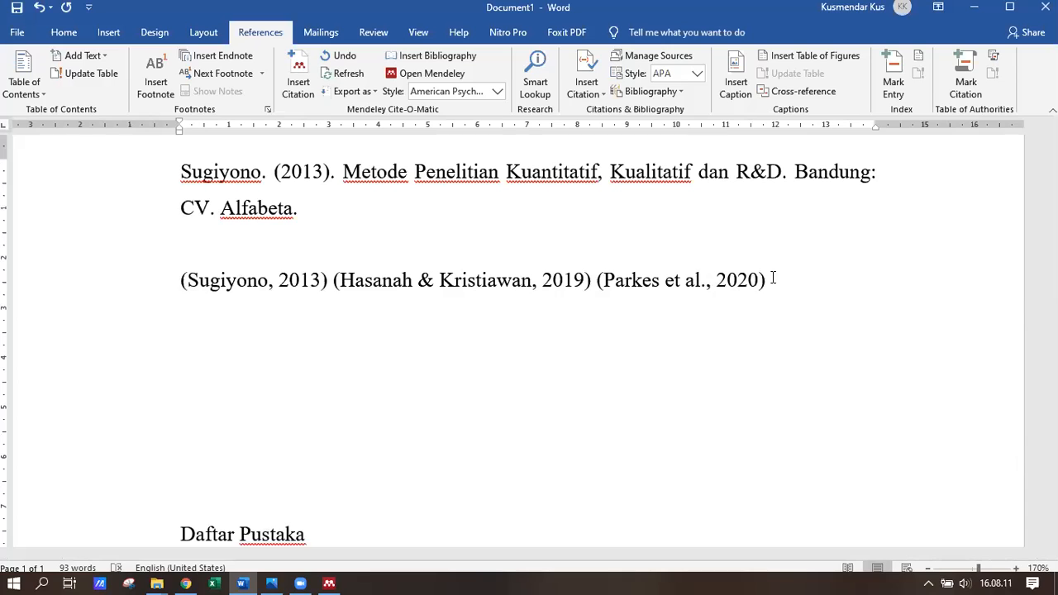
pyautogui.click(298, 83)
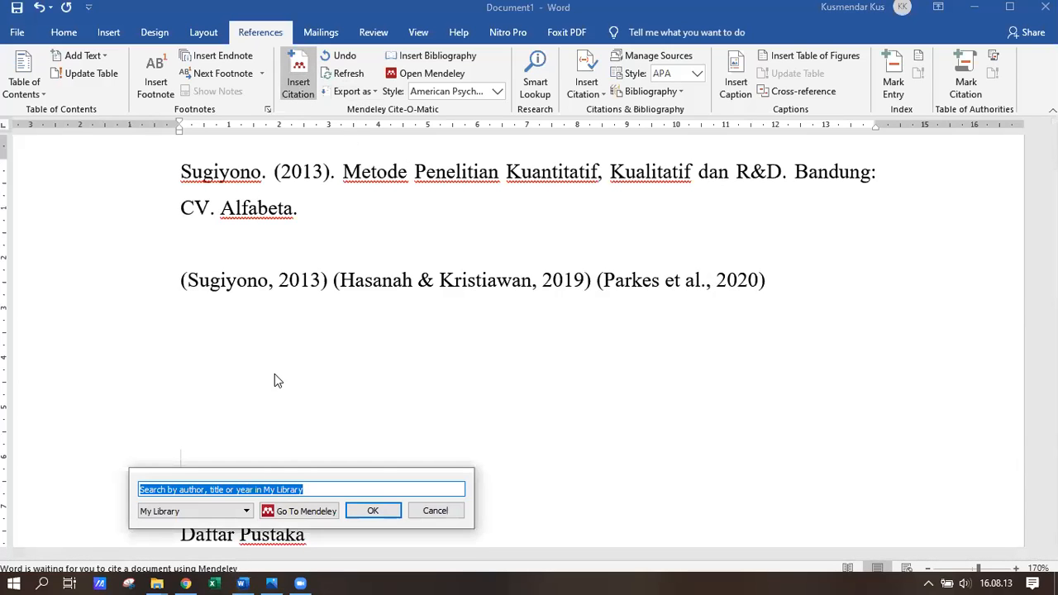
pyautogui.write('sug')
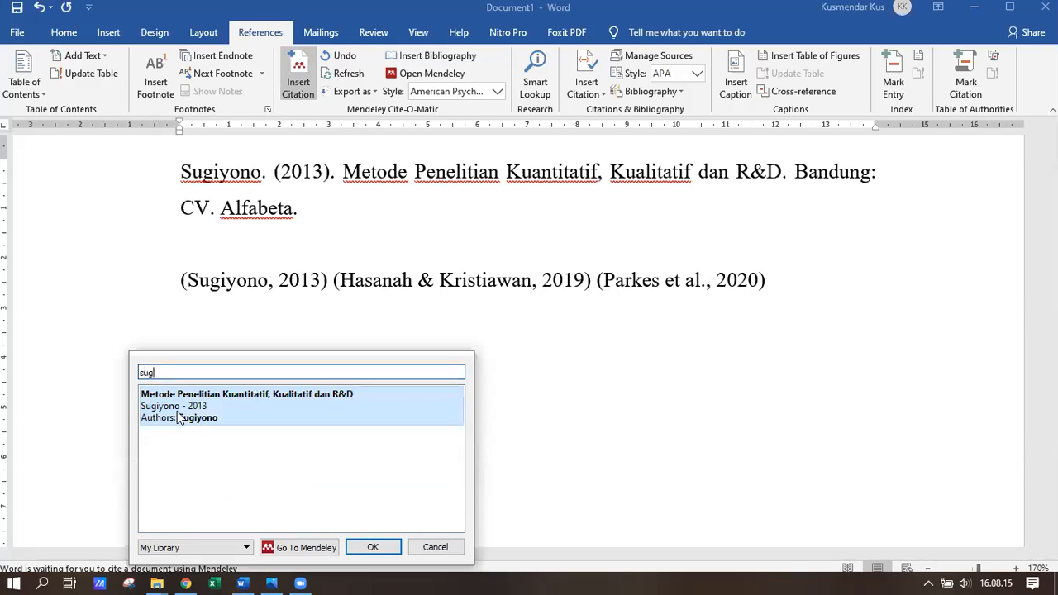
pyautogui.click(176, 419)
pyautogui.click(376, 394)
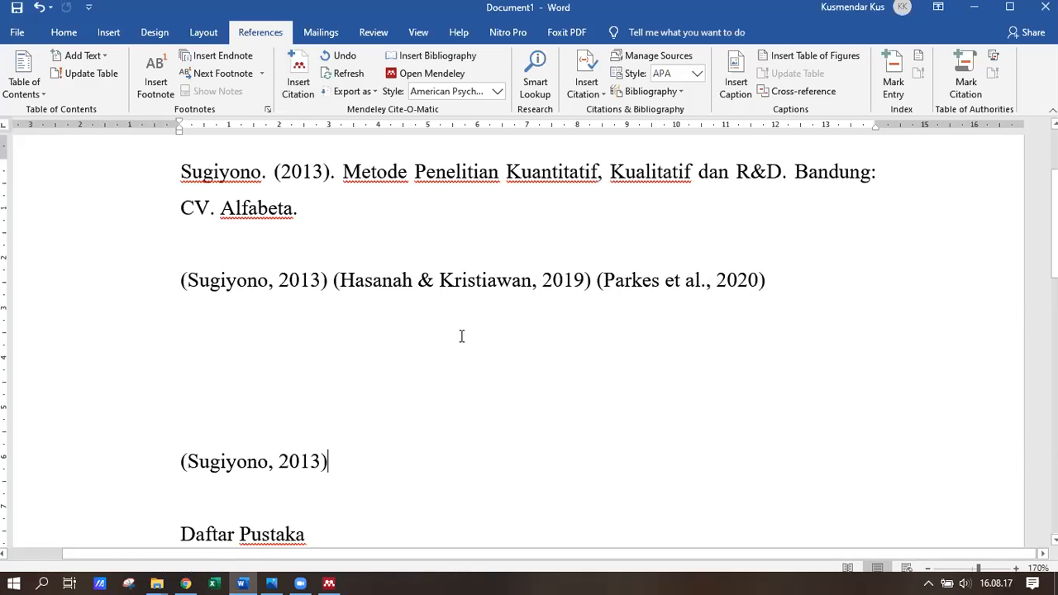
pyautogui.scroll(-3, 461, 336)
pyautogui.scroll(2, 461, 336)
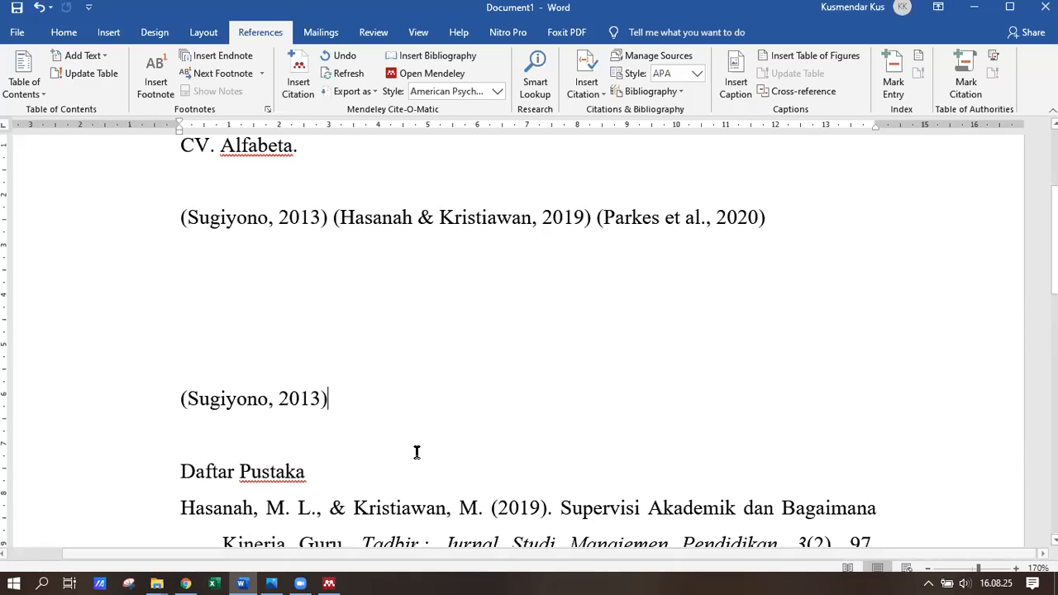
pyautogui.moveTo(328, 582)
pyautogui.click(374, 527)
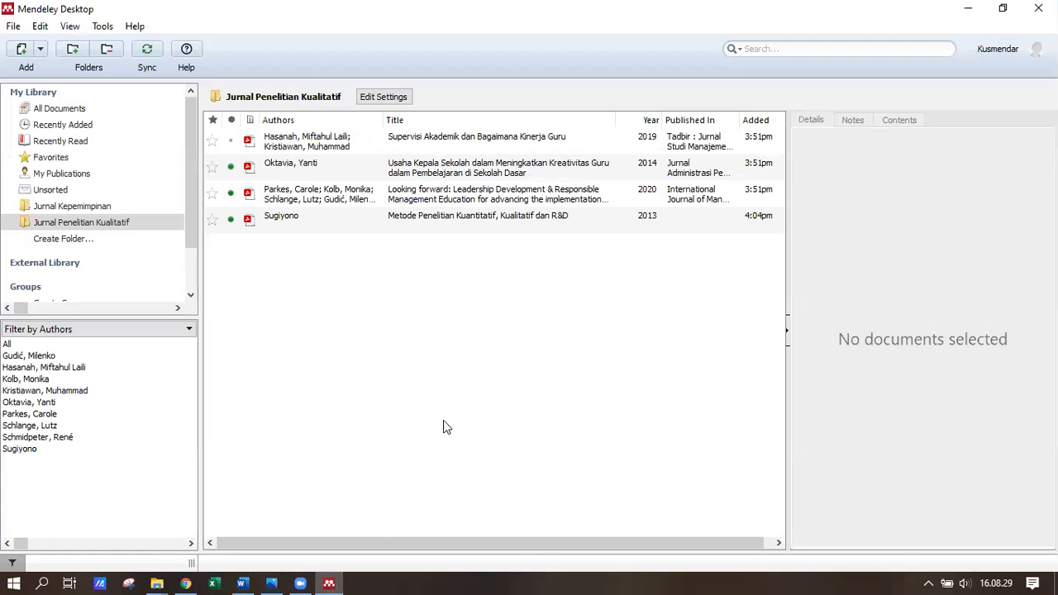
# - View the Sugiyono 2013 book details (Bandung, CV. Alfabeta), then minimize Mendeley
pyautogui.click(327, 578)
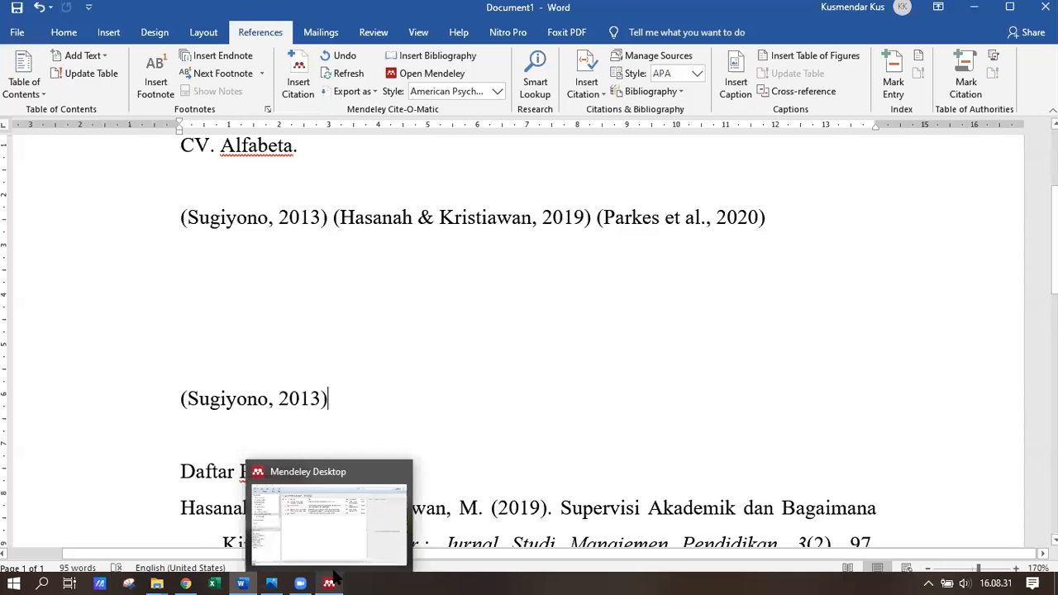
pyautogui.click(335, 579)
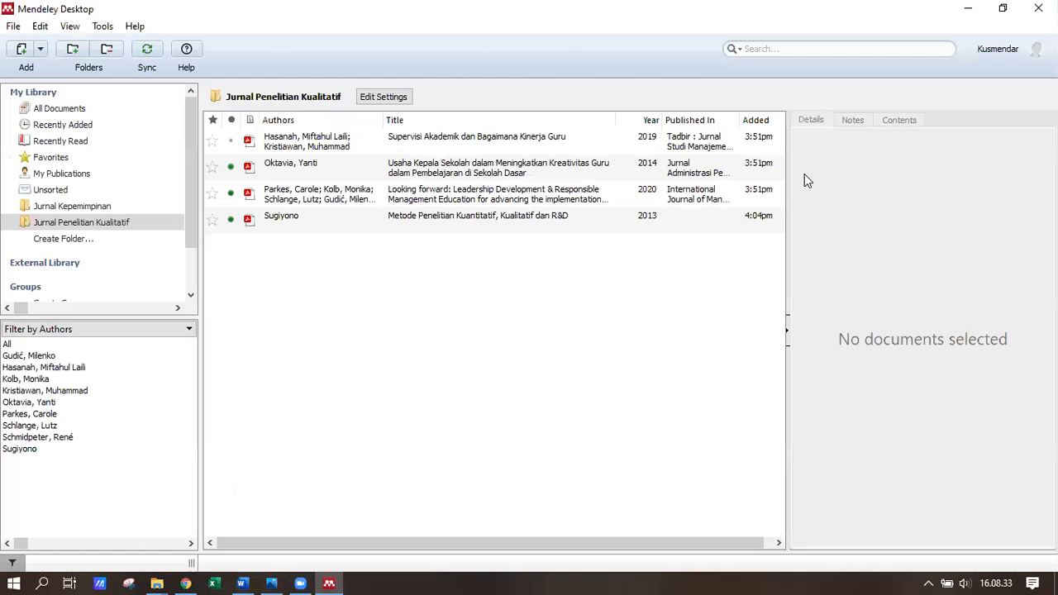
pyautogui.click(273, 217)
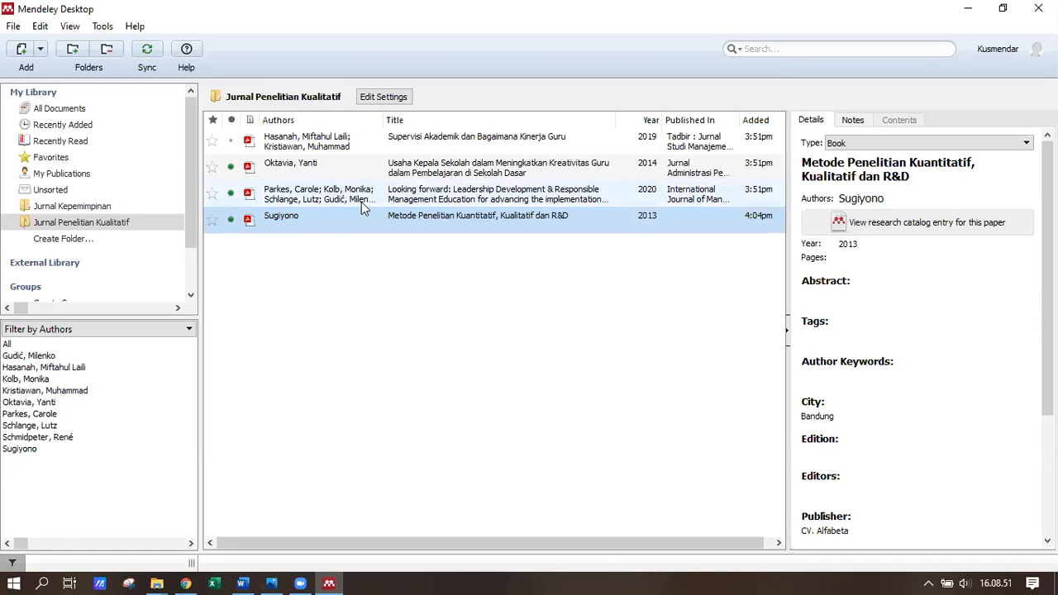
pyautogui.click(975, 12)
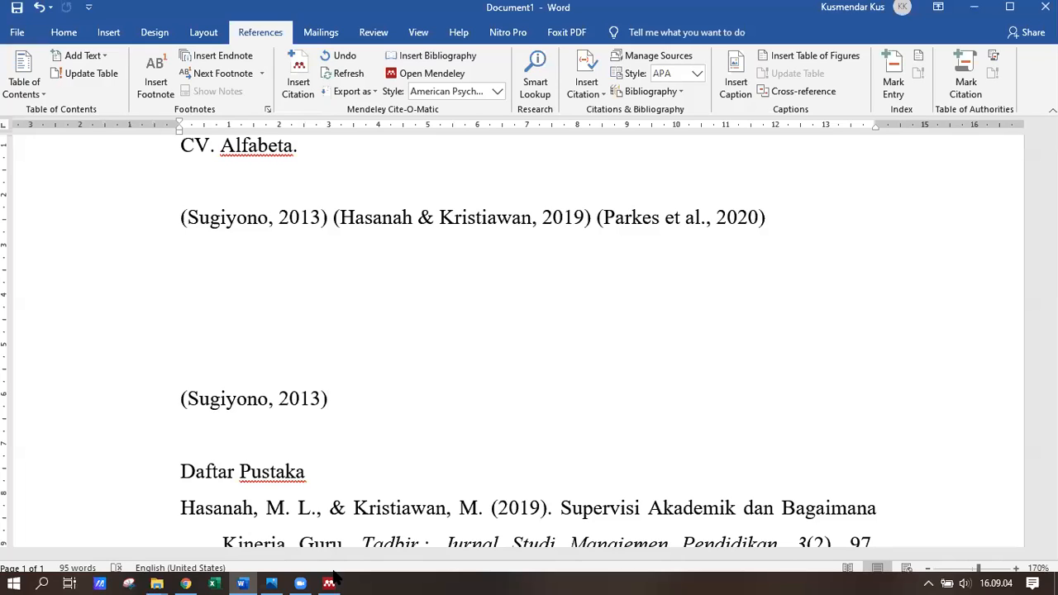
pyautogui.click(333, 574)
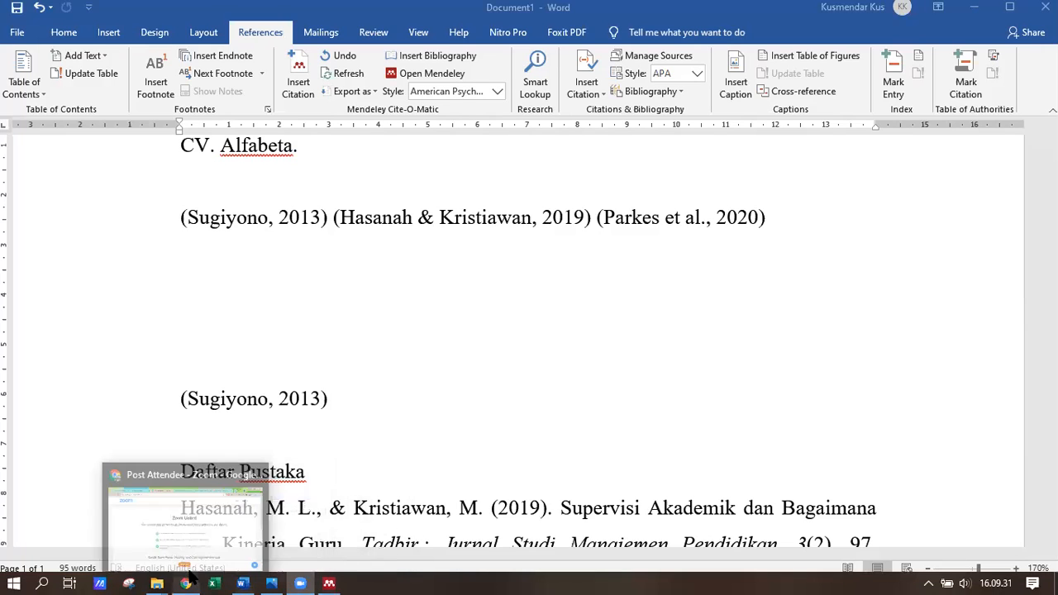
pyautogui.moveTo(157, 582)
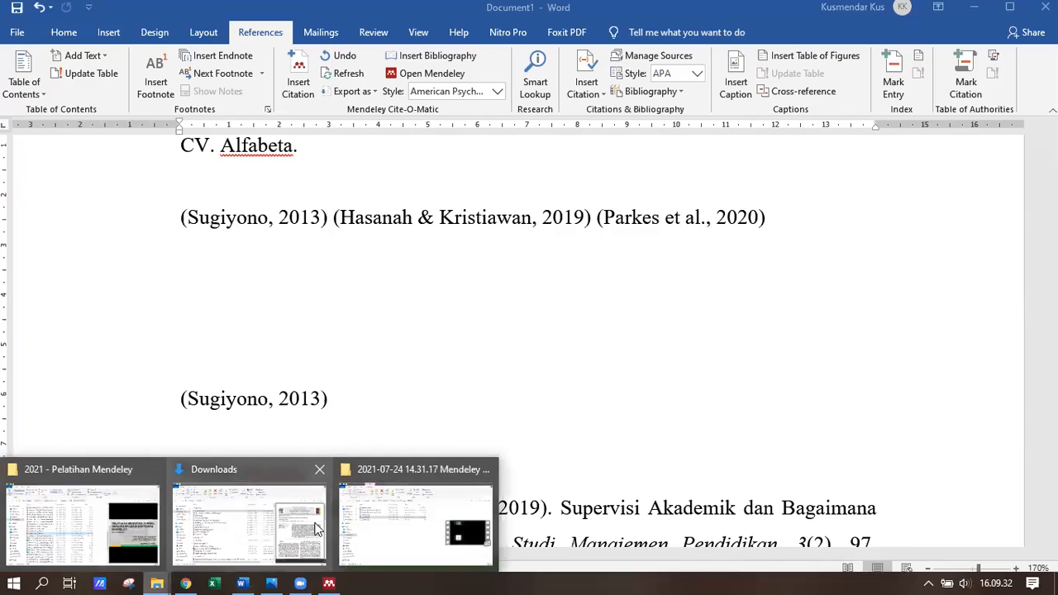
# - Switch to the Downloads folder window and scroll down to martins2010.pdf
pyautogui.click(243, 534)
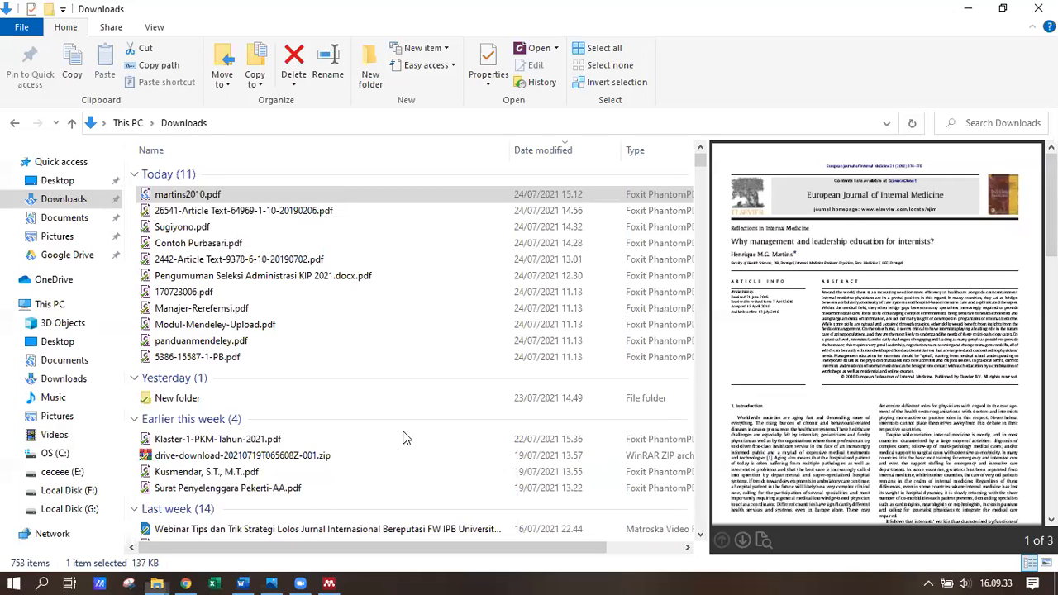
pyautogui.scroll(-4, 267, 352)
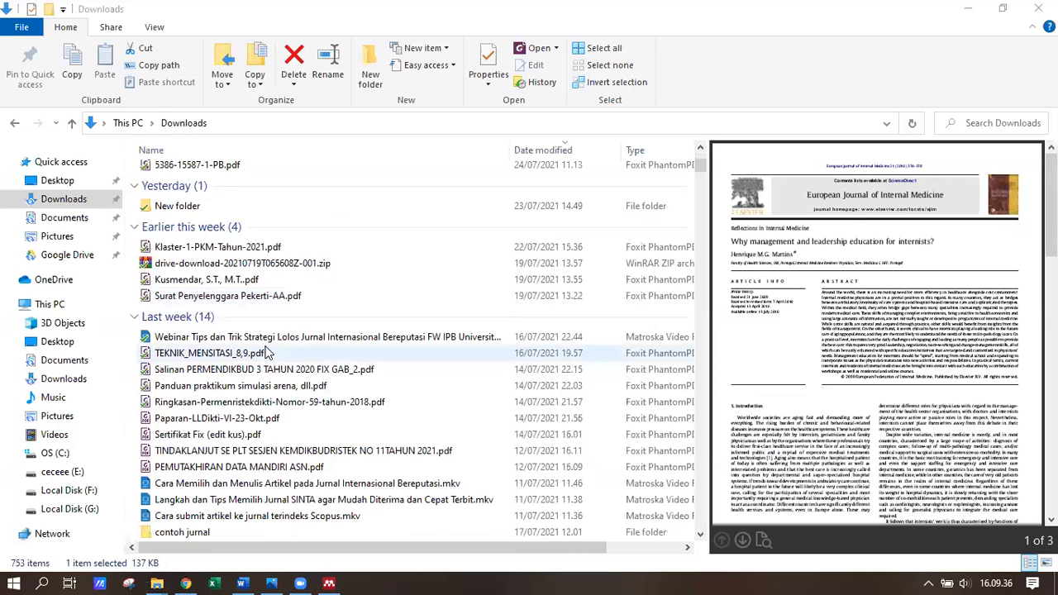
pyautogui.scroll(-2, 267, 353)
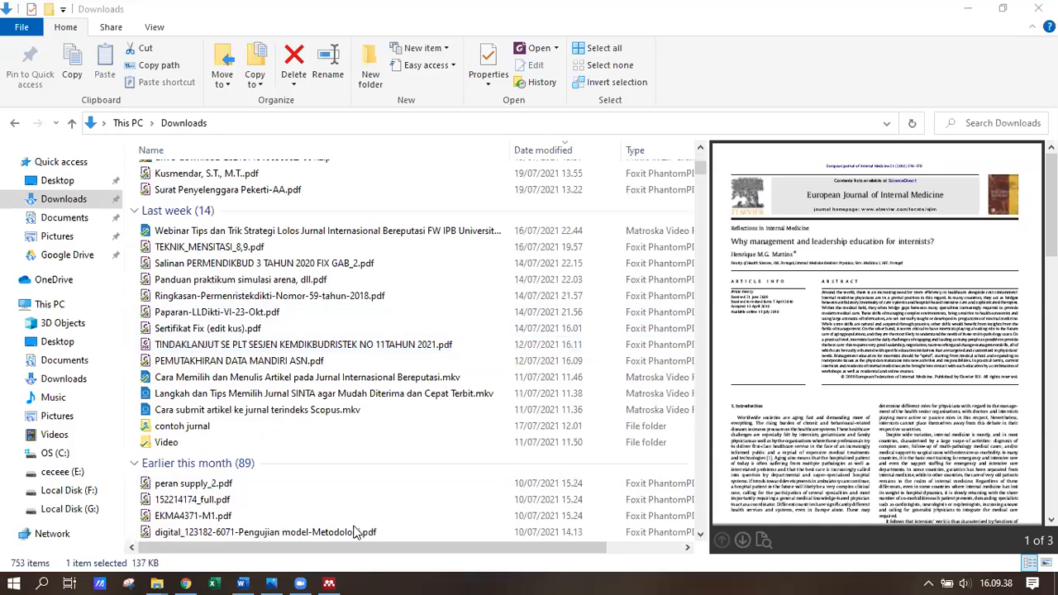